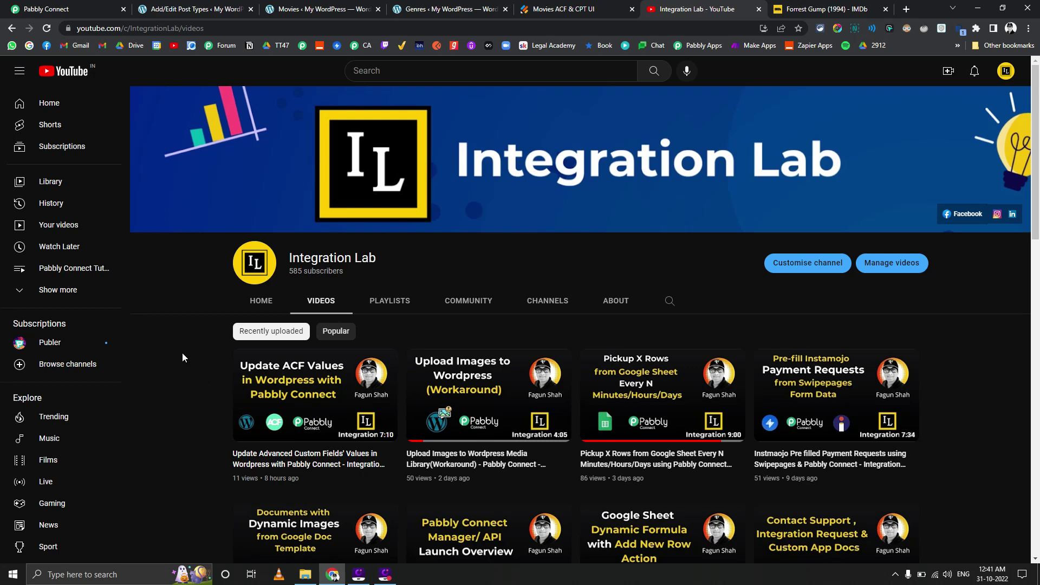
- In CPT UI's Movies post type settings, tick Editor under Supports
{"action": "left_click", "coordinate": [173, 12]}
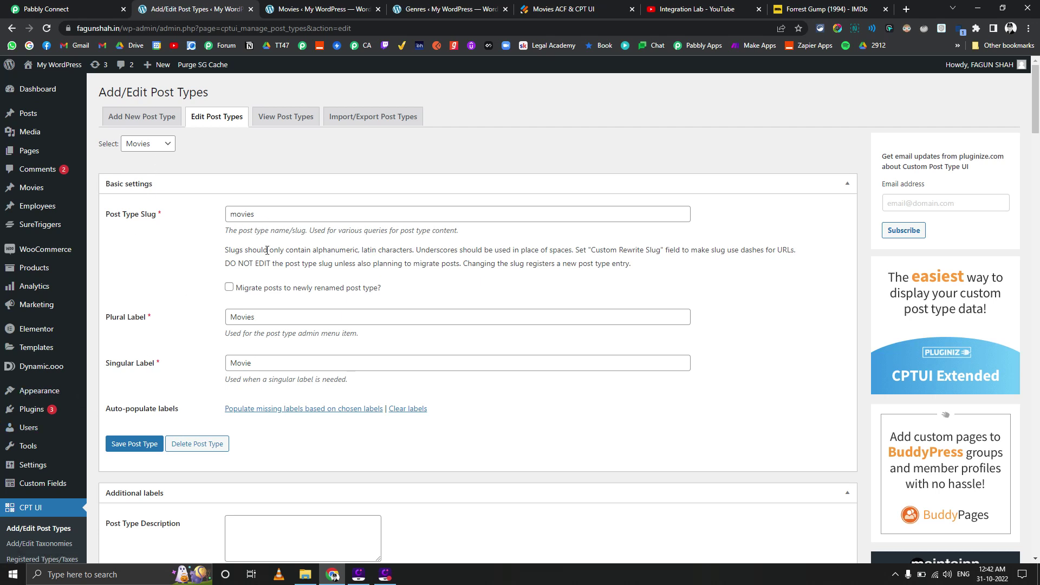
{"action": "scroll", "coordinate": [265, 261], "scroll_direction": "down", "scroll_amount": 5}
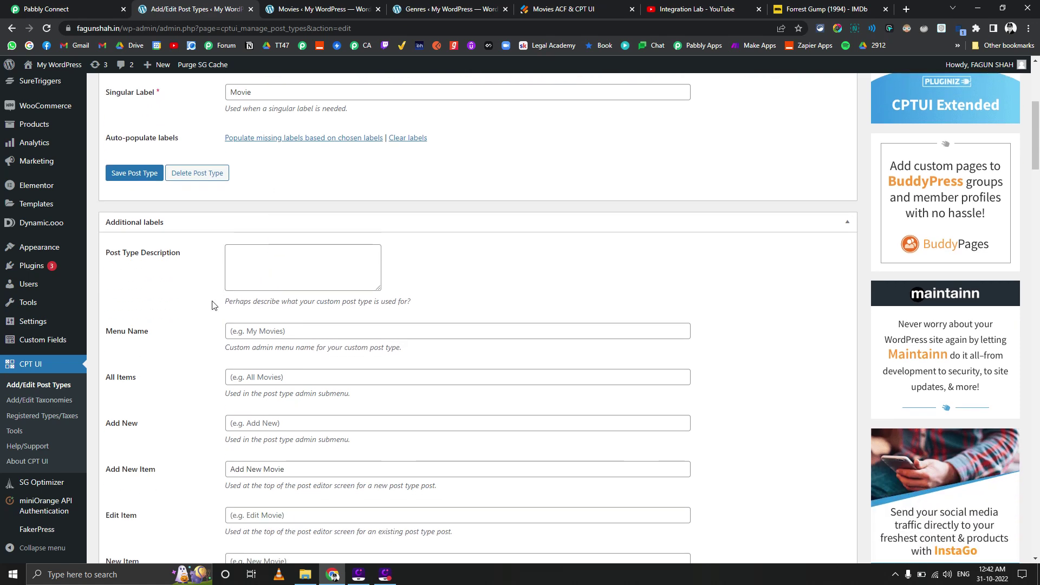
{"action": "scroll", "coordinate": [217, 299], "scroll_direction": "down", "scroll_amount": 9}
{"action": "scroll", "coordinate": [217, 301], "scroll_direction": "up", "scroll_amount": 15}
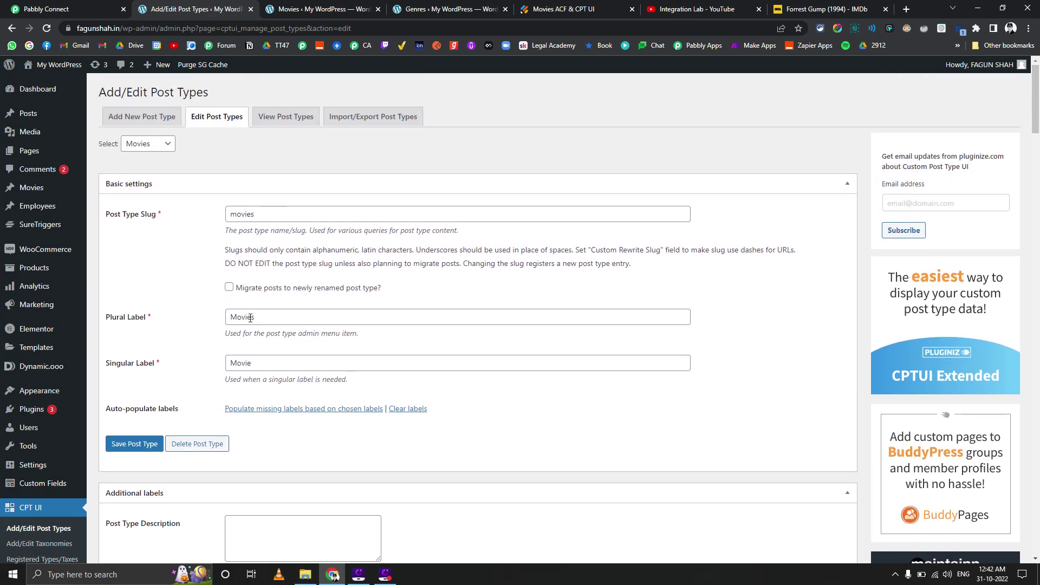
{"action": "scroll", "coordinate": [189, 338], "scroll_direction": "down", "scroll_amount": 19}
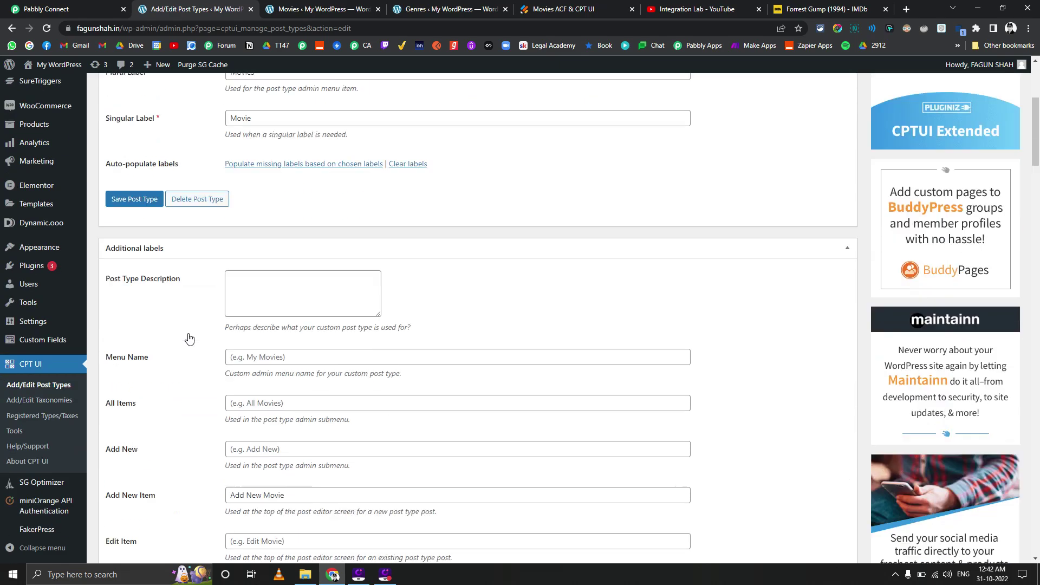
{"action": "scroll", "coordinate": [189, 339], "scroll_direction": "down", "scroll_amount": 16}
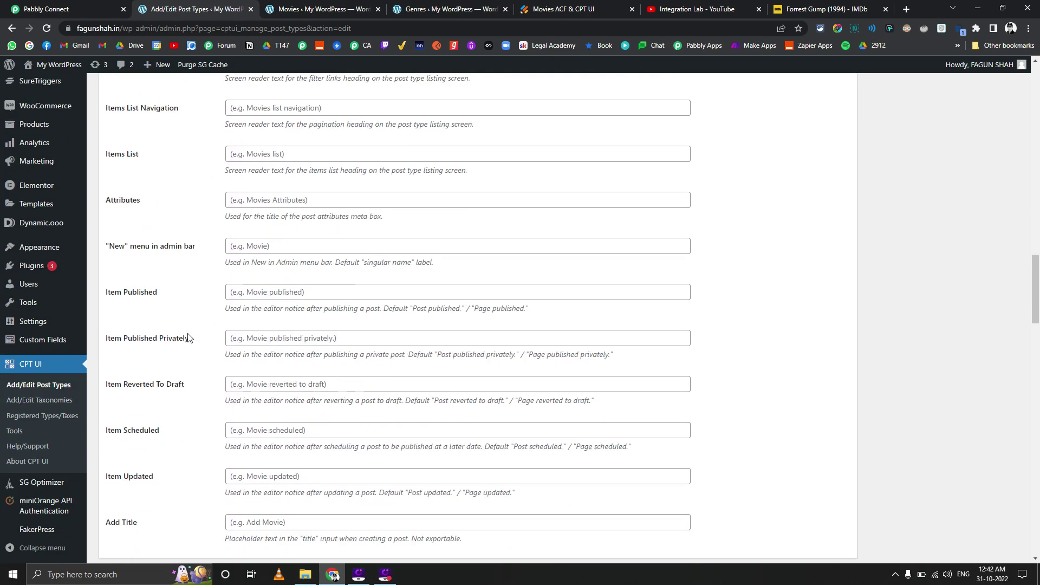
{"action": "scroll", "coordinate": [189, 338], "scroll_direction": "down", "scroll_amount": 3}
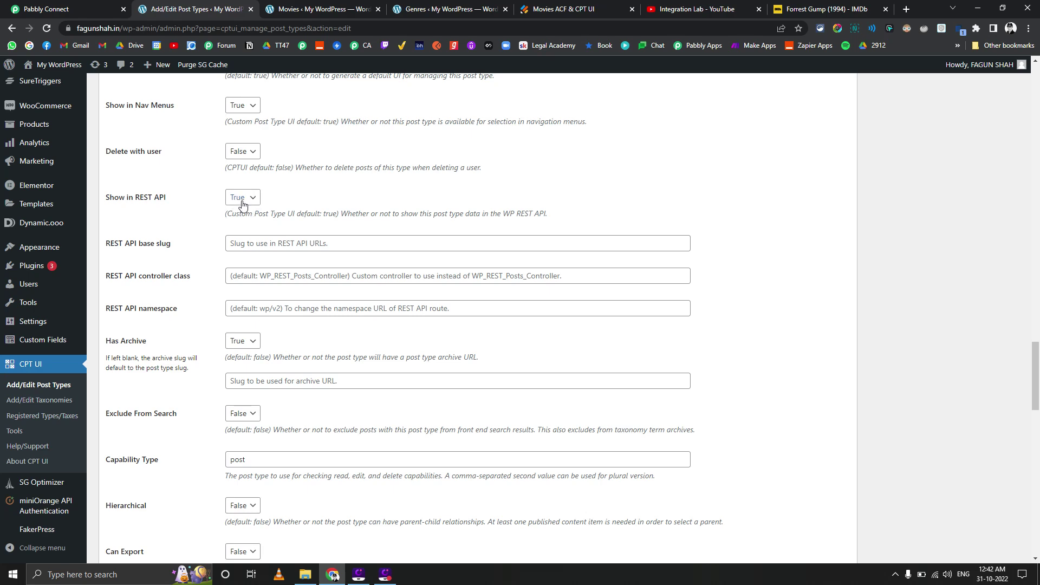
{"action": "scroll", "coordinate": [208, 222], "scroll_direction": "down", "scroll_amount": 11}
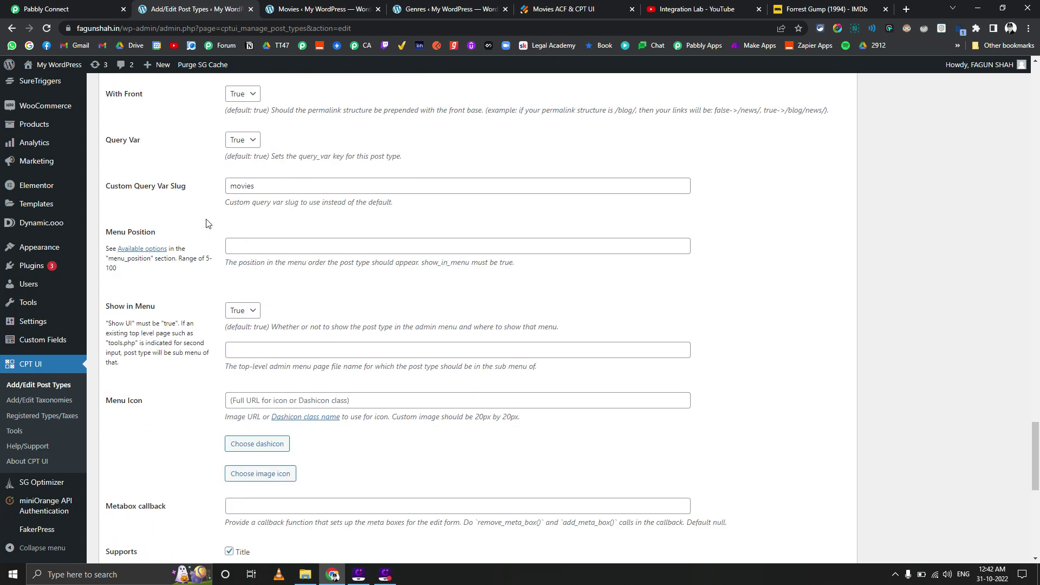
{"action": "scroll", "coordinate": [208, 222], "scroll_direction": "down", "scroll_amount": 9}
{"action": "scroll", "coordinate": [228, 143], "scroll_direction": "up", "scroll_amount": 1}
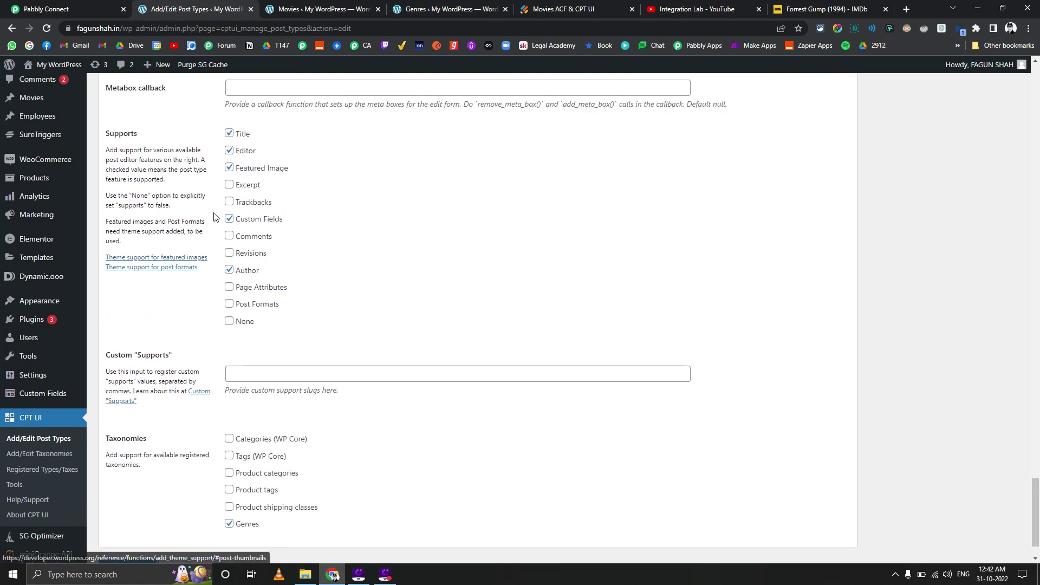
{"action": "left_click", "coordinate": [229, 151]}
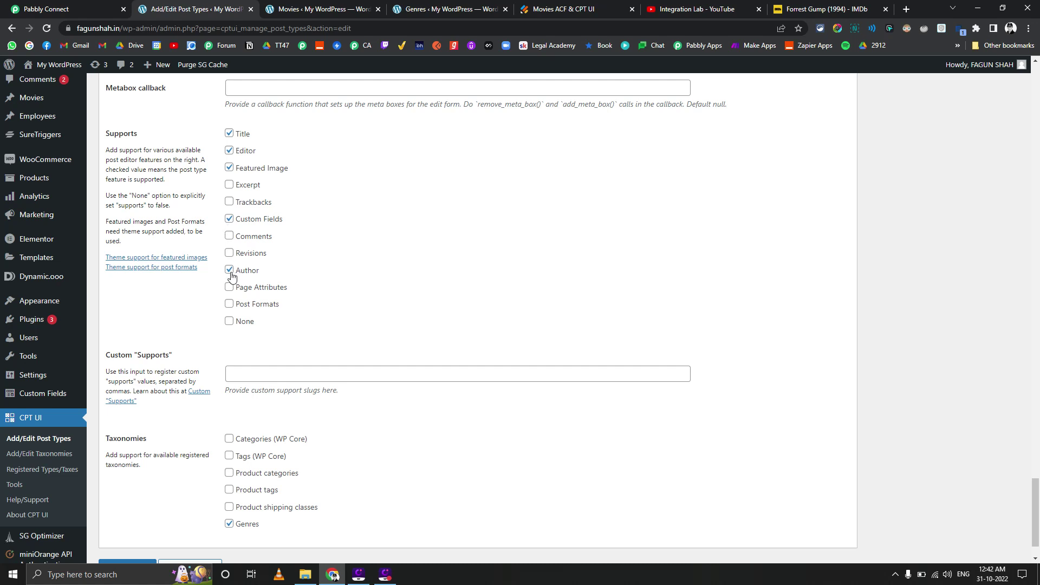
{"action": "scroll", "coordinate": [158, 376], "scroll_direction": "down", "scroll_amount": 1}
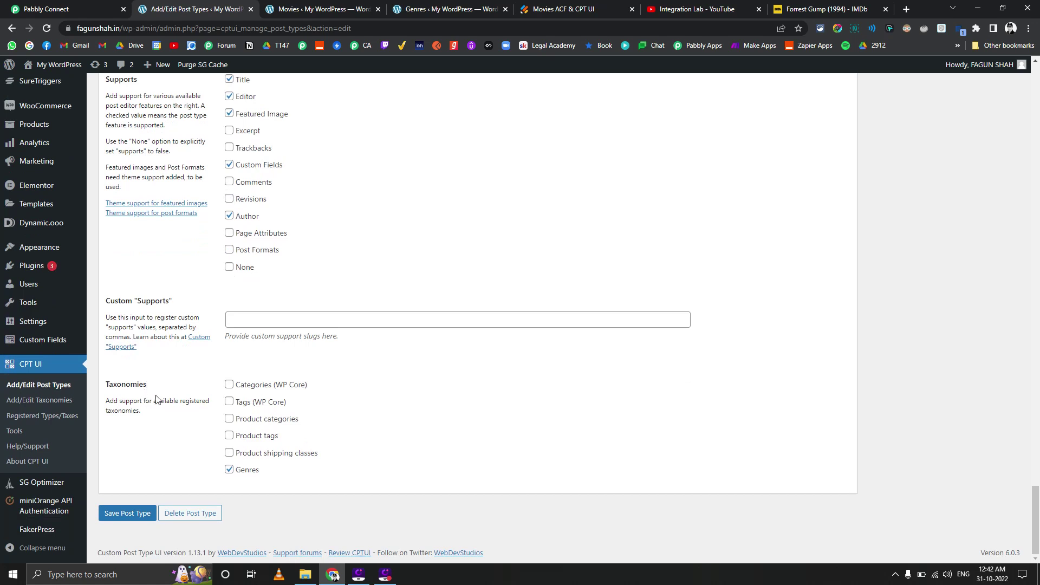
- Move the Genres page ahead of the Movies page and show the four published Movies
{"action": "left_click", "coordinate": [323, 8]}
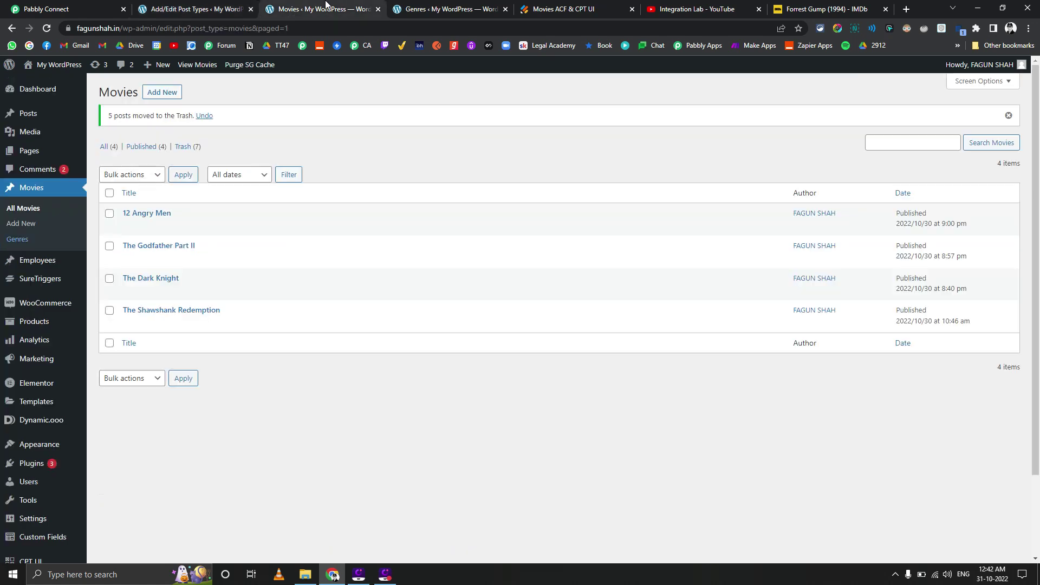
{"action": "left_click", "coordinate": [412, 8]}
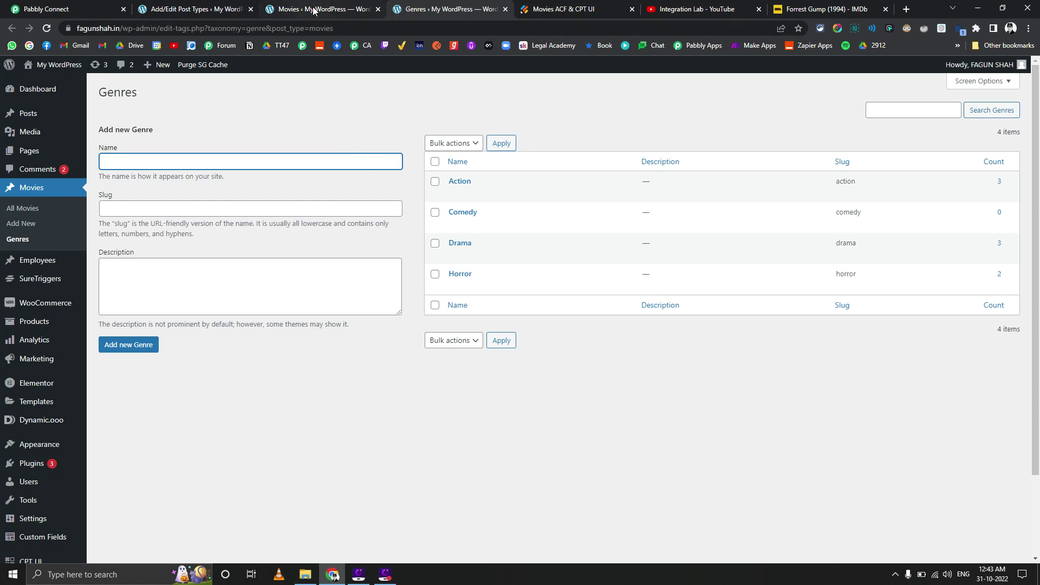
{"action": "left_click", "coordinate": [211, 9]}
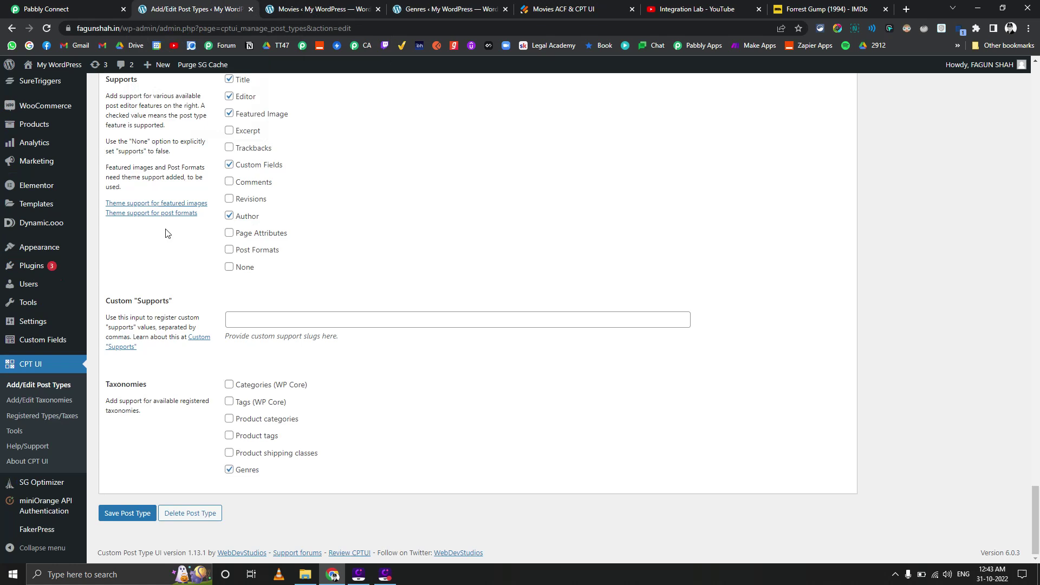
{"action": "left_click_drag", "start_coordinate": [453, 8], "coordinate": [281, 12]}
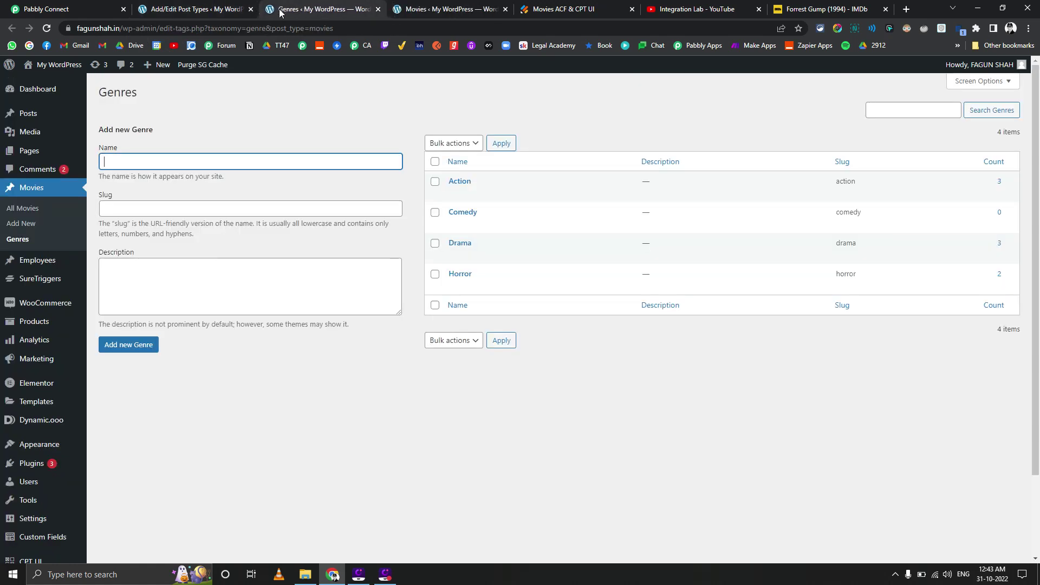
{"action": "left_click", "coordinate": [417, 6]}
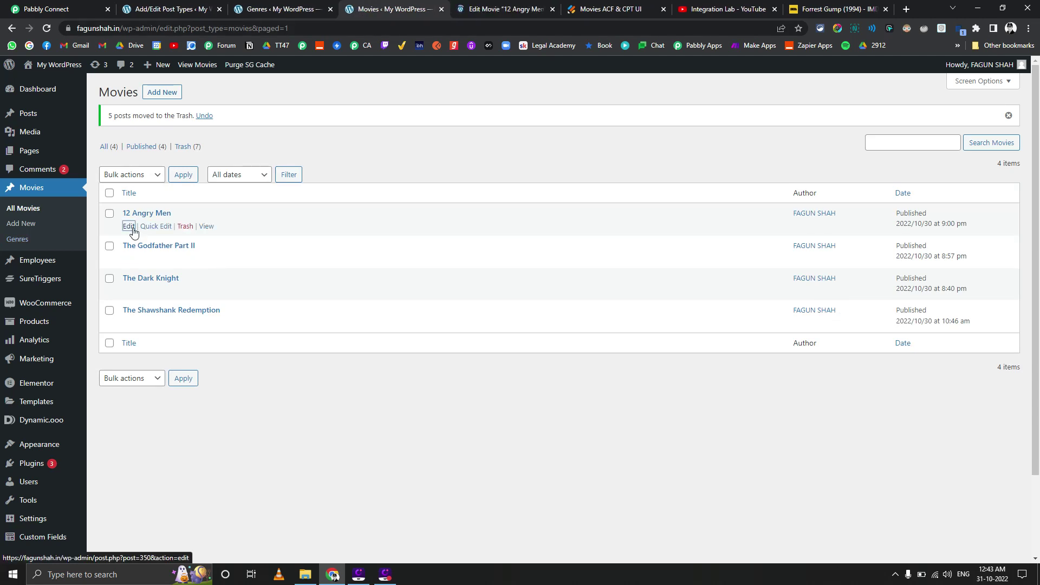
- Review the 12 Angry Men edit page, then open the ACF Field Groups list
{"action": "left_click", "coordinate": [471, 5]}
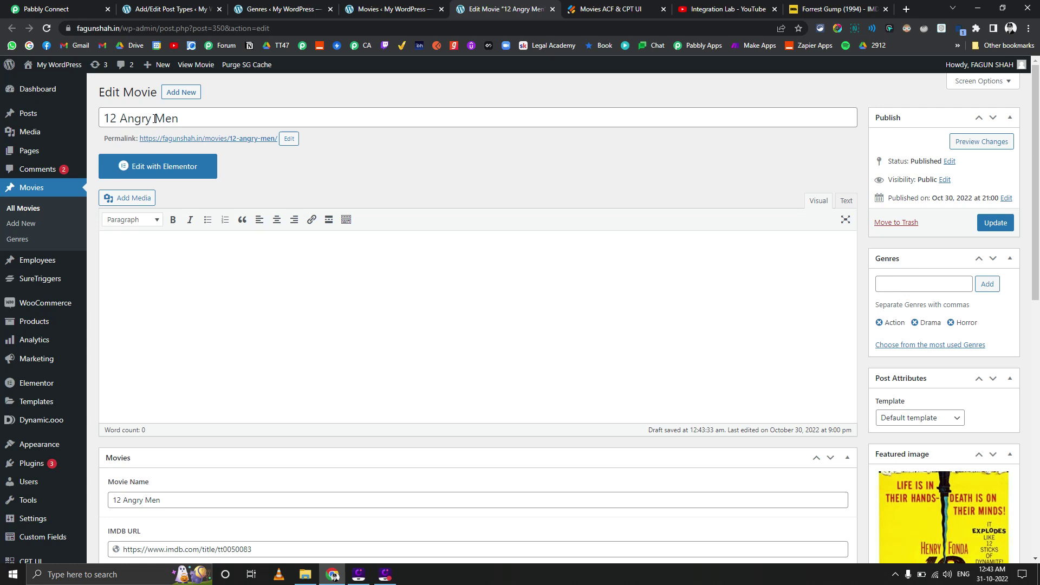
{"action": "scroll", "coordinate": [179, 120], "scroll_direction": "down", "scroll_amount": 4}
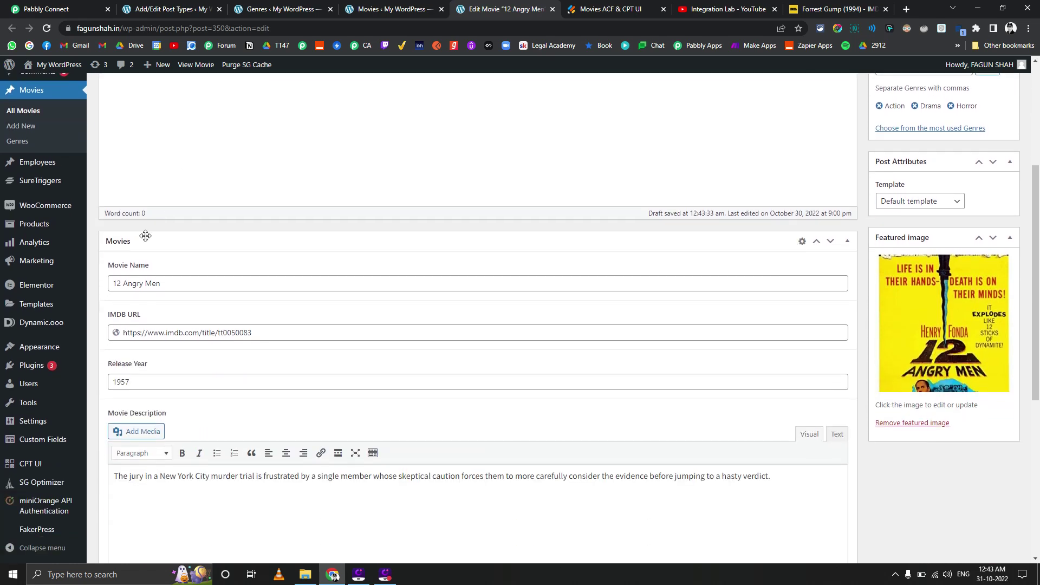
{"action": "scroll", "coordinate": [117, 248], "scroll_direction": "down", "scroll_amount": 1}
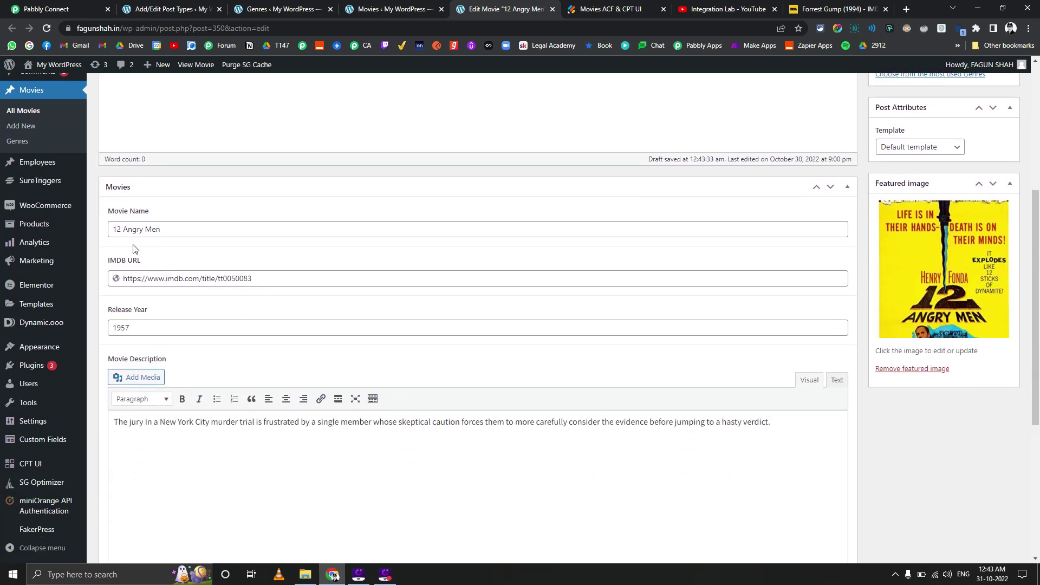
{"action": "left_click", "coordinate": [173, 5]}
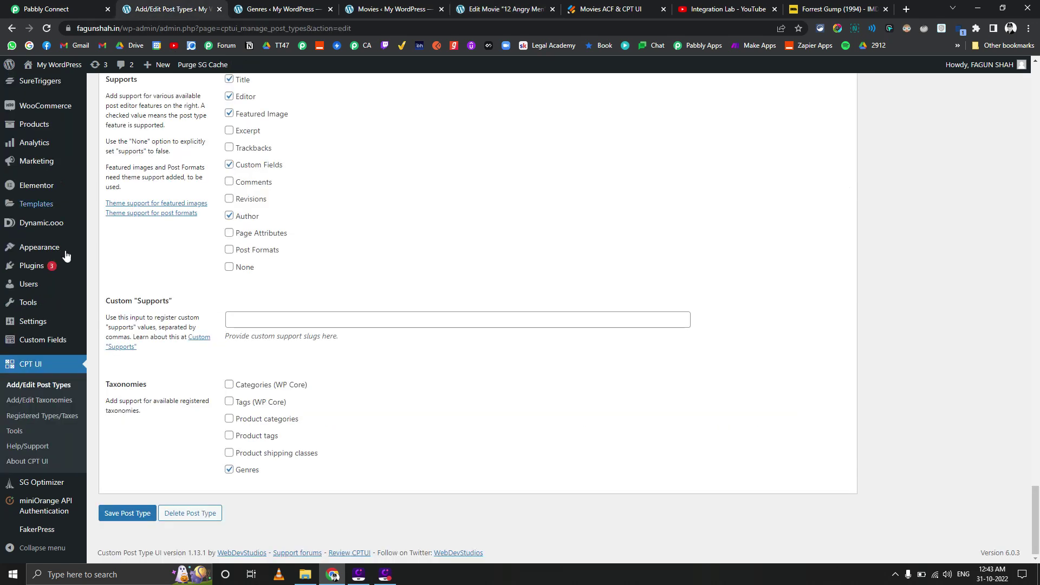
{"action": "left_click", "coordinate": [43, 341]}
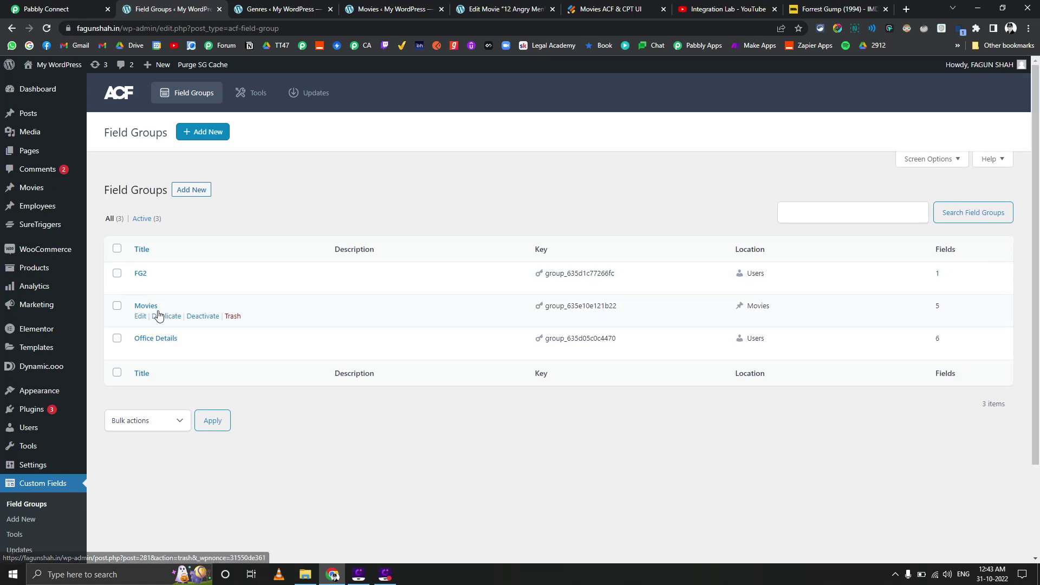
- Open the Movies field group and expand the Movie Name and IMDB URL field settings
{"action": "left_click", "coordinate": [140, 317]}
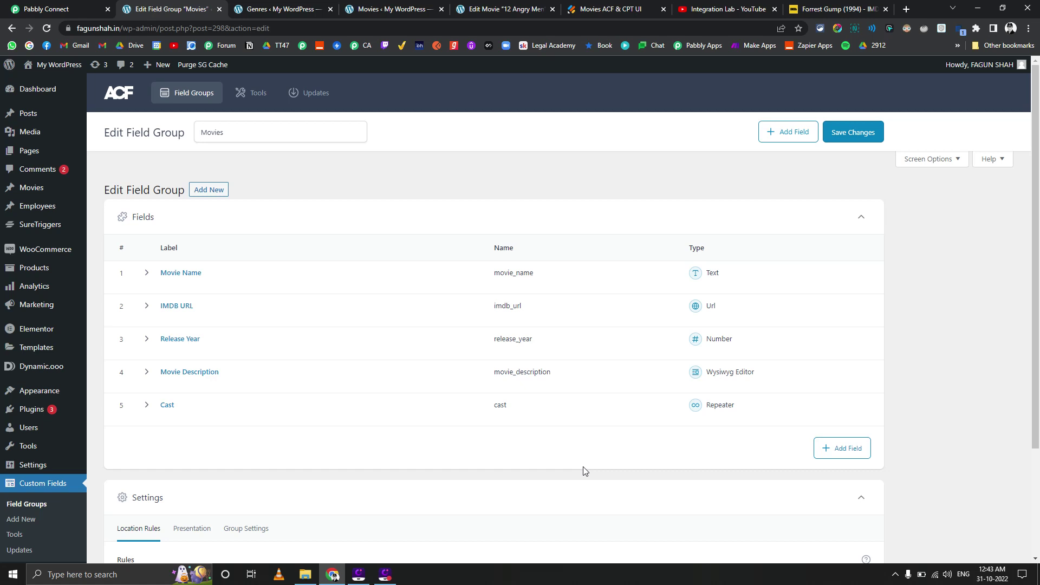
{"action": "left_click", "coordinate": [147, 274]}
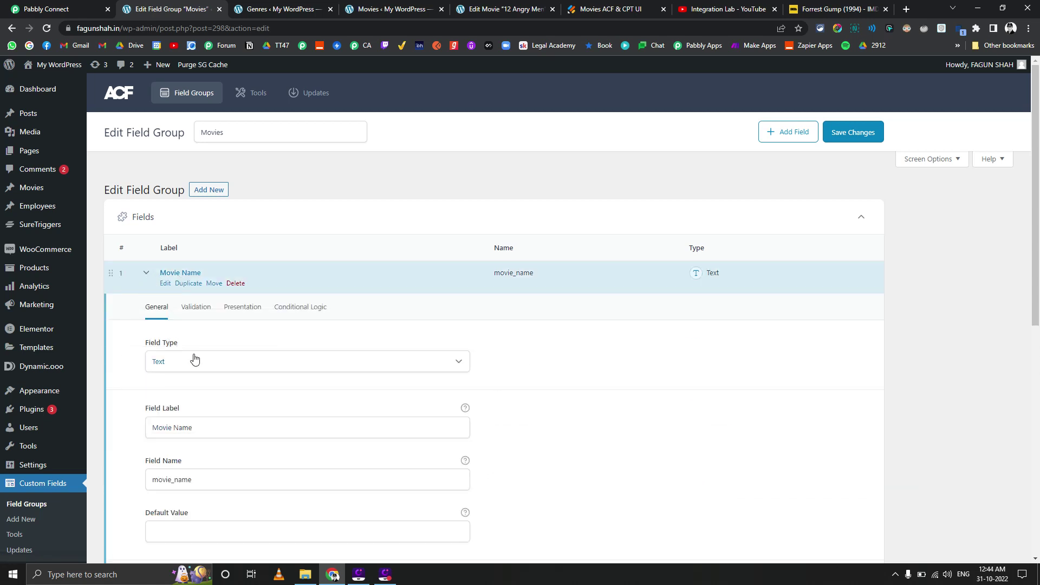
{"action": "scroll", "coordinate": [125, 350], "scroll_direction": "down", "scroll_amount": 3}
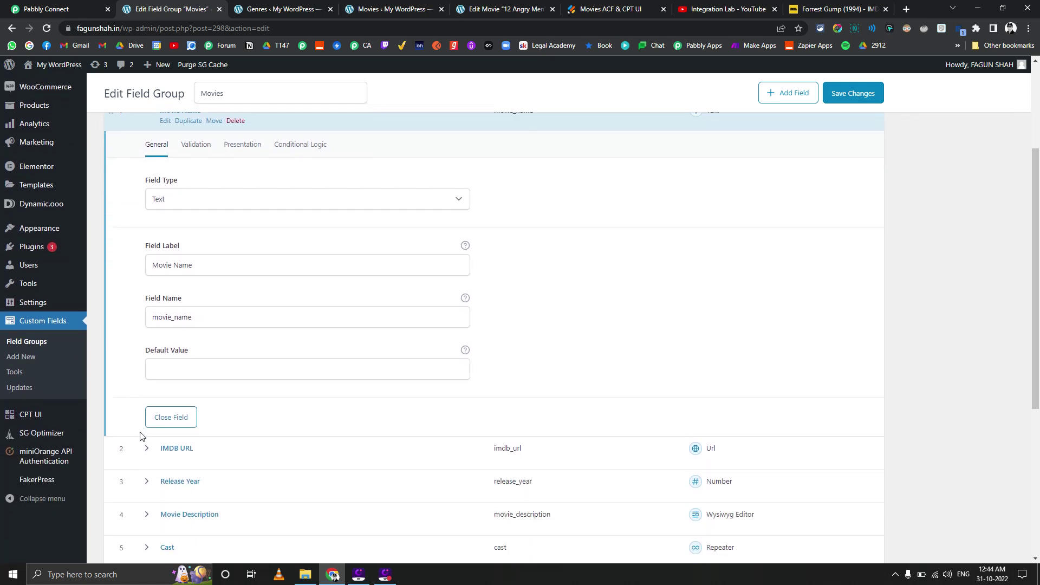
{"action": "left_click", "coordinate": [145, 449]}
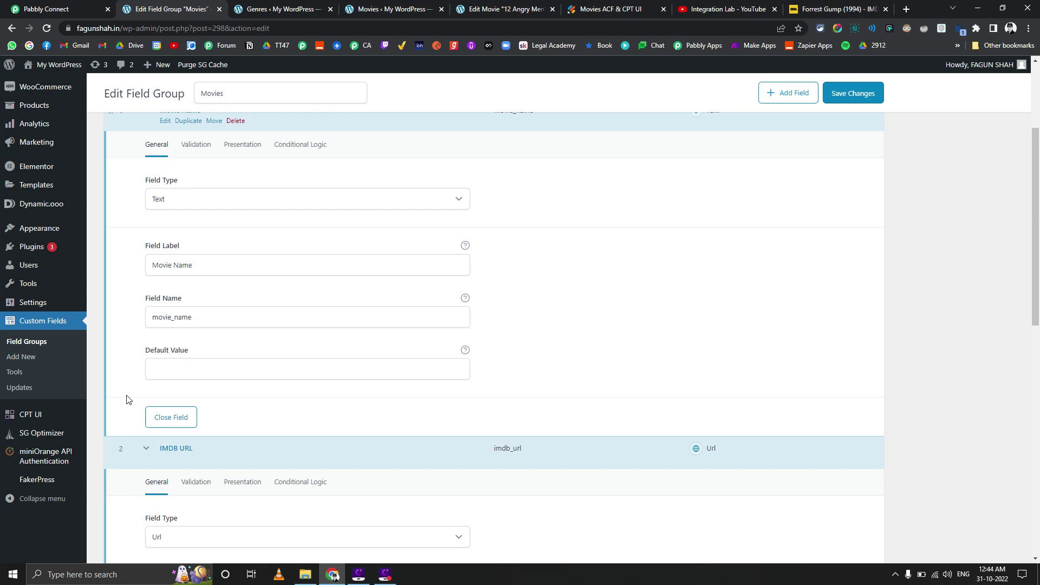
{"action": "scroll", "coordinate": [128, 399], "scroll_direction": "down", "scroll_amount": 2}
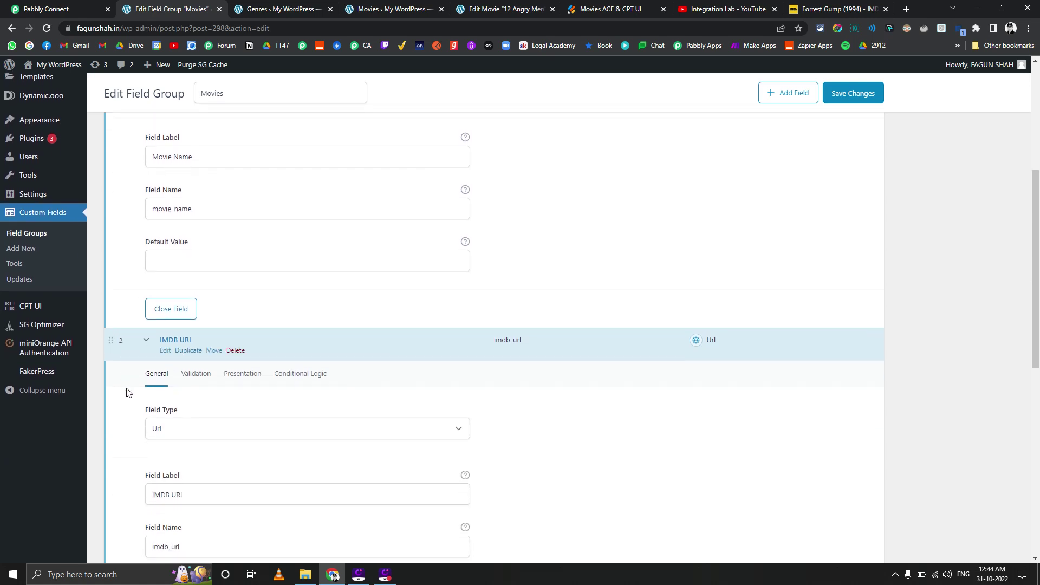
{"action": "scroll", "coordinate": [126, 388], "scroll_direction": "down", "scroll_amount": 2}
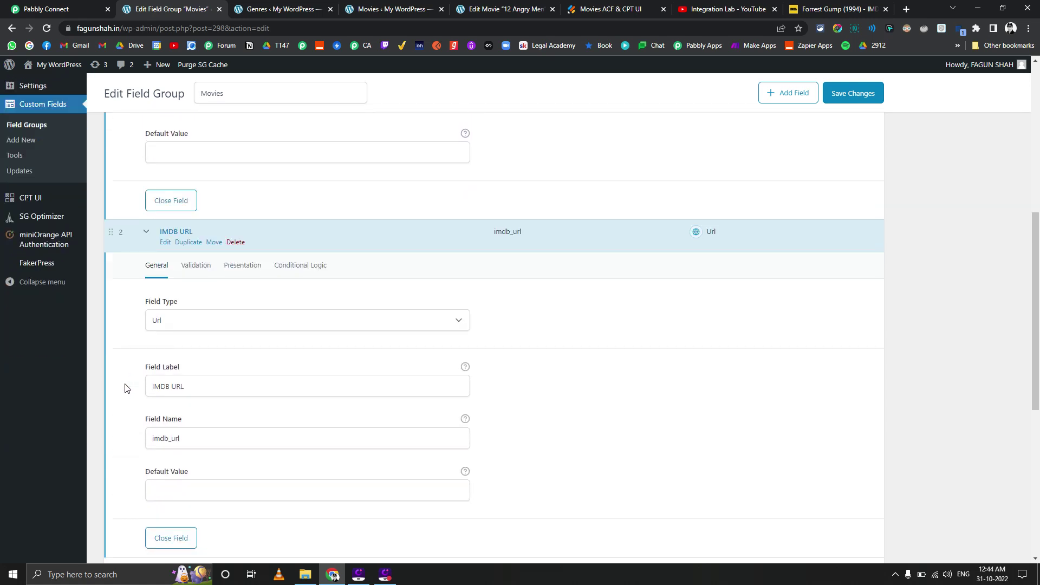
{"action": "scroll", "coordinate": [124, 388], "scroll_direction": "up", "scroll_amount": 5}
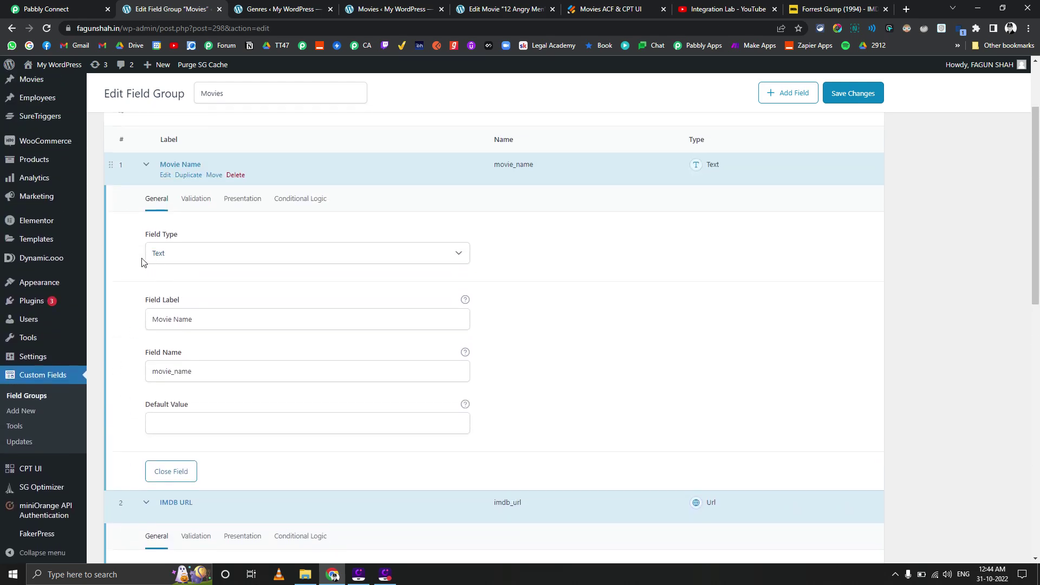
{"action": "scroll", "coordinate": [156, 293], "scroll_direction": "down", "scroll_amount": 8}
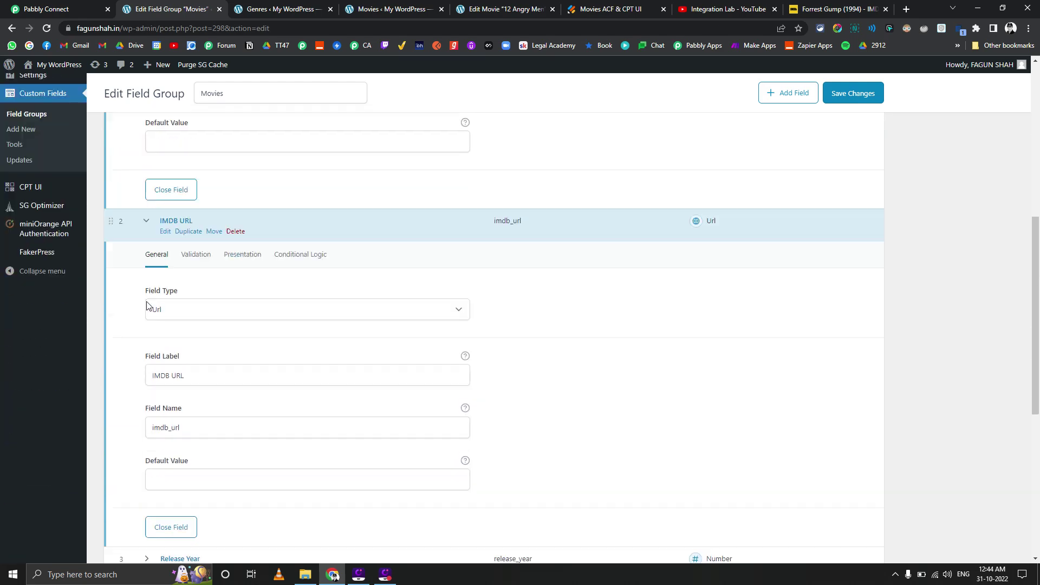
{"action": "scroll", "coordinate": [130, 254], "scroll_direction": "up", "scroll_amount": 3}
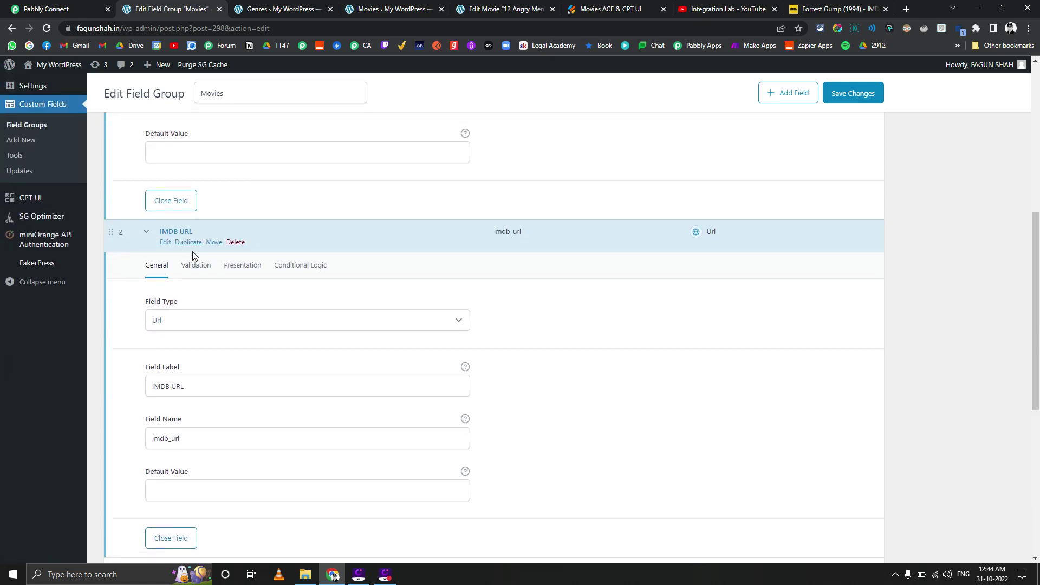
{"action": "scroll", "coordinate": [198, 311], "scroll_direction": "down", "scroll_amount": 5}
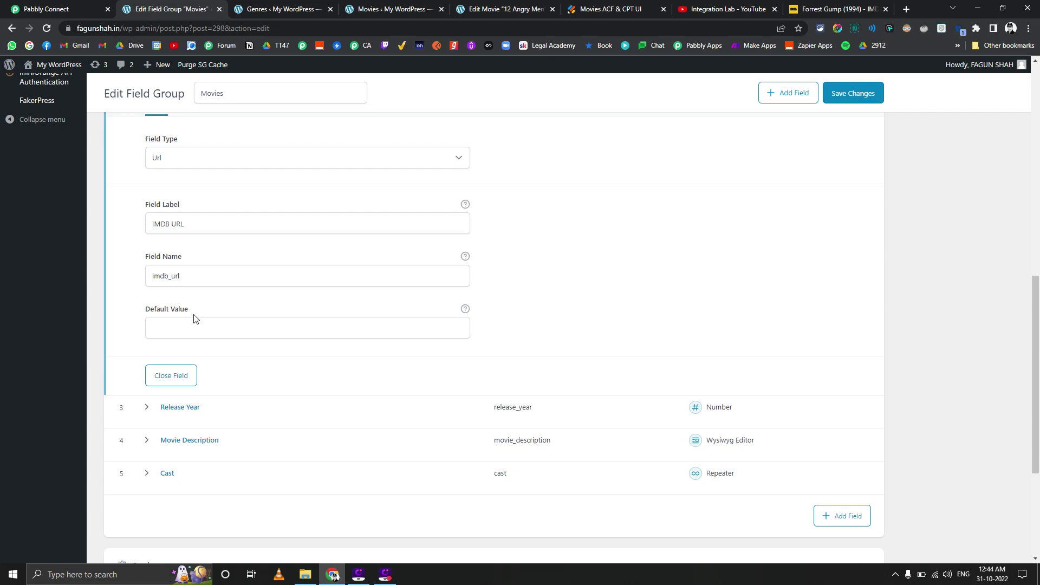
- Expand the Release Year and Movie Description (Wysiwyg Editor) field settings
{"action": "left_click", "coordinate": [145, 309]}
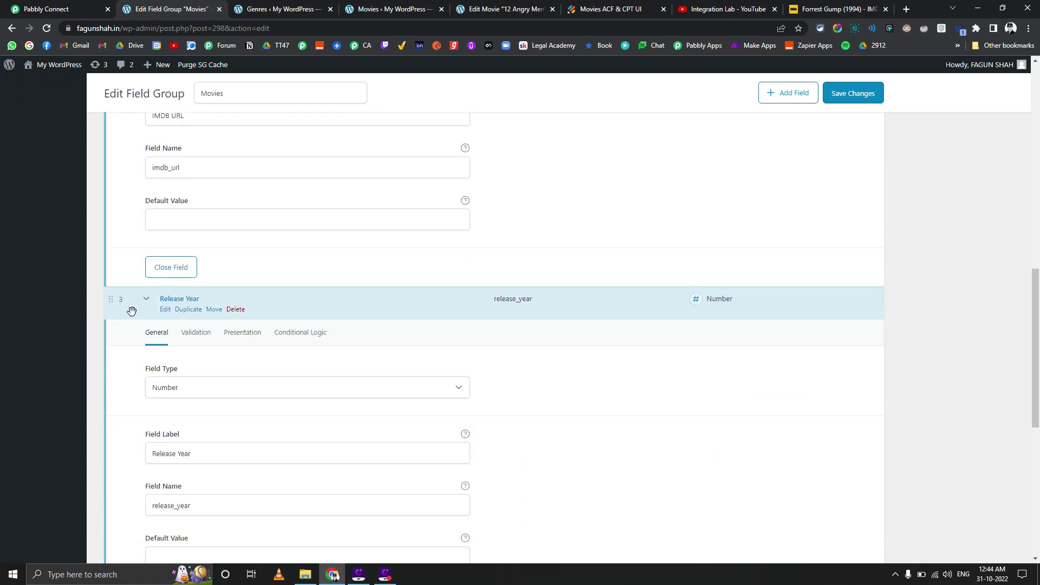
{"action": "scroll", "coordinate": [135, 314], "scroll_direction": "down", "scroll_amount": 2}
{"action": "scroll", "coordinate": [152, 318], "scroll_direction": "down", "scroll_amount": 4}
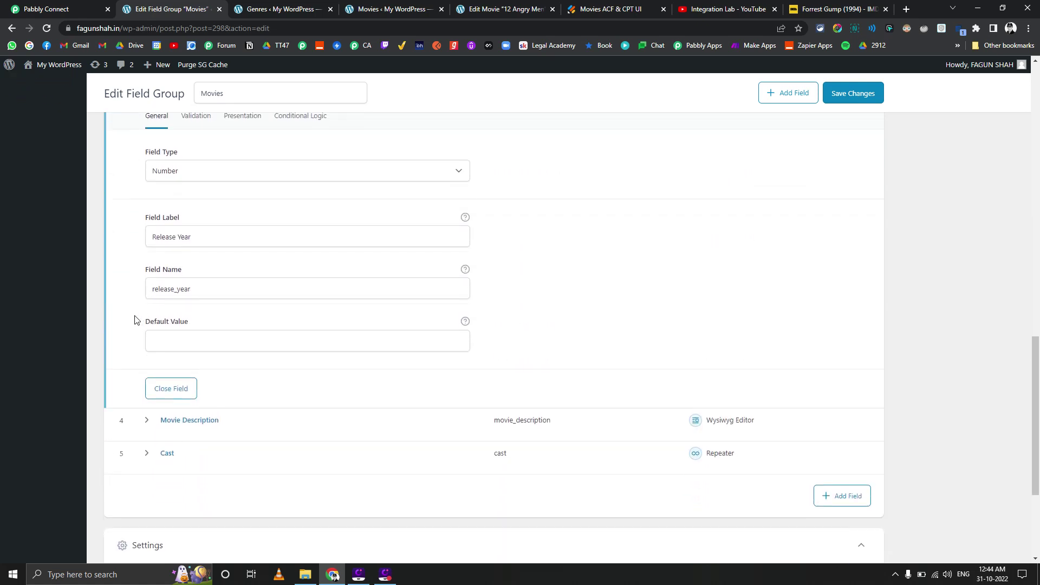
{"action": "left_click", "coordinate": [140, 324]}
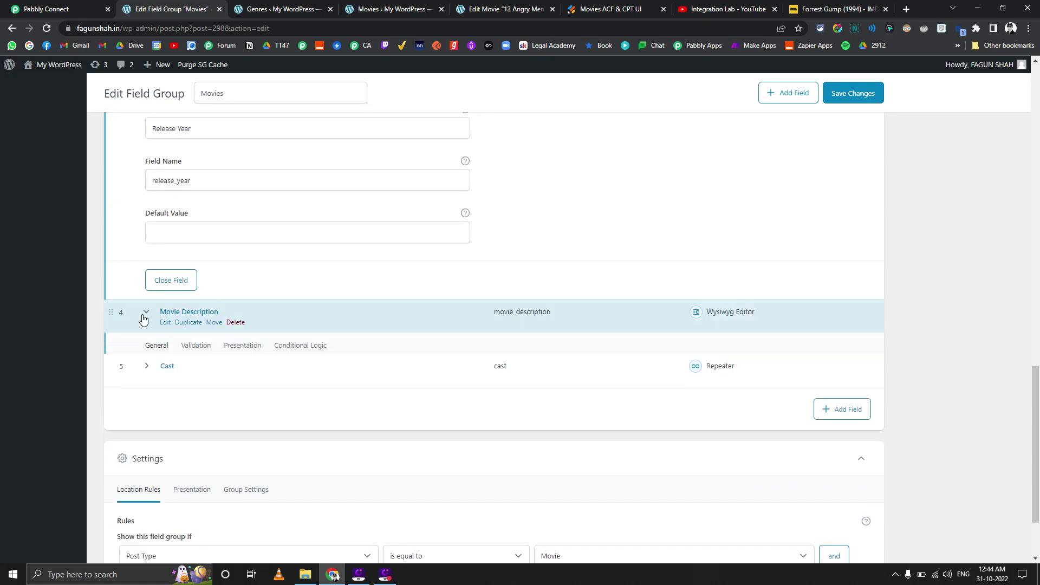
{"action": "scroll", "coordinate": [136, 325], "scroll_direction": "down", "scroll_amount": 4}
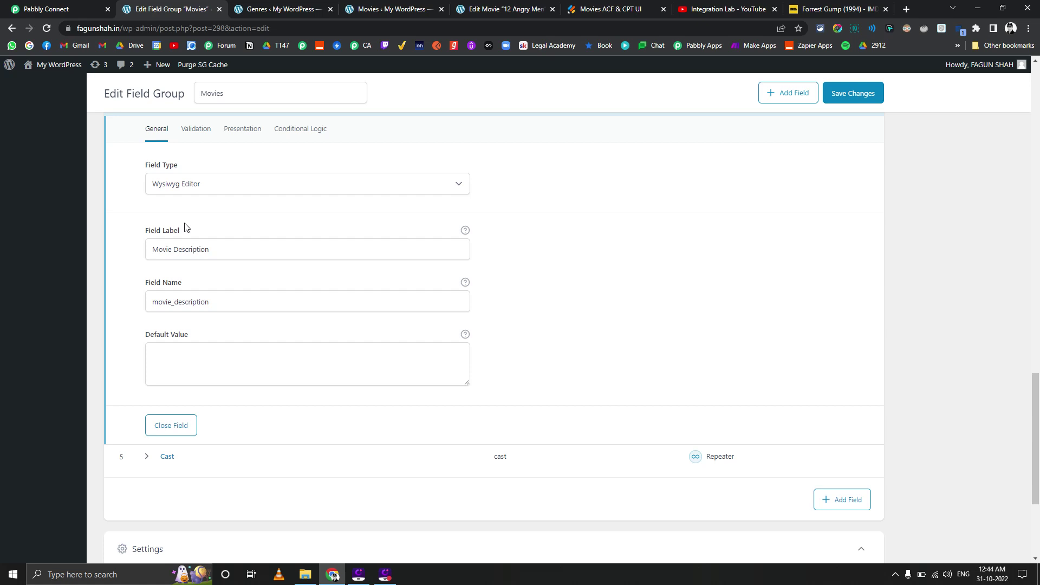
{"action": "scroll", "coordinate": [185, 227], "scroll_direction": "down", "scroll_amount": 2}
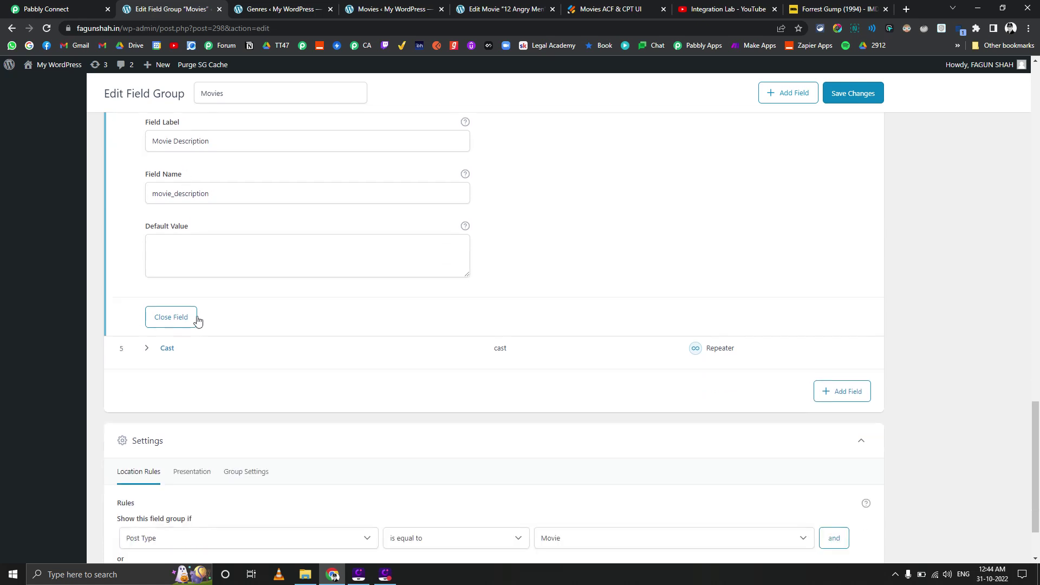
- Expand the Cast repeater to view its Real Name, Name in Movie and IMDB Profile Link sub fields
{"action": "left_click", "coordinate": [150, 353]}
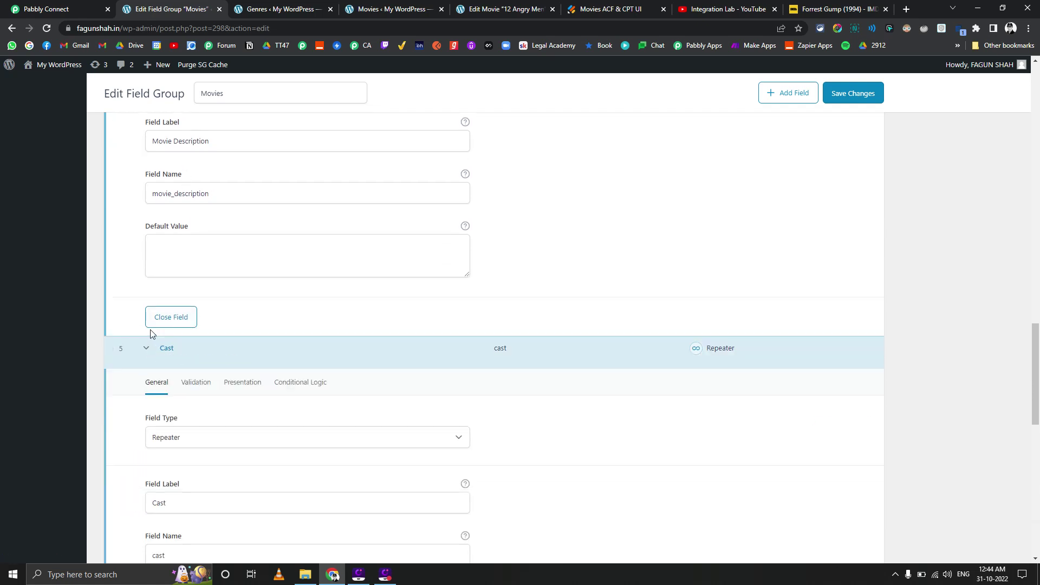
{"action": "scroll", "coordinate": [157, 325], "scroll_direction": "down", "scroll_amount": 1}
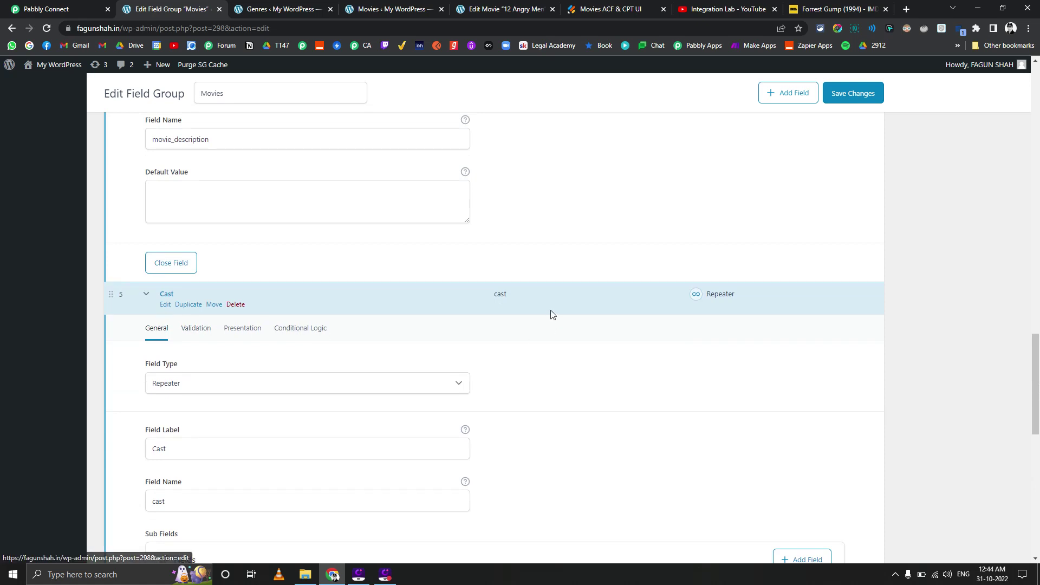
{"action": "scroll", "coordinate": [172, 339], "scroll_direction": "down", "scroll_amount": 5}
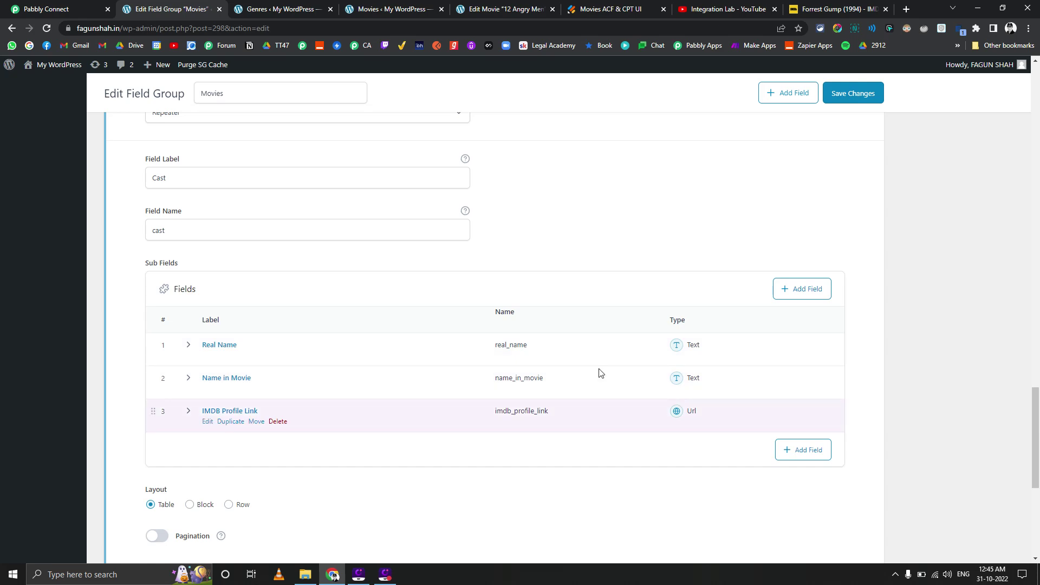
{"action": "scroll", "coordinate": [271, 312], "scroll_direction": "up", "scroll_amount": 13}
{"action": "scroll", "coordinate": [272, 317], "scroll_direction": "up", "scroll_amount": 5}
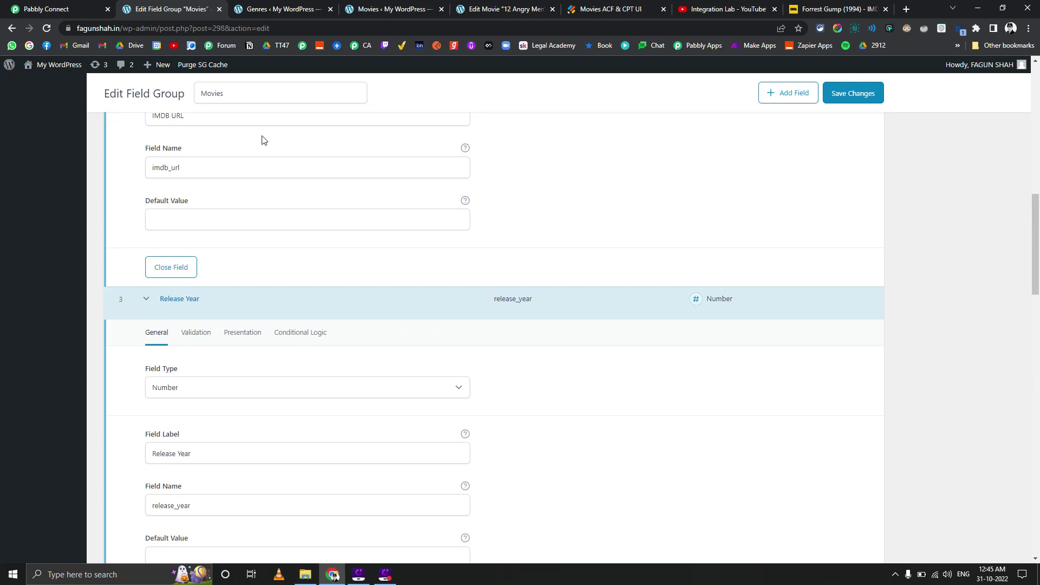
{"action": "scroll", "coordinate": [250, 158], "scroll_direction": "up", "scroll_amount": 9}
{"action": "scroll", "coordinate": [249, 158], "scroll_direction": "up", "scroll_amount": 5}
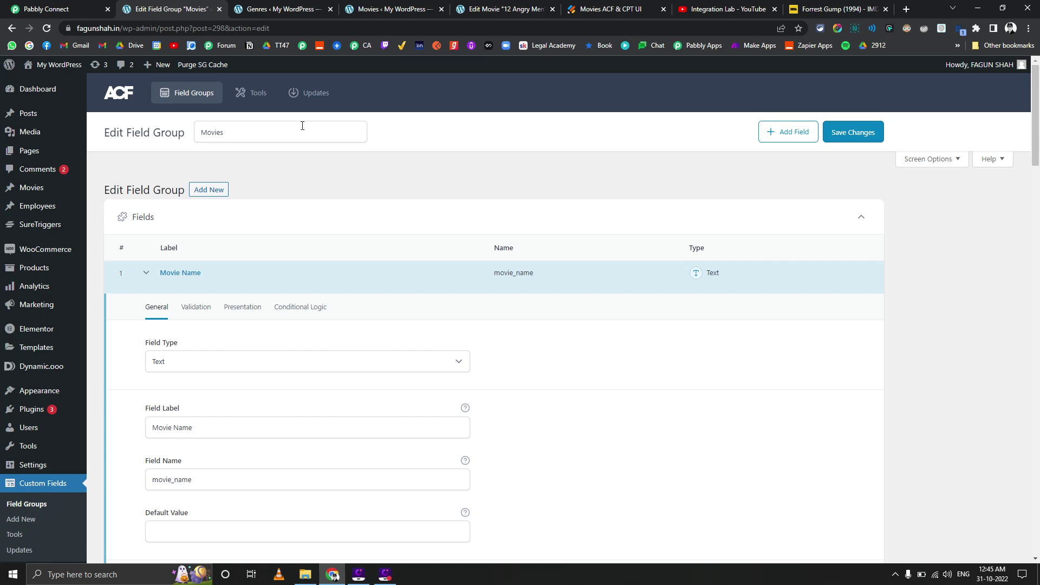
- View the Webhook step's received response, then bring up the 'Movies ACF & CPT UI' Jotform form
{"action": "left_click", "coordinate": [19, 7]}
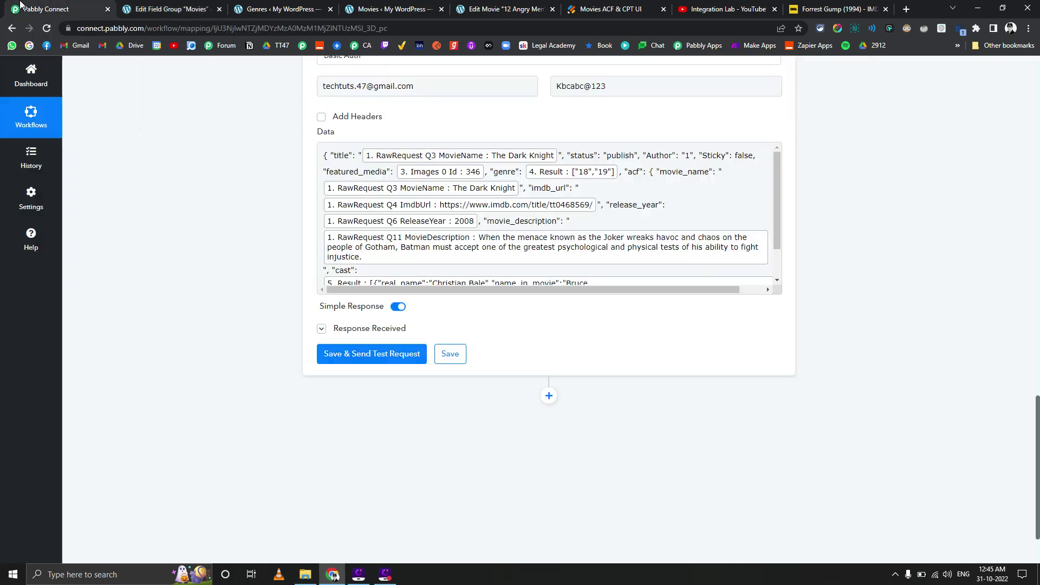
{"action": "scroll", "coordinate": [147, 165], "scroll_direction": "up", "scroll_amount": 10}
{"action": "scroll", "coordinate": [147, 165], "scroll_direction": "up", "scroll_amount": 9}
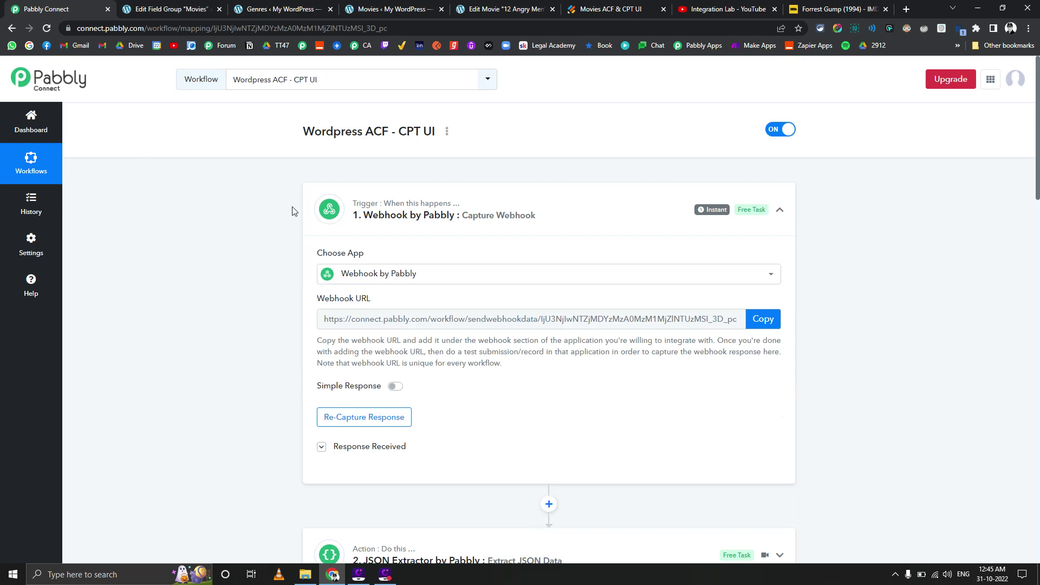
{"action": "left_click", "coordinate": [349, 447]}
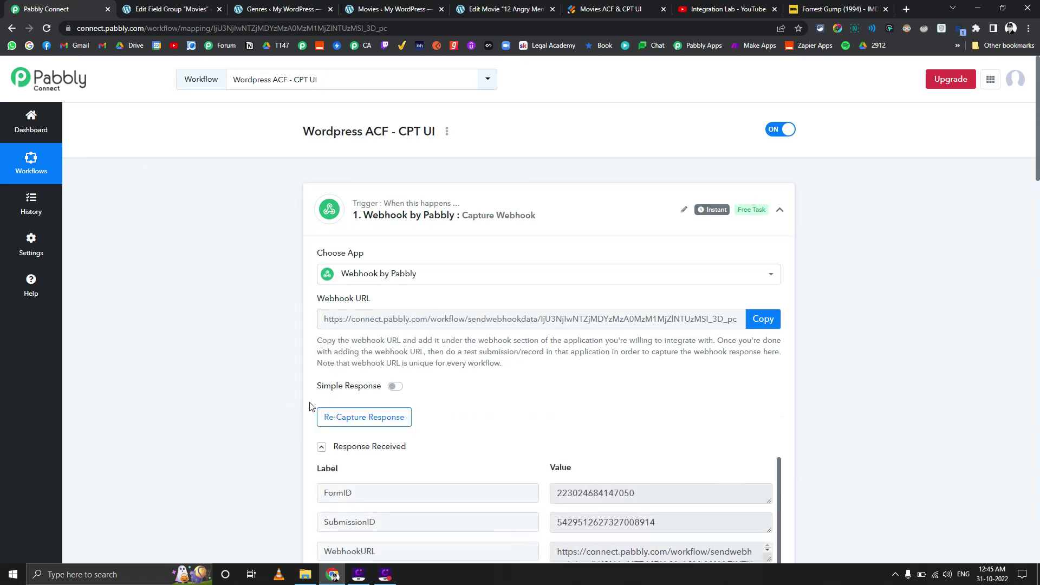
{"action": "left_click", "coordinate": [611, 8]}
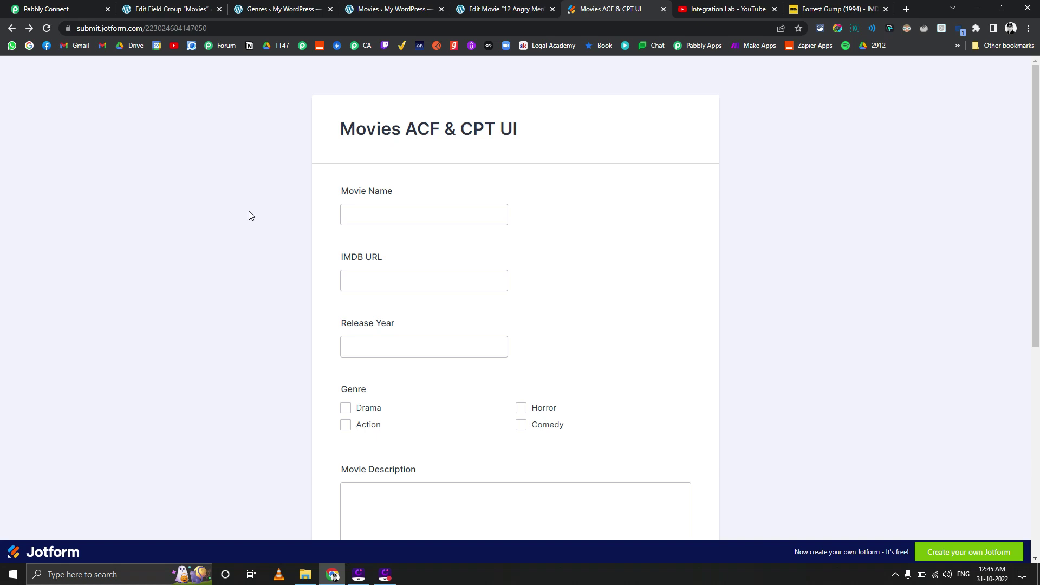
- Add two extra rows to the Configurable list and select the Movie Name and IMDB URL labels
{"action": "scroll", "coordinate": [250, 215], "scroll_direction": "down", "scroll_amount": 7}
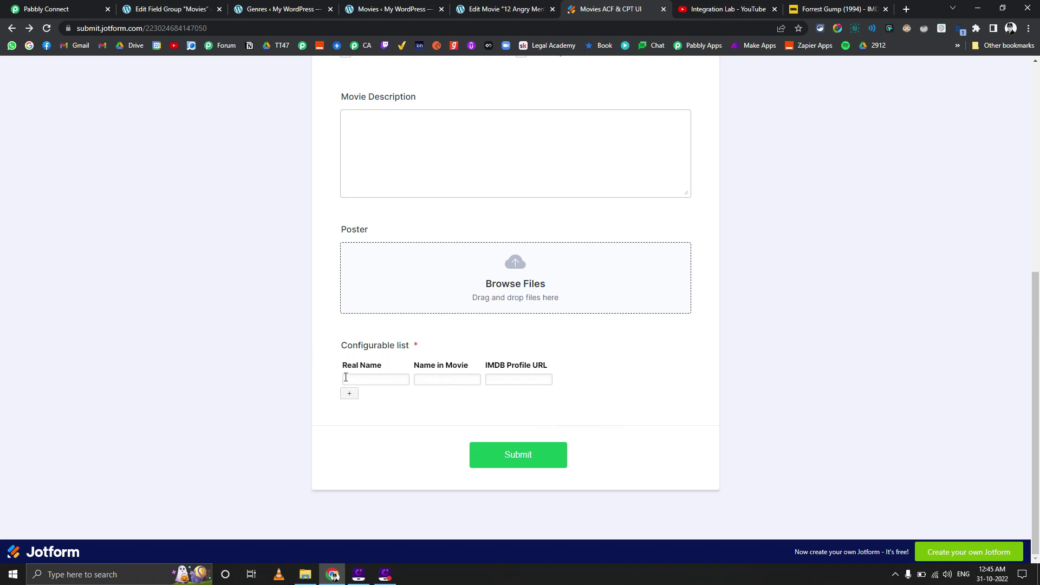
{"action": "left_click", "coordinate": [348, 394]}
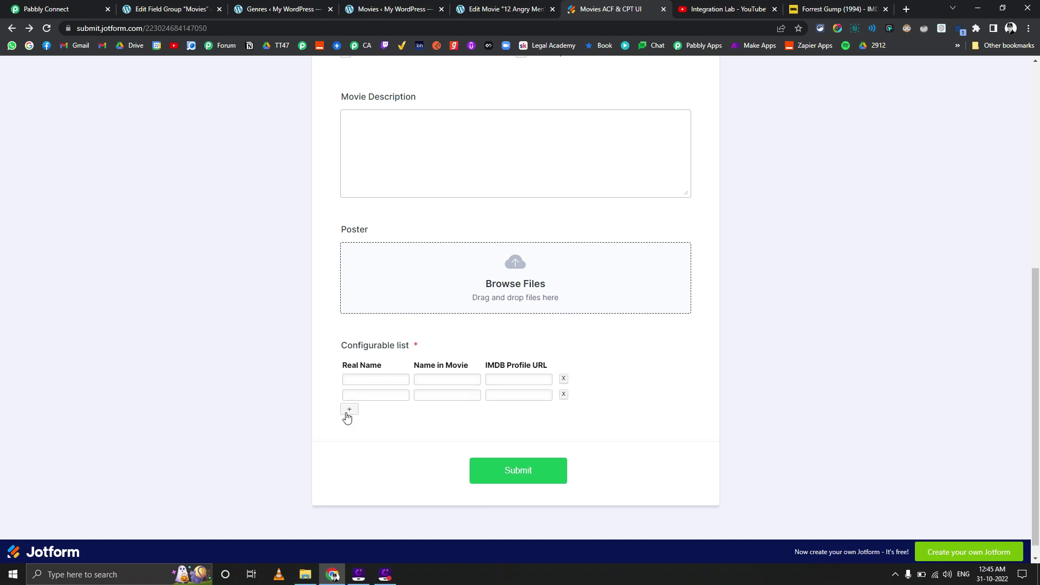
{"action": "left_click", "coordinate": [348, 410]}
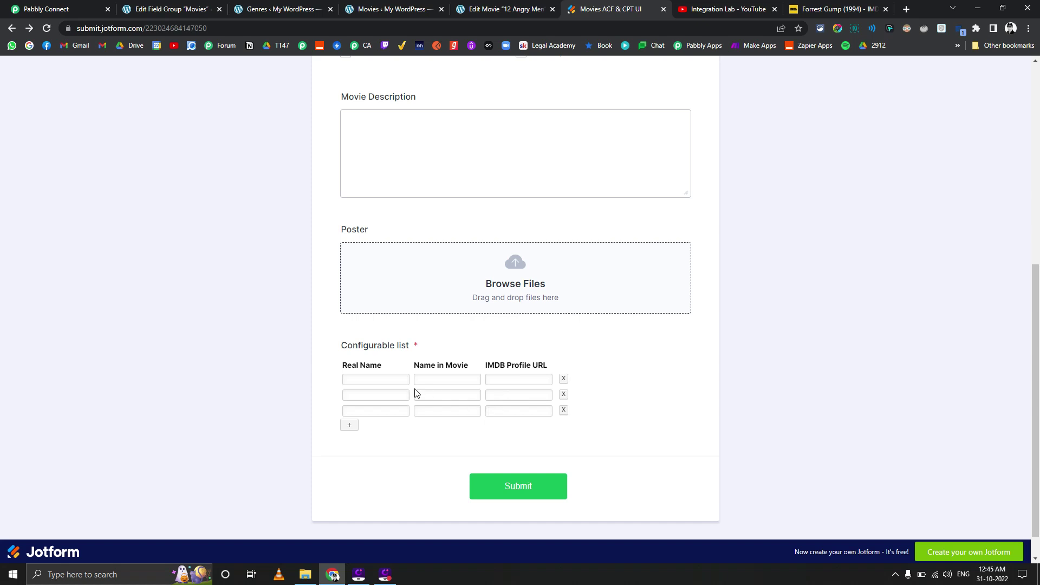
{"action": "scroll", "coordinate": [415, 399], "scroll_direction": "up", "scroll_amount": 5}
{"action": "scroll", "coordinate": [370, 326], "scroll_direction": "up", "scroll_amount": 2}
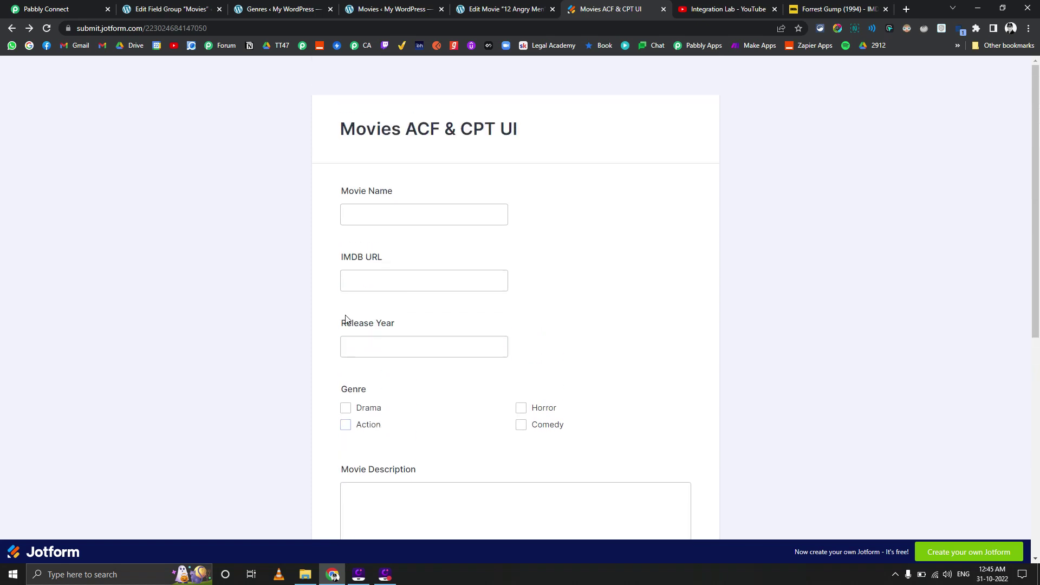
{"action": "left_click_drag", "start_coordinate": [336, 195], "coordinate": [395, 196]}
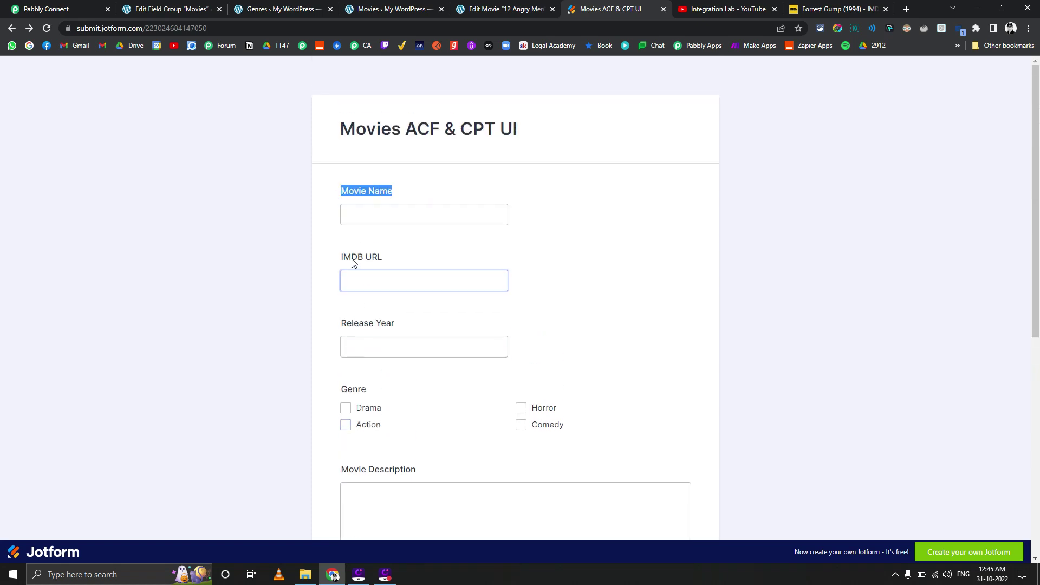
{"action": "left_click_drag", "start_coordinate": [340, 264], "coordinate": [421, 263]}
{"action": "scroll", "coordinate": [332, 305], "scroll_direction": "down", "scroll_amount": 3}
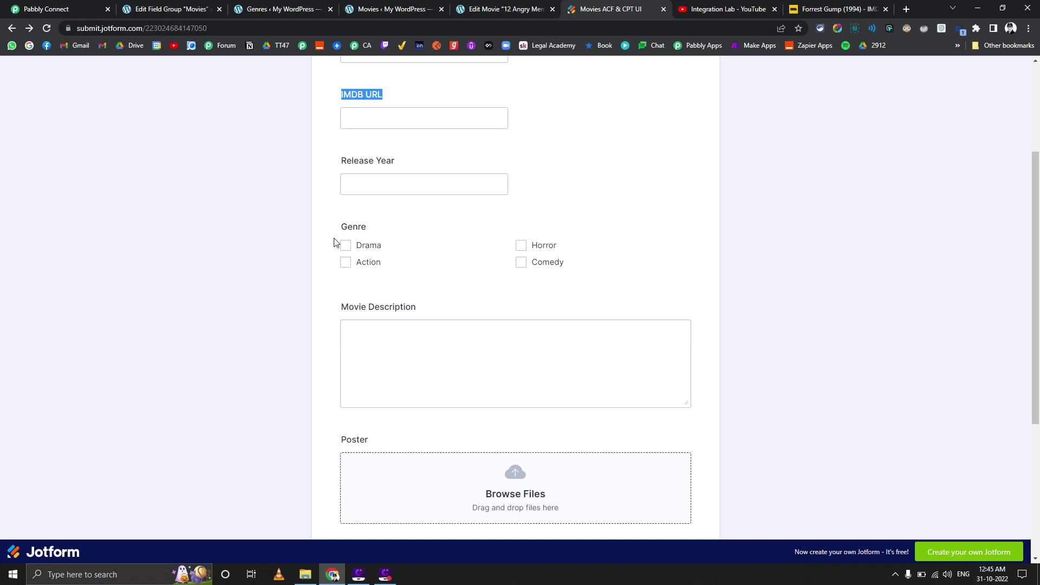
- Tick Drama, Horror and Comedy under Genre, and focus the Movie Description box
{"action": "left_click", "coordinate": [346, 246]}
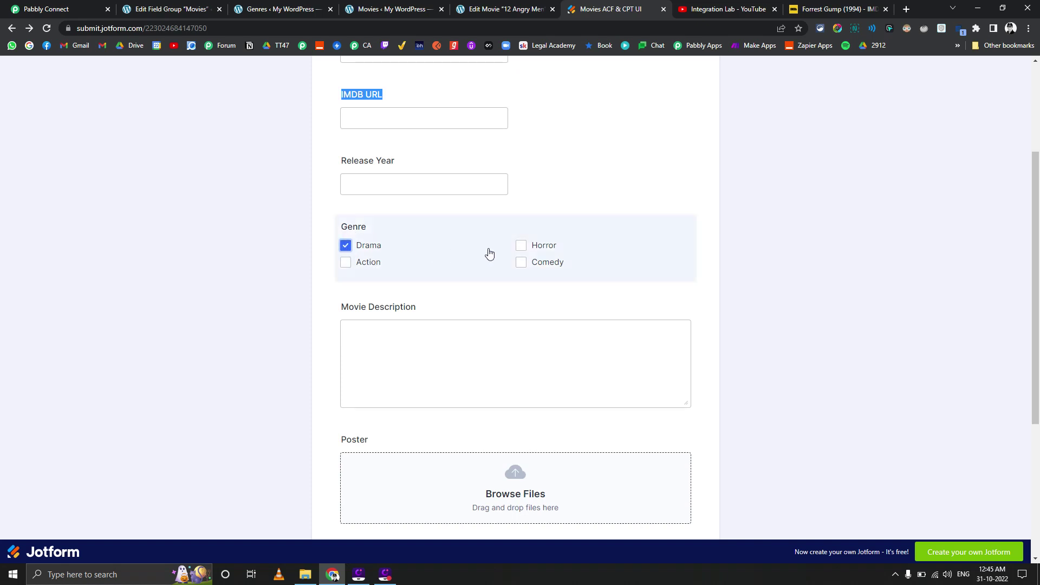
{"action": "left_click", "coordinate": [520, 245]}
{"action": "left_click", "coordinate": [521, 262]}
{"action": "scroll", "coordinate": [332, 250], "scroll_direction": "down", "scroll_amount": 3}
{"action": "left_click", "coordinate": [437, 176]}
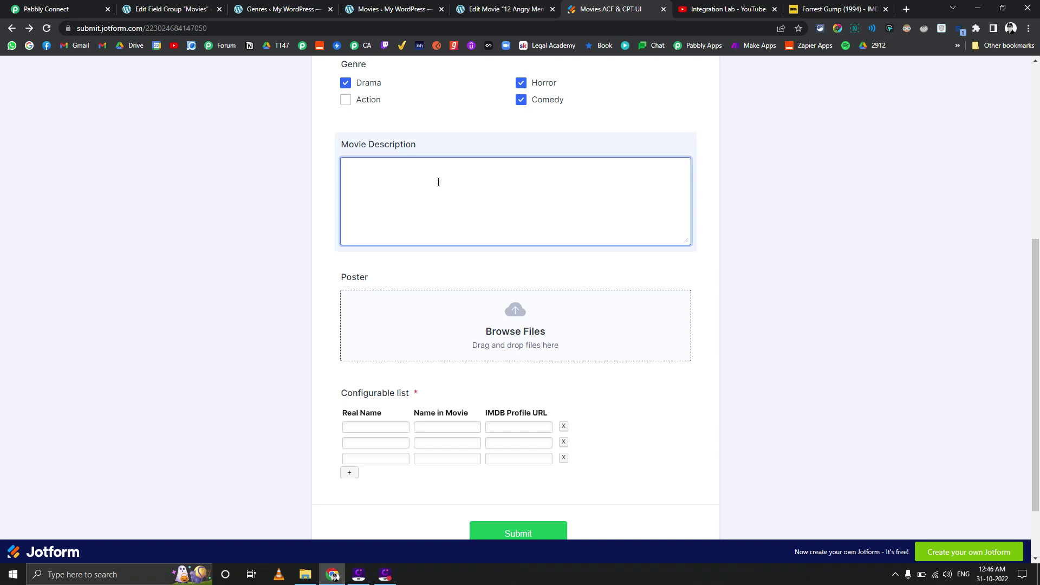
{"action": "scroll", "coordinate": [367, 244], "scroll_direction": "down", "scroll_amount": 1}
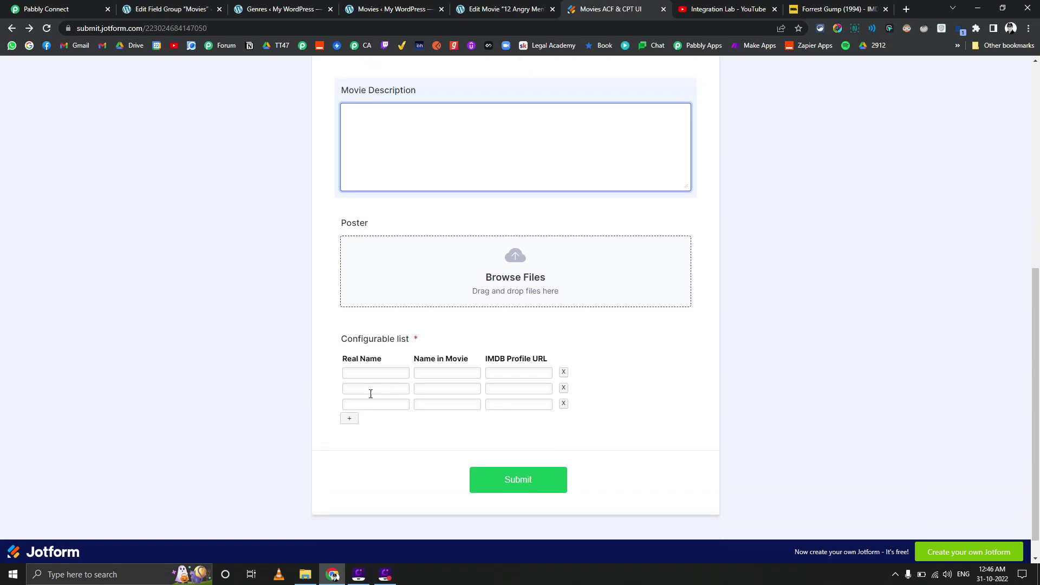
- Remove the two extra Configurable list rows and return to the Pabbly Connect workflow
{"action": "left_click", "coordinate": [563, 403]}
{"action": "left_click", "coordinate": [563, 398]}
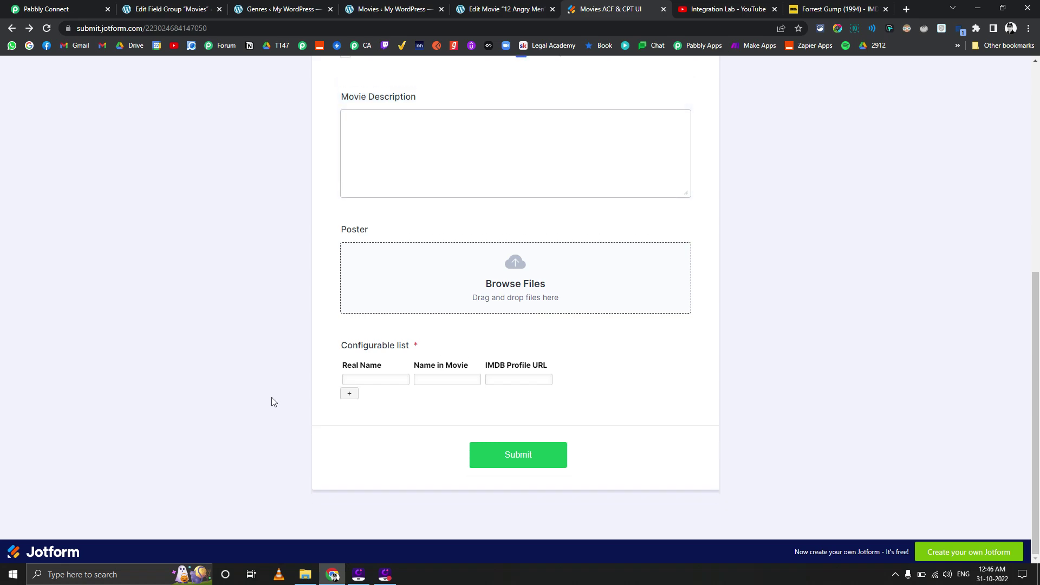
{"action": "scroll", "coordinate": [238, 374], "scroll_direction": "up", "scroll_amount": 4}
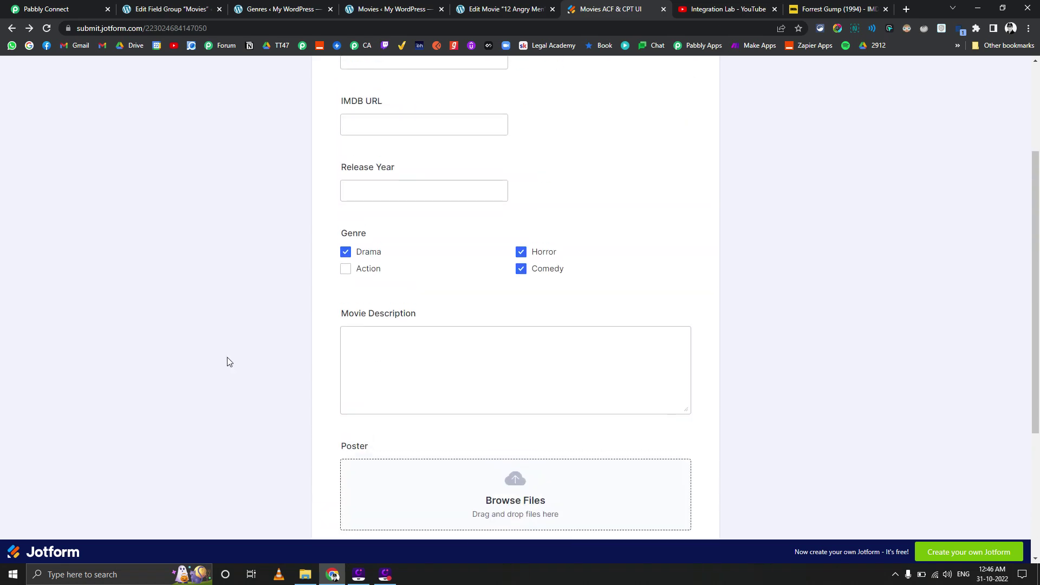
{"action": "left_click", "coordinate": [47, 9]}
{"action": "scroll", "coordinate": [214, 242], "scroll_direction": "down", "scroll_amount": 6}
- Enlarge the Q7 TypeA cast JSON and RawRequest Poster fields to read their full values
{"action": "scroll", "coordinate": [472, 213], "scroll_direction": "up", "scroll_amount": 2}
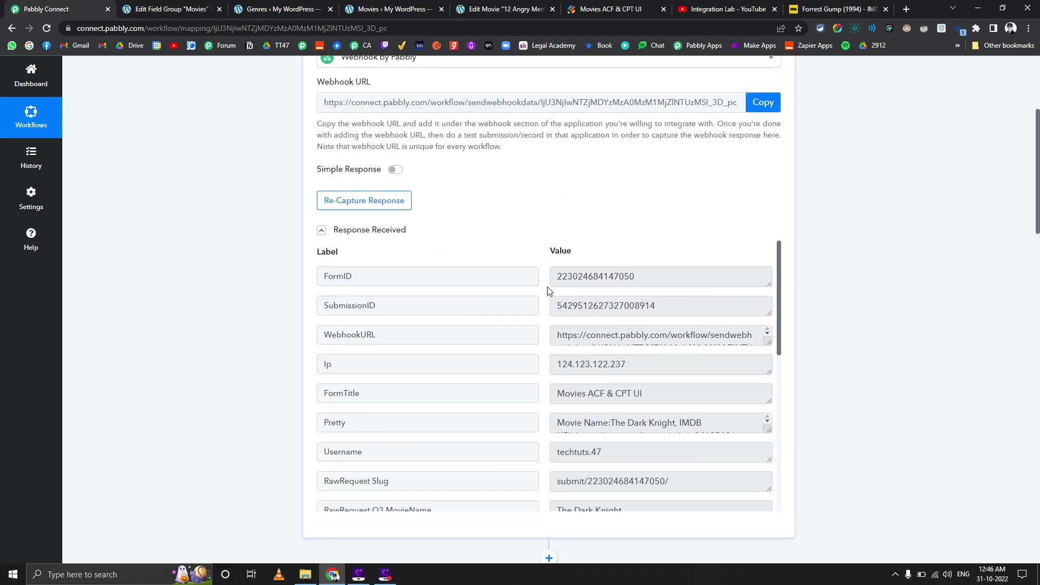
{"action": "scroll", "coordinate": [569, 320], "scroll_direction": "down", "scroll_amount": 6}
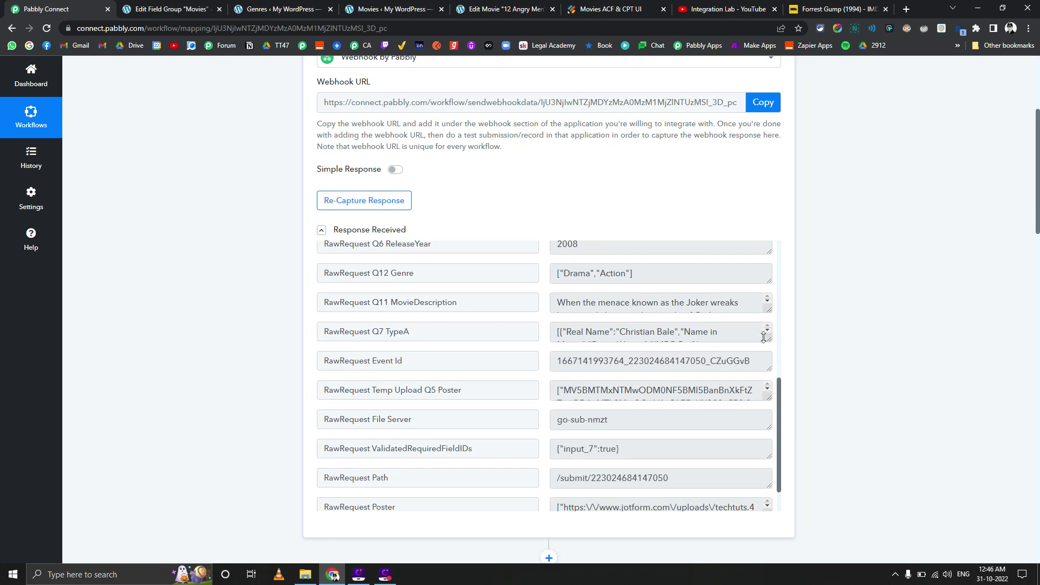
{"action": "left_click_drag", "start_coordinate": [764, 337], "coordinate": [746, 442]}
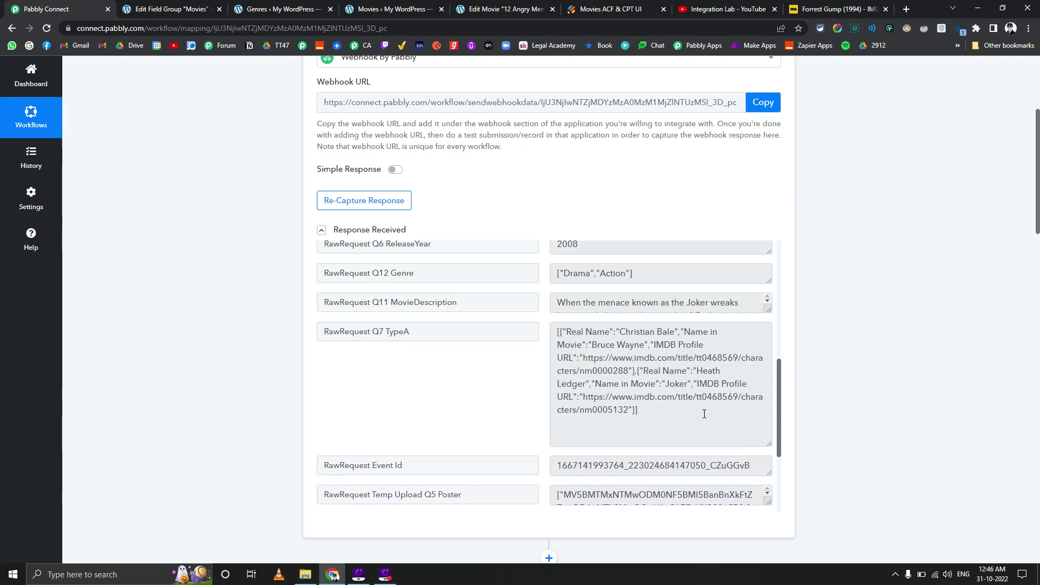
{"action": "left_click_drag", "start_coordinate": [704, 414], "coordinate": [544, 324]}
{"action": "scroll", "coordinate": [111, 374], "scroll_direction": "down", "scroll_amount": 5}
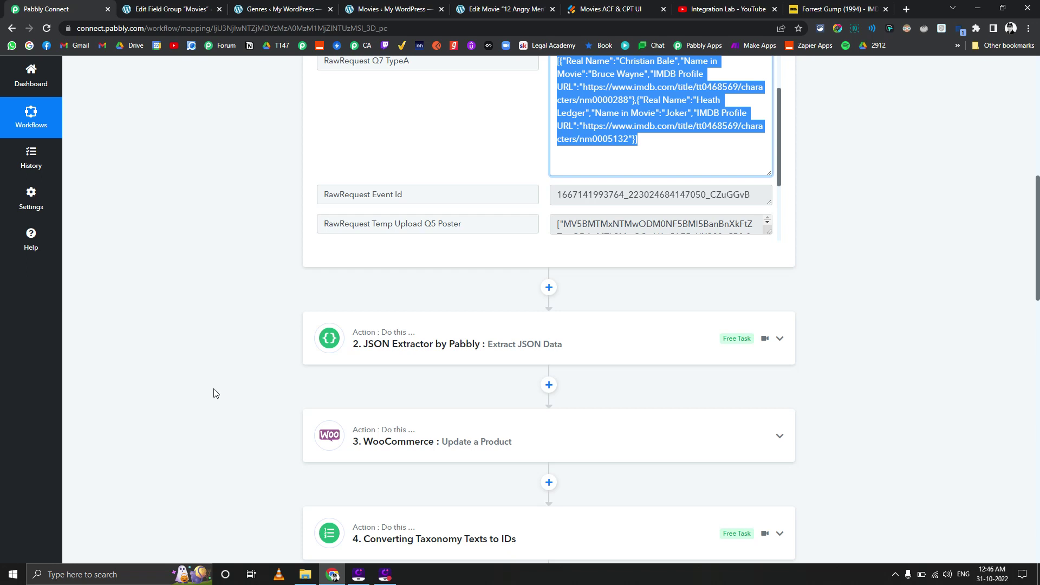
{"action": "scroll", "coordinate": [694, 195], "scroll_direction": "down", "scroll_amount": 3}
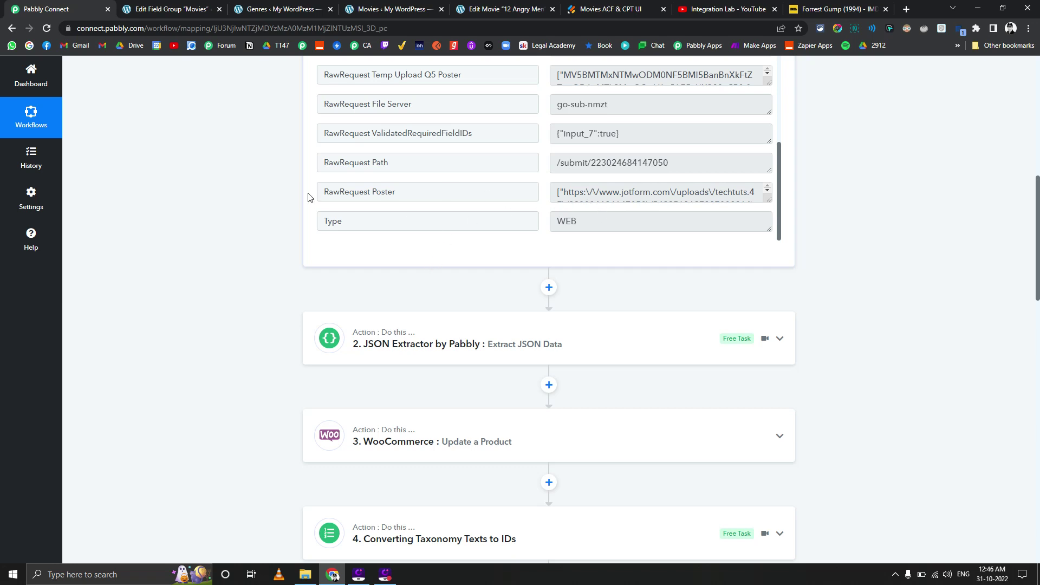
{"action": "scroll", "coordinate": [308, 200], "scroll_direction": "up", "scroll_amount": 4}
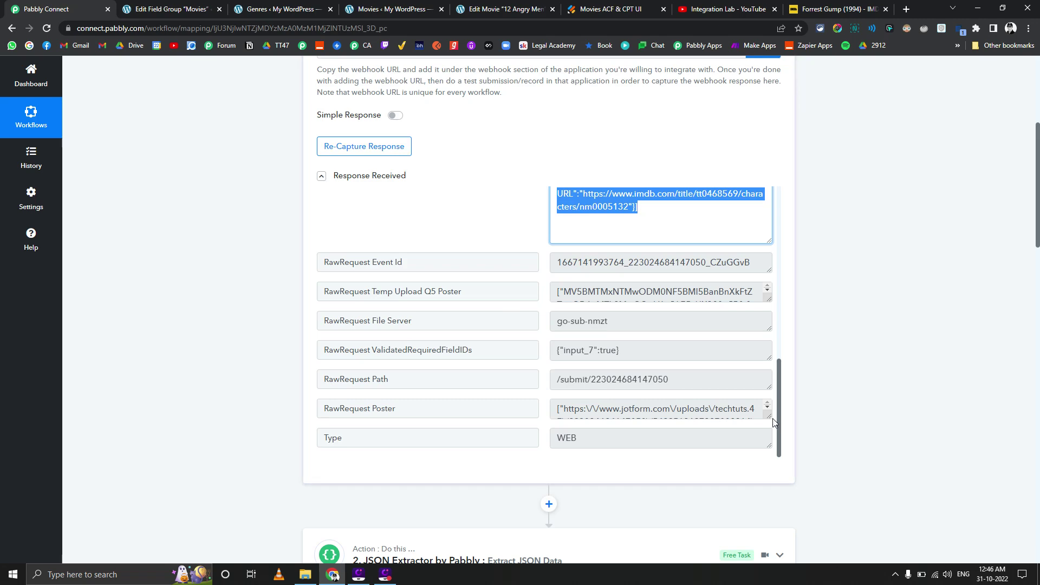
{"action": "left_click_drag", "start_coordinate": [768, 415], "coordinate": [768, 451]}
{"action": "scroll", "coordinate": [341, 403], "scroll_direction": "down", "scroll_amount": 5}
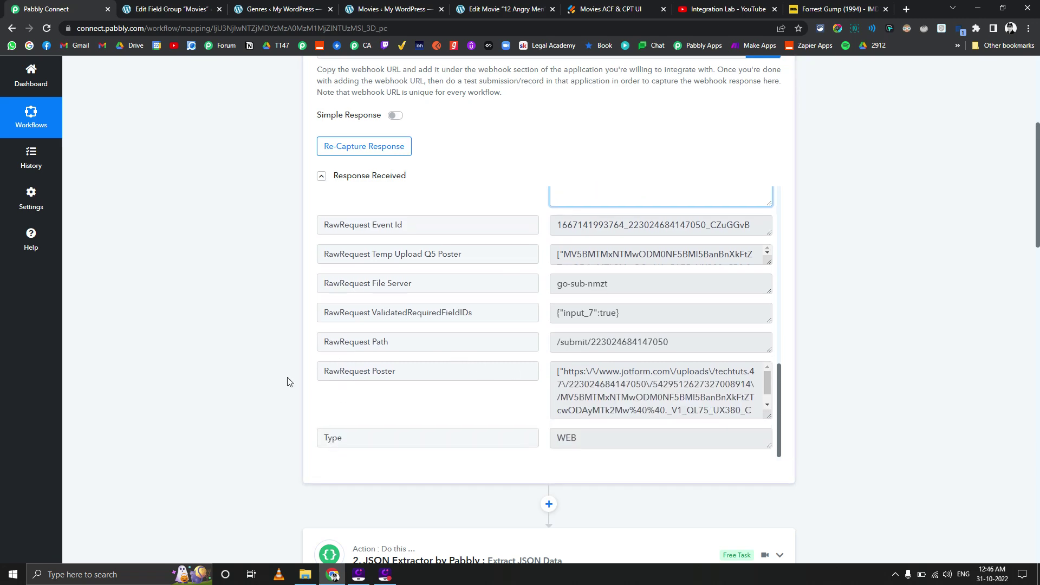
- Expand the JSON Extractor step's test response and check the extracted poster URL in Data All
{"action": "left_click", "coordinate": [314, 399]}
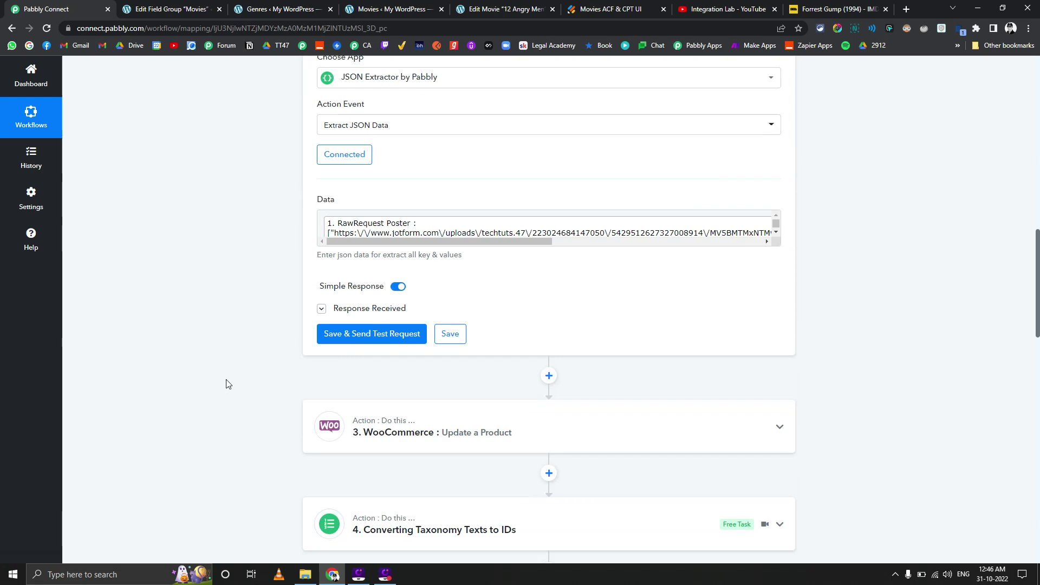
{"action": "scroll", "coordinate": [226, 384], "scroll_direction": "up", "scroll_amount": 2}
{"action": "scroll", "coordinate": [248, 332], "scroll_direction": "down", "scroll_amount": 1}
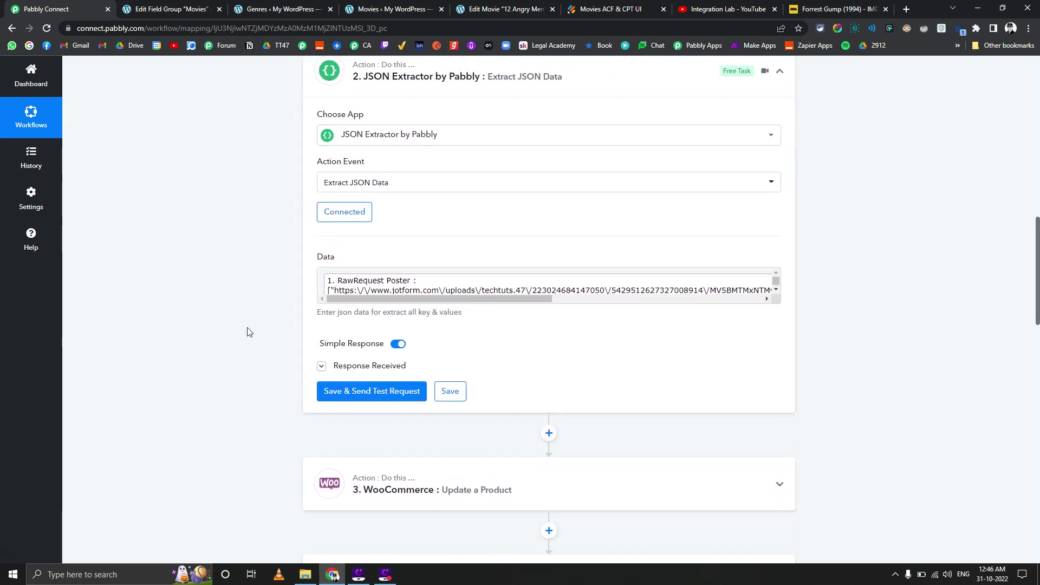
{"action": "scroll", "coordinate": [248, 332], "scroll_direction": "down", "scroll_amount": 1}
{"action": "left_click", "coordinate": [362, 314]}
{"action": "scroll", "coordinate": [206, 320], "scroll_direction": "down", "scroll_amount": 3}
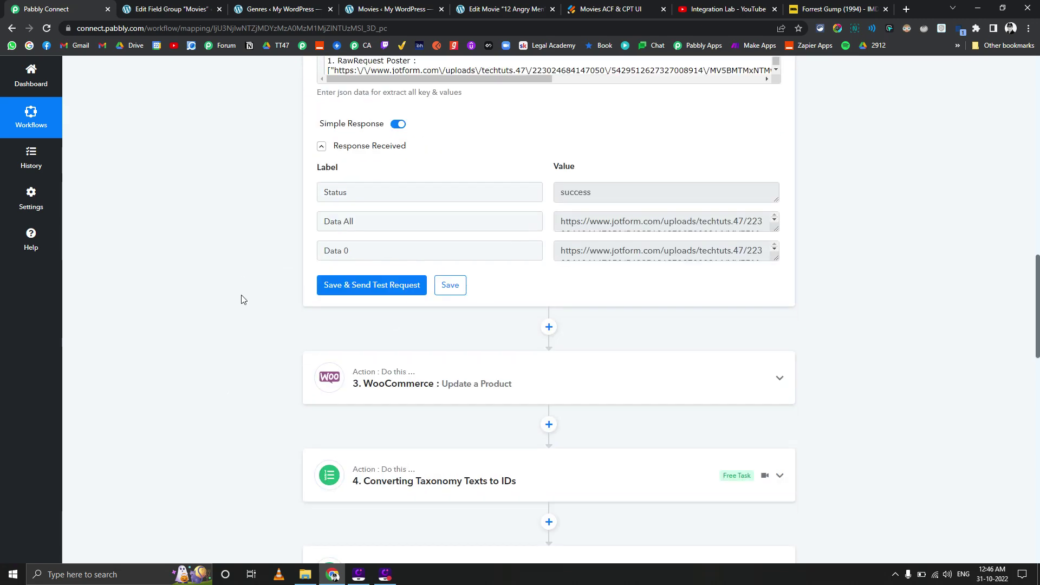
{"action": "scroll", "coordinate": [280, 290], "scroll_direction": "up", "scroll_amount": 2}
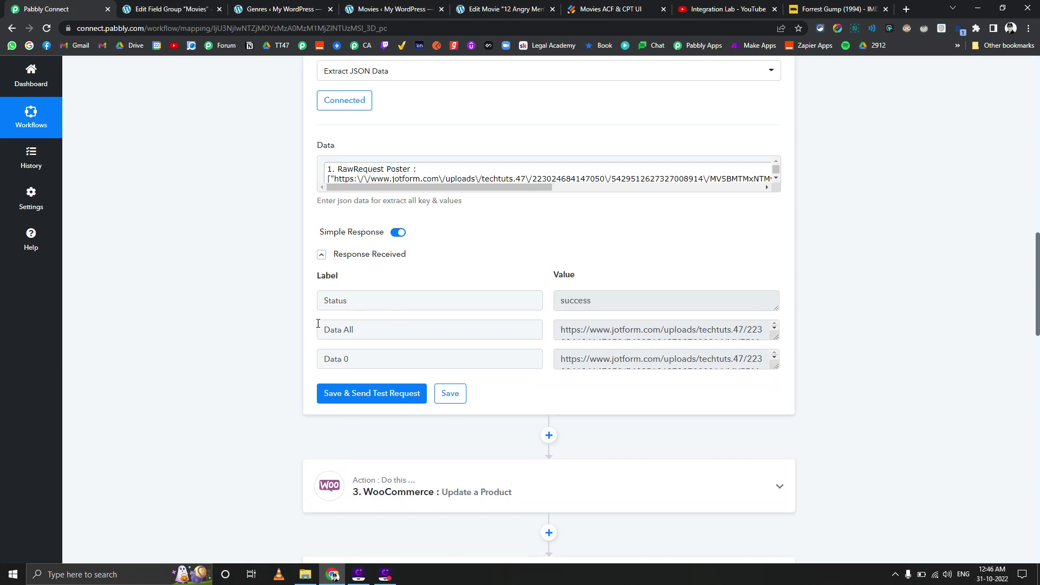
{"action": "left_click_drag", "start_coordinate": [556, 328], "coordinate": [781, 338]}
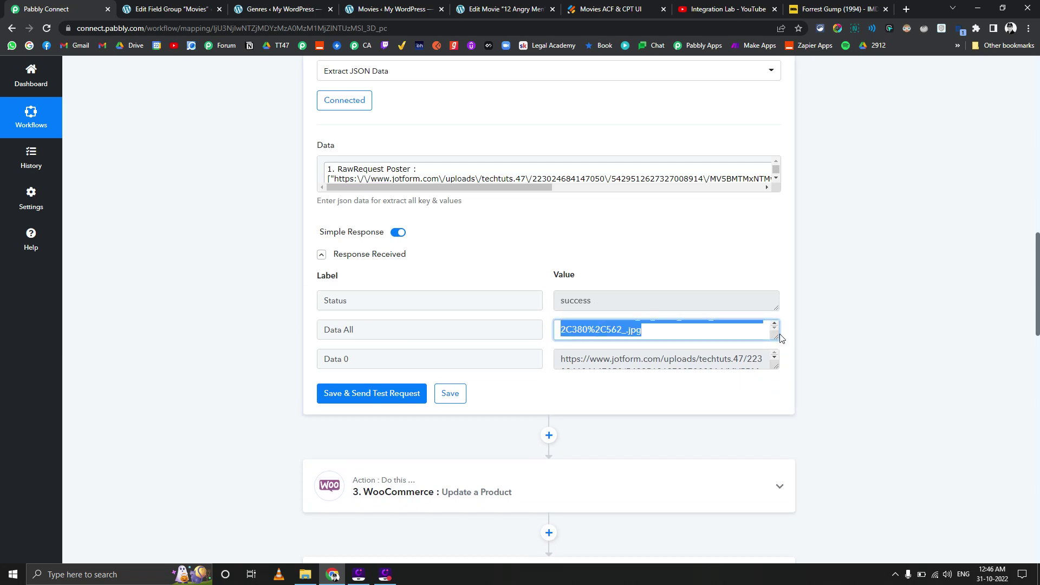
{"action": "left_click", "coordinate": [236, 362]}
{"action": "scroll", "coordinate": [238, 355], "scroll_direction": "down", "scroll_amount": 3}
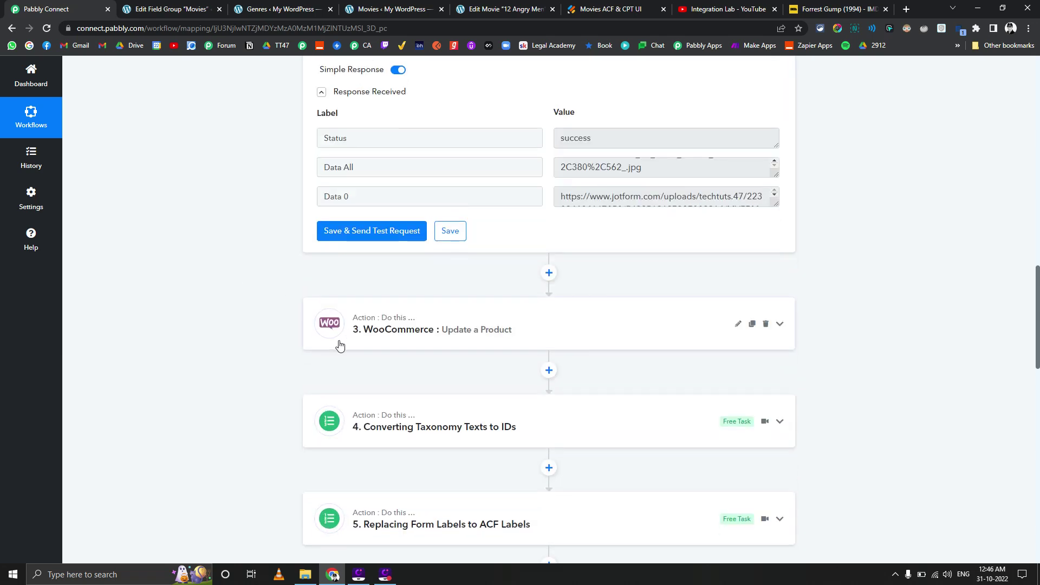
- Review the WooCommerce Update a Product response and locate the poster image ID 346
{"action": "left_click", "coordinate": [399, 339]}
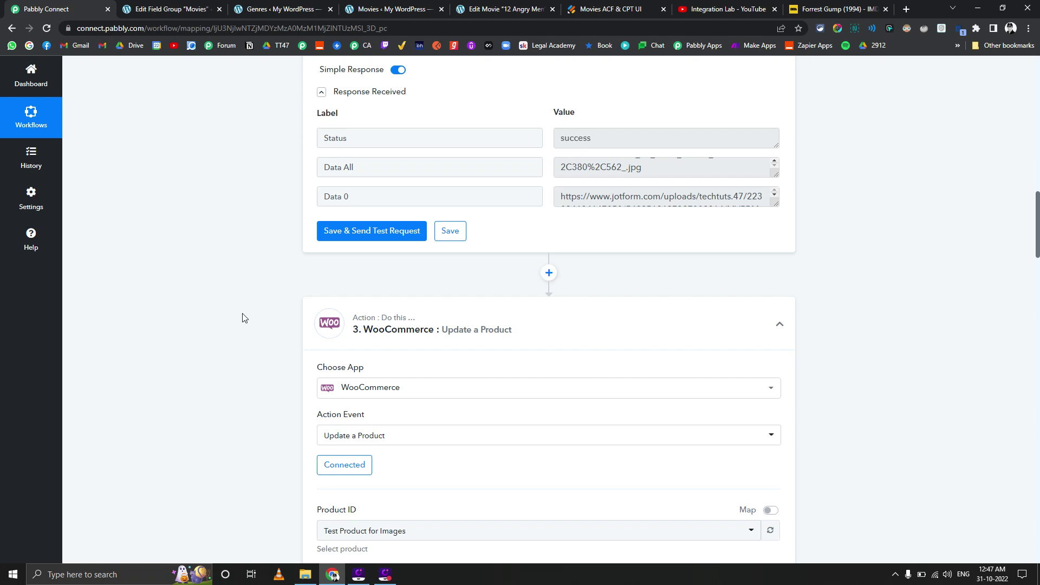
{"action": "scroll", "coordinate": [223, 307], "scroll_direction": "down", "scroll_amount": 2}
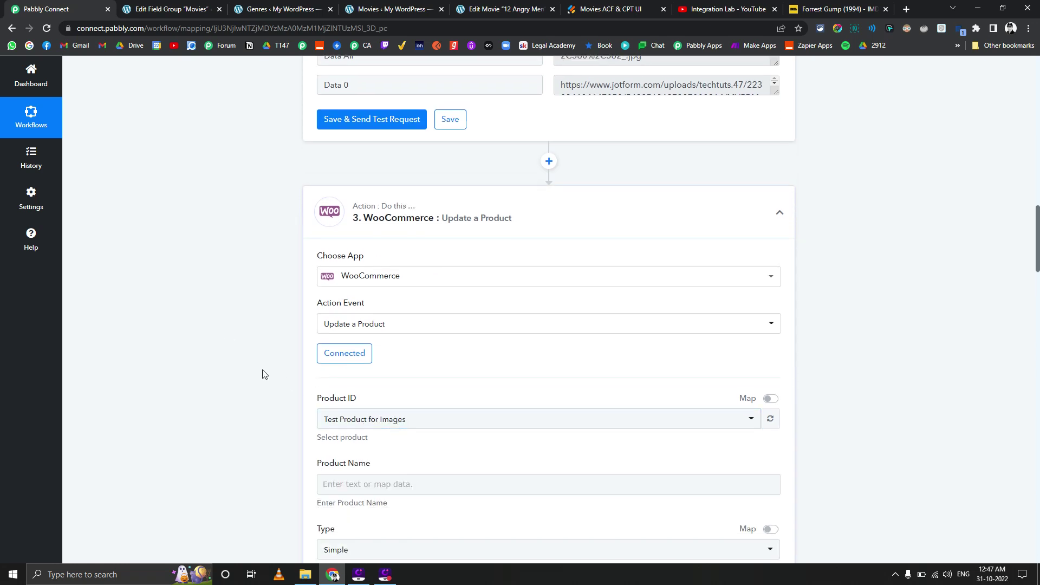
{"action": "scroll", "coordinate": [255, 348], "scroll_direction": "down", "scroll_amount": 3}
{"action": "scroll", "coordinate": [390, 285], "scroll_direction": "down", "scroll_amount": 1}
{"action": "scroll", "coordinate": [339, 335], "scroll_direction": "down", "scroll_amount": 9}
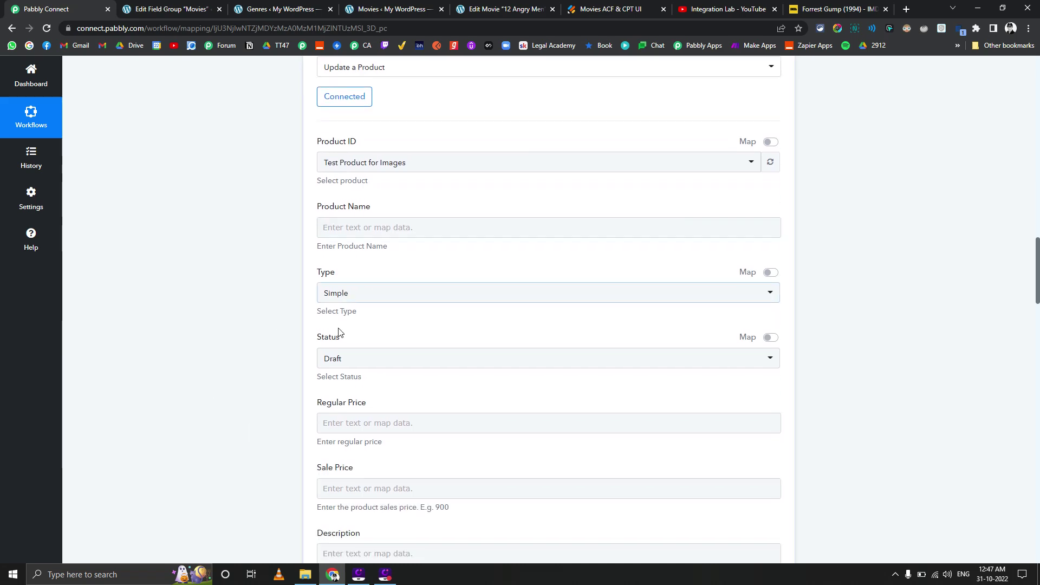
{"action": "scroll", "coordinate": [265, 318], "scroll_direction": "down", "scroll_amount": 10}
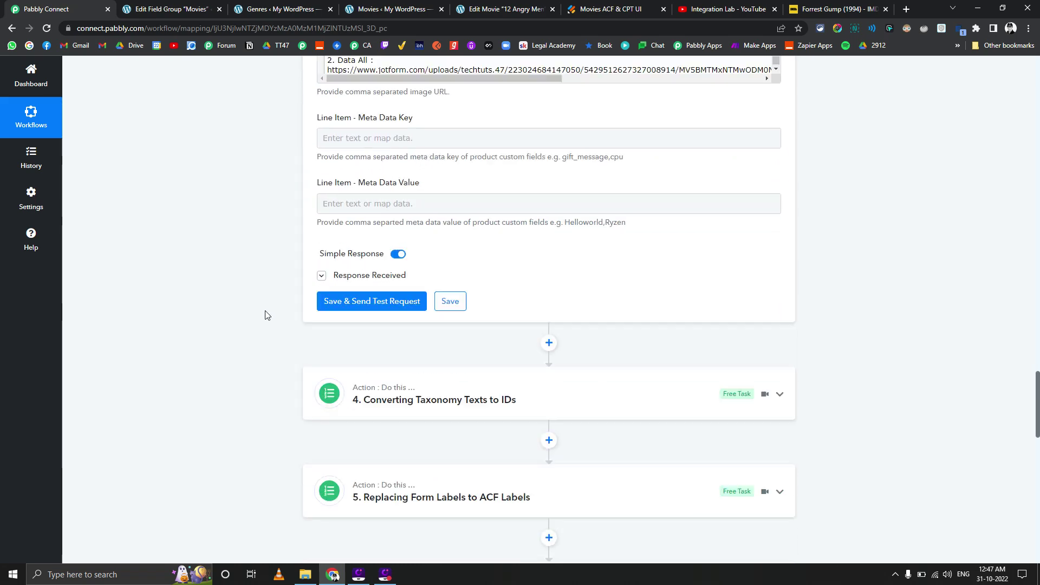
{"action": "left_click", "coordinate": [322, 323]}
{"action": "scroll", "coordinate": [562, 339], "scroll_direction": "down", "scroll_amount": 1}
{"action": "scroll", "coordinate": [624, 332], "scroll_direction": "down", "scroll_amount": 20}
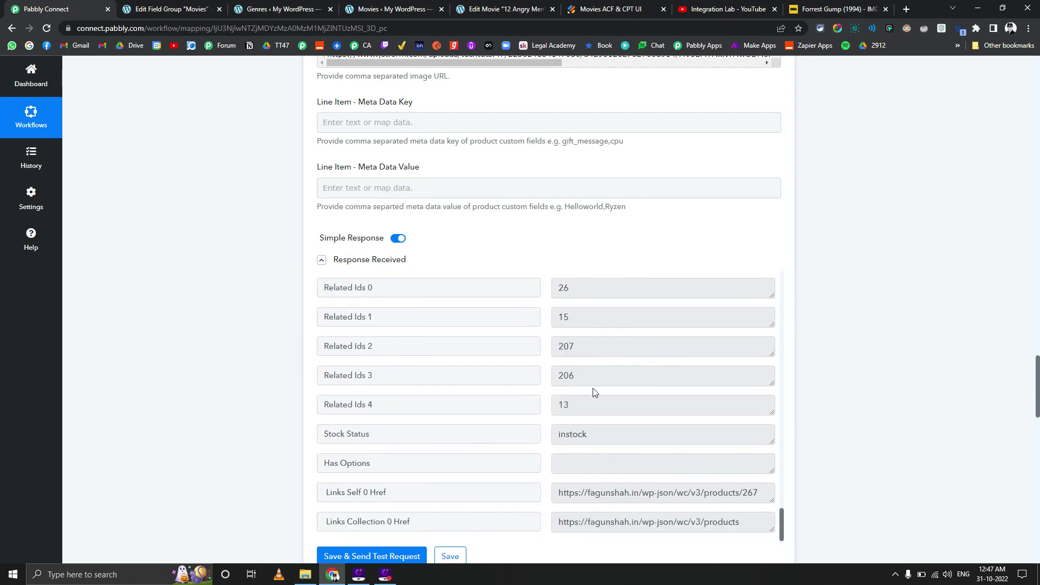
{"action": "scroll", "coordinate": [594, 392], "scroll_direction": "up", "scroll_amount": 2}
{"action": "scroll", "coordinate": [495, 437], "scroll_direction": "down", "scroll_amount": 3}
{"action": "scroll", "coordinate": [565, 402], "scroll_direction": "up", "scroll_amount": 9}
{"action": "scroll", "coordinate": [577, 395], "scroll_direction": "up", "scroll_amount": 18}
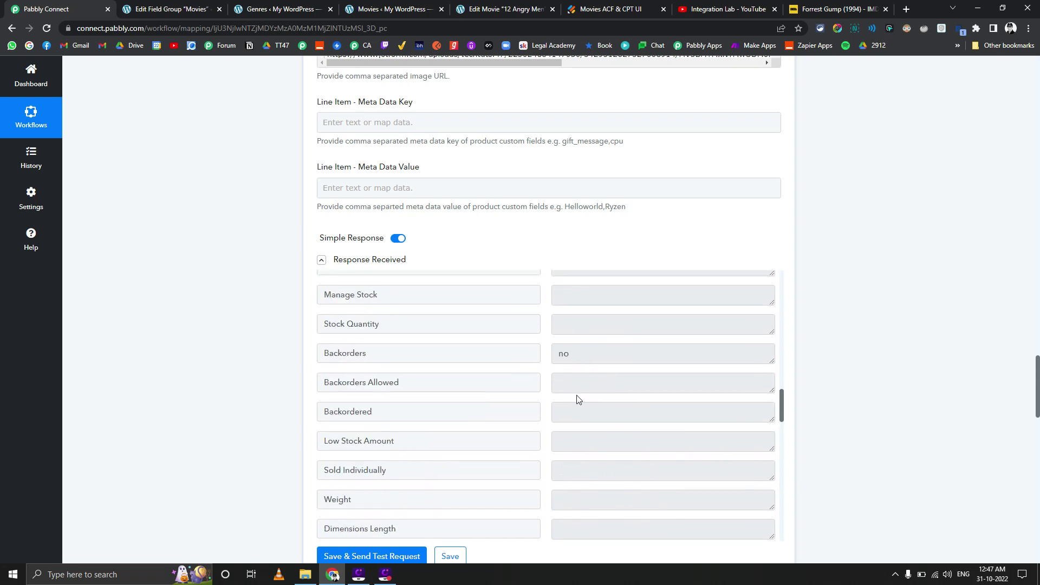
{"action": "scroll", "coordinate": [577, 396], "scroll_direction": "up", "scroll_amount": 4}
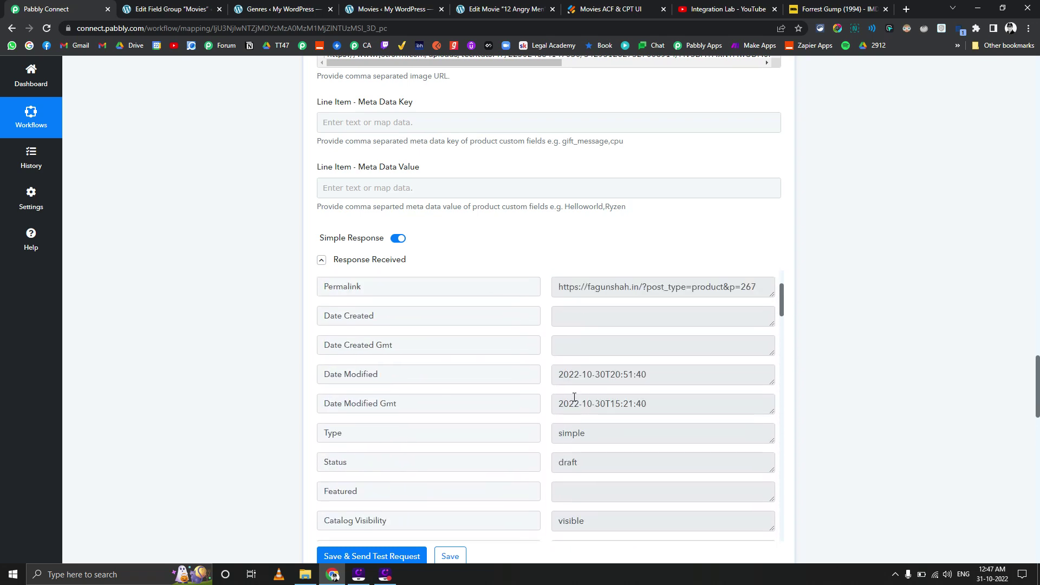
{"action": "scroll", "coordinate": [571, 388], "scroll_direction": "down", "scroll_amount": 18}
{"action": "scroll", "coordinate": [571, 388], "scroll_direction": "down", "scroll_amount": 10}
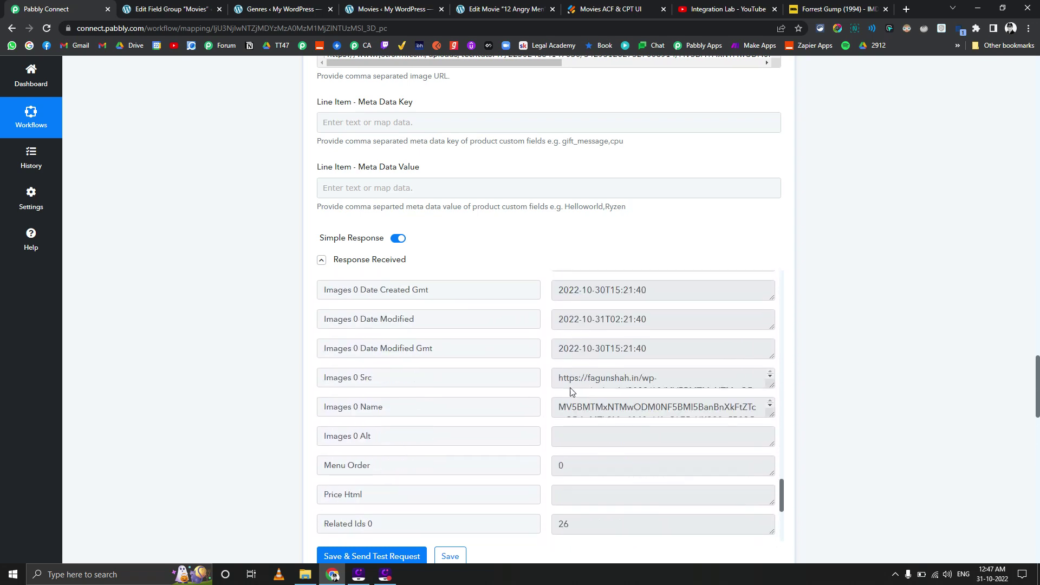
{"action": "scroll", "coordinate": [571, 386], "scroll_direction": "up", "scroll_amount": 3}
{"action": "left_click_drag", "start_coordinate": [571, 374], "coordinate": [522, 373]}
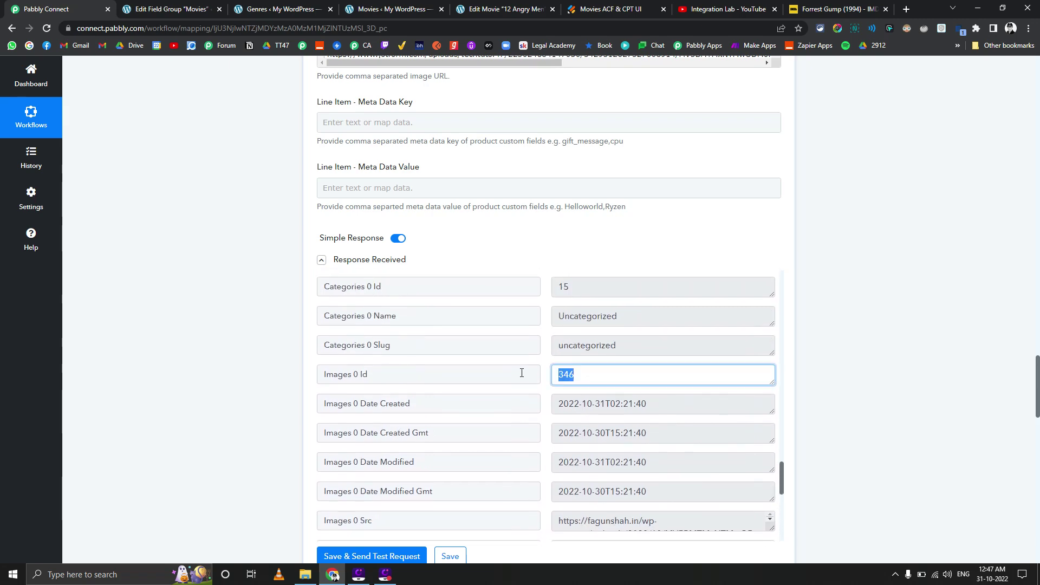
{"action": "scroll", "coordinate": [46, 342], "scroll_direction": "down", "scroll_amount": 5}
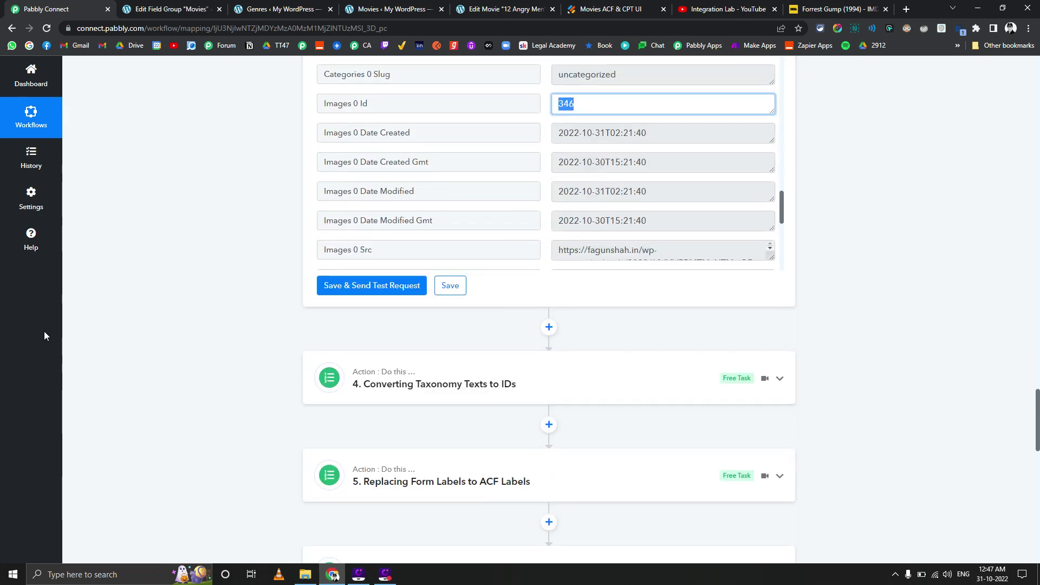
- View the Converting Taxonomy Texts to IDs SUBSTITUTE formula, then the WordPress Genres list
{"action": "left_click", "coordinate": [341, 384]}
{"action": "scroll", "coordinate": [207, 358], "scroll_direction": "down", "scroll_amount": 4}
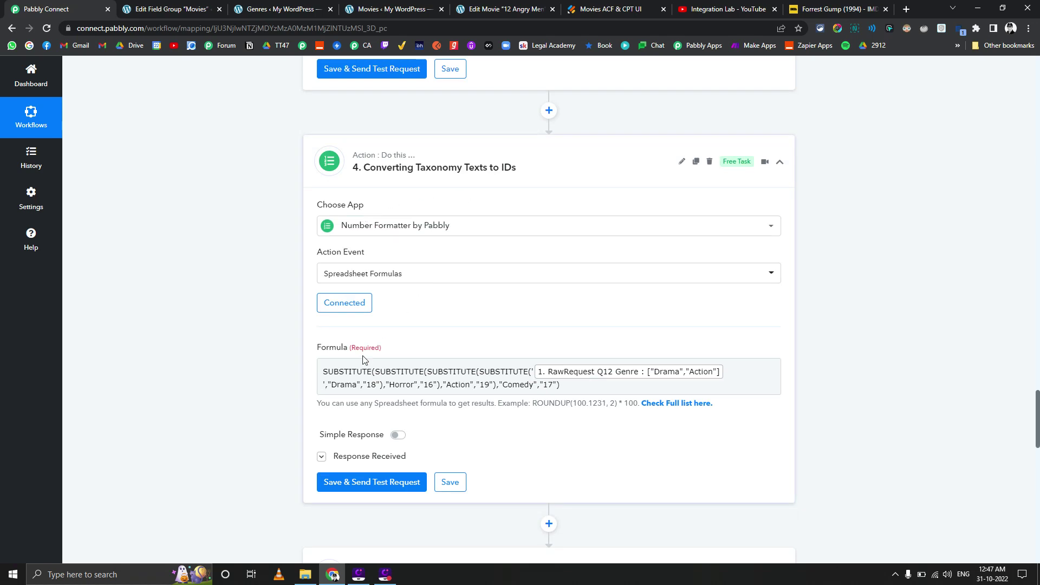
{"action": "left_click", "coordinate": [350, 371]}
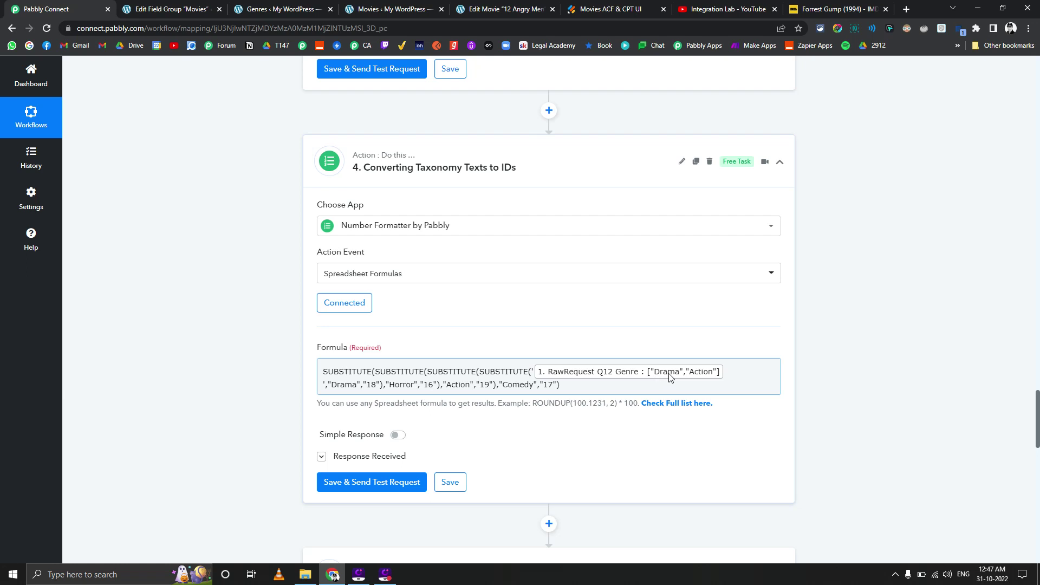
{"action": "left_click", "coordinate": [318, 9]}
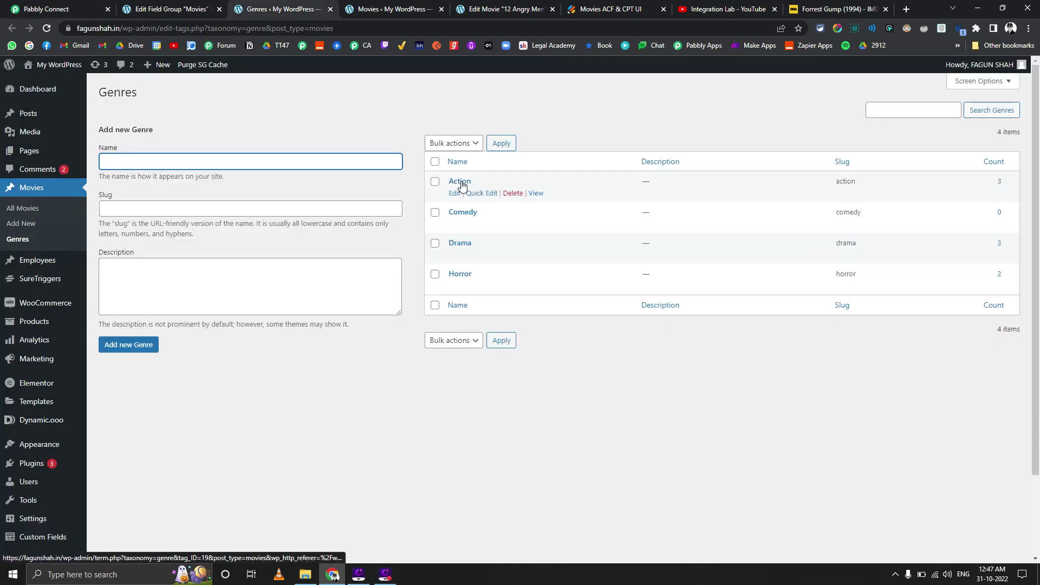
- Confirm the Action genre's tag_ID is 19 in WordPress, then go back to Pabbly Connect
{"action": "left_click", "coordinate": [455, 194]}
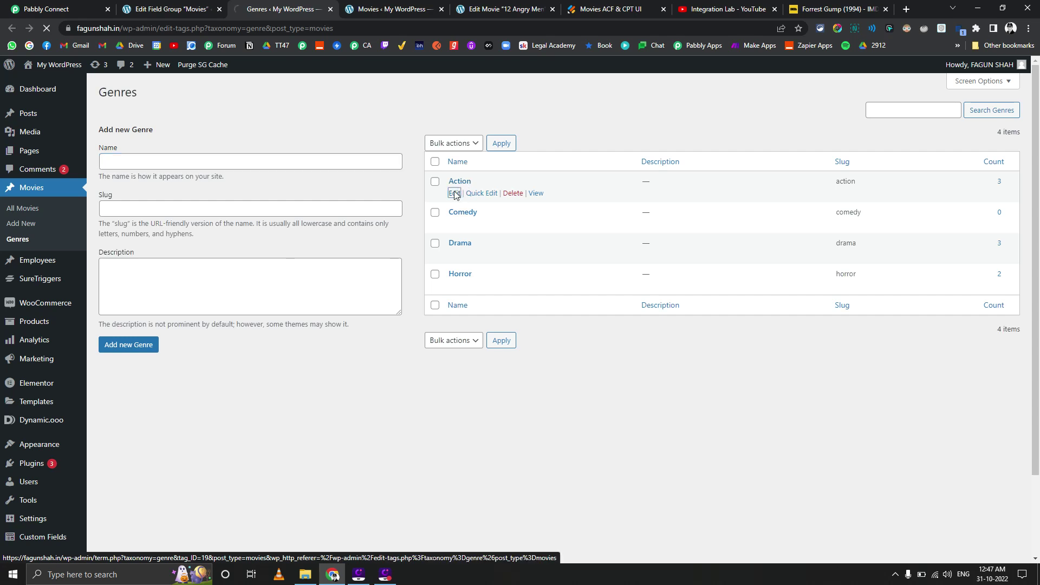
{"action": "left_click", "coordinate": [288, 28]}
{"action": "left_click", "coordinate": [309, 28]}
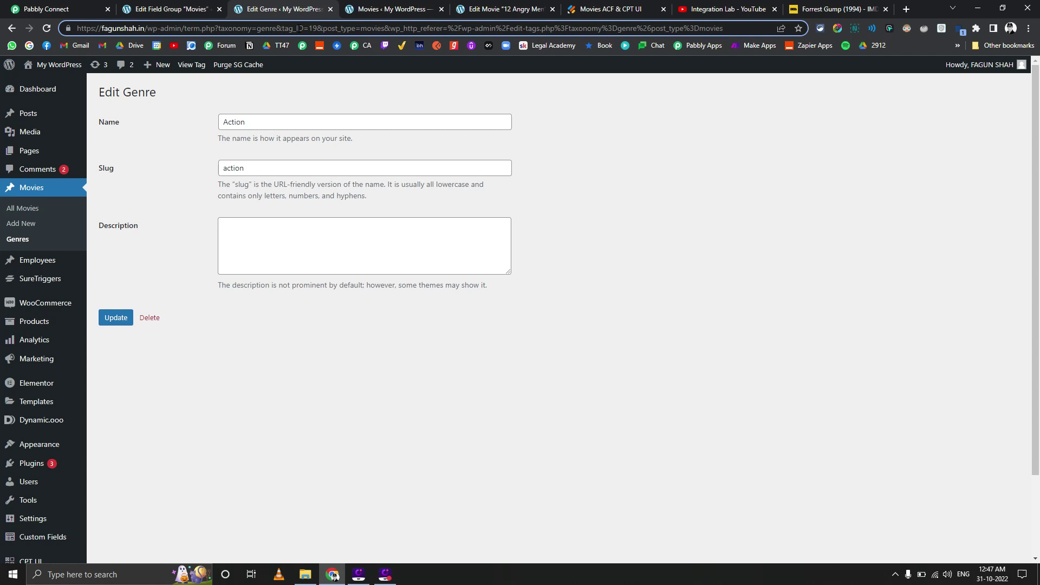
{"action": "left_click_drag", "start_coordinate": [309, 28], "coordinate": [313, 29]}
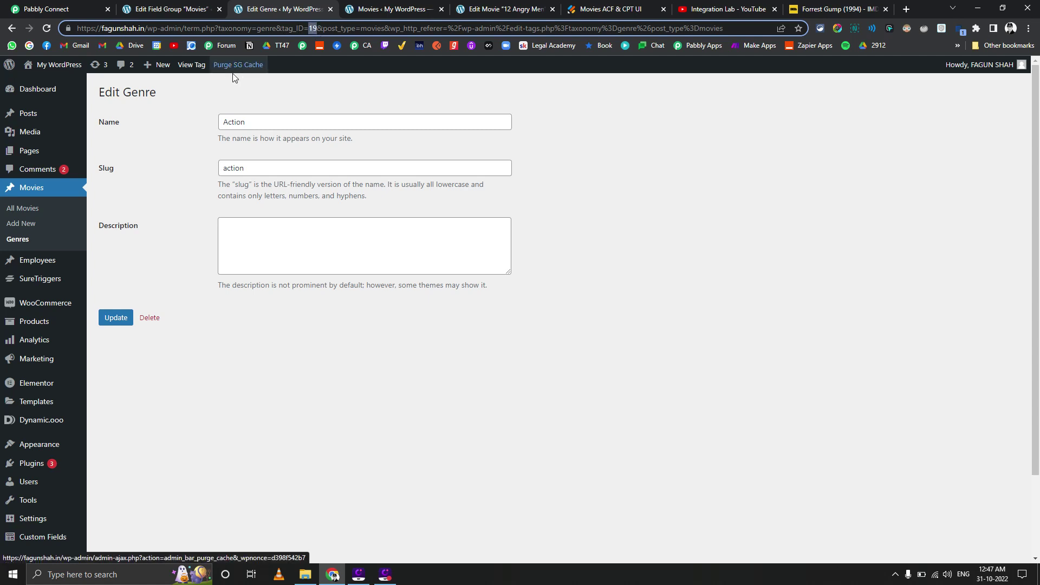
{"action": "left_click", "coordinate": [12, 28]}
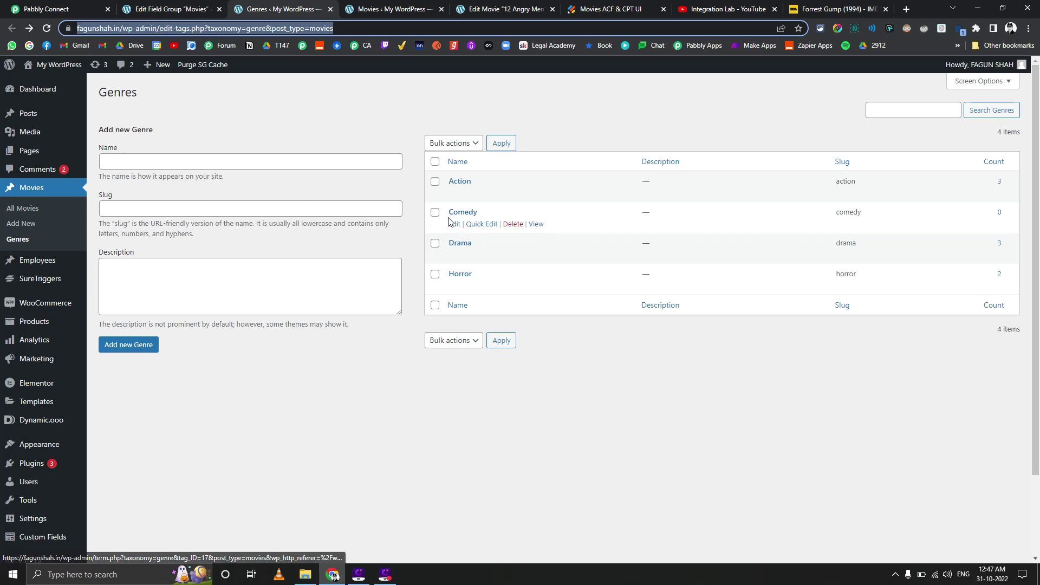
{"action": "left_click", "coordinate": [73, 7]}
- Check the taxonomy step's test response, whose Result is ["18","19"]
{"action": "left_click", "coordinate": [695, 386]}
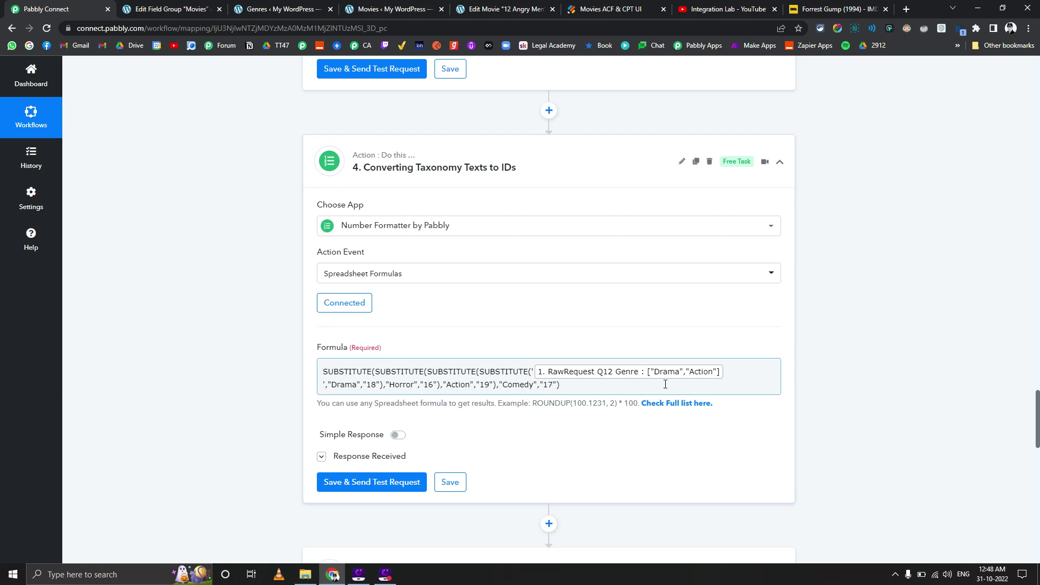
{"action": "left_click", "coordinate": [232, 360]}
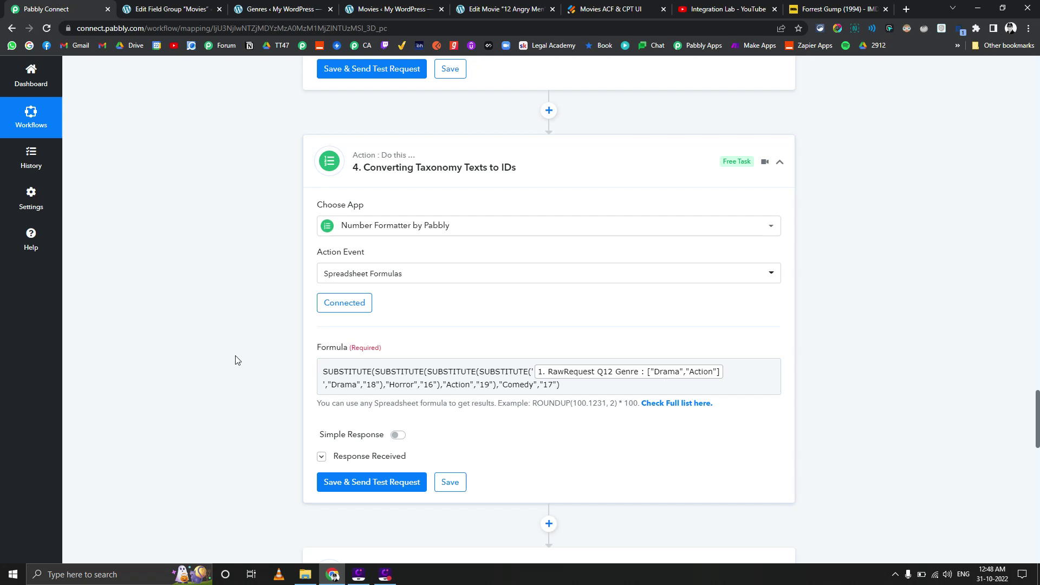
{"action": "scroll", "coordinate": [209, 357], "scroll_direction": "down", "scroll_amount": 1}
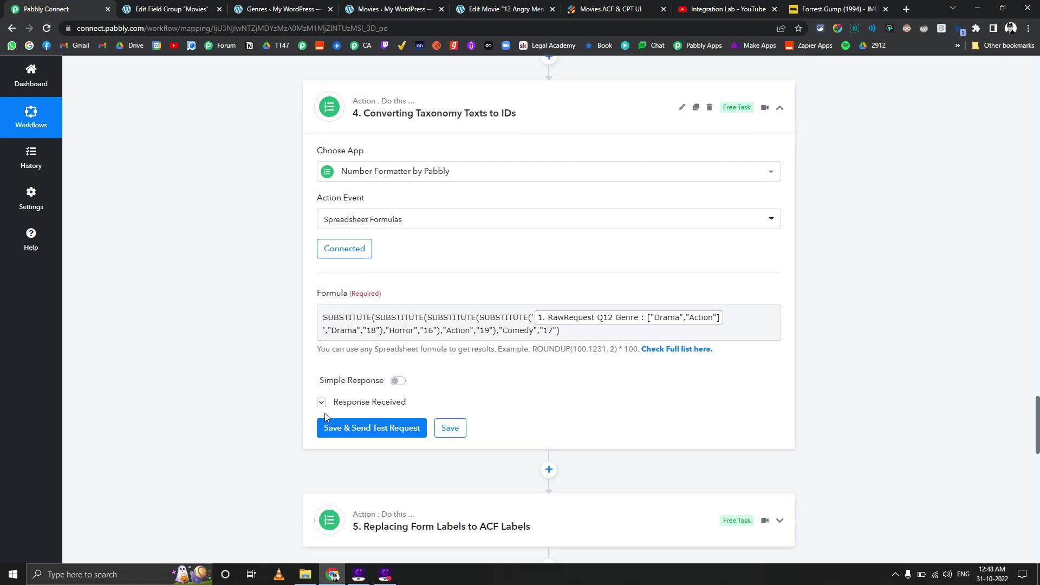
{"action": "left_click", "coordinate": [347, 406]}
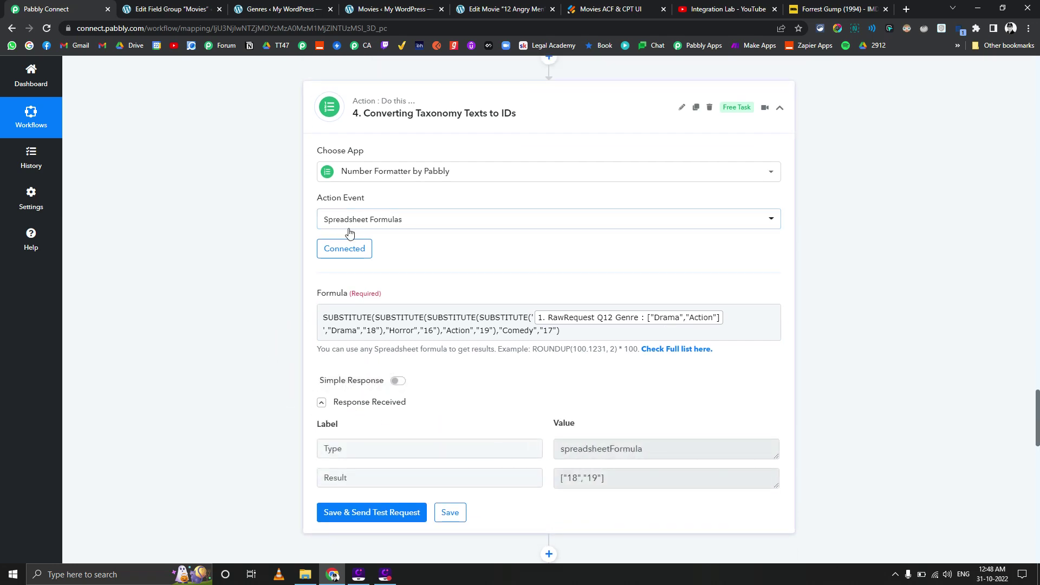
{"action": "scroll", "coordinate": [246, 361], "scroll_direction": "down", "scroll_amount": 2}
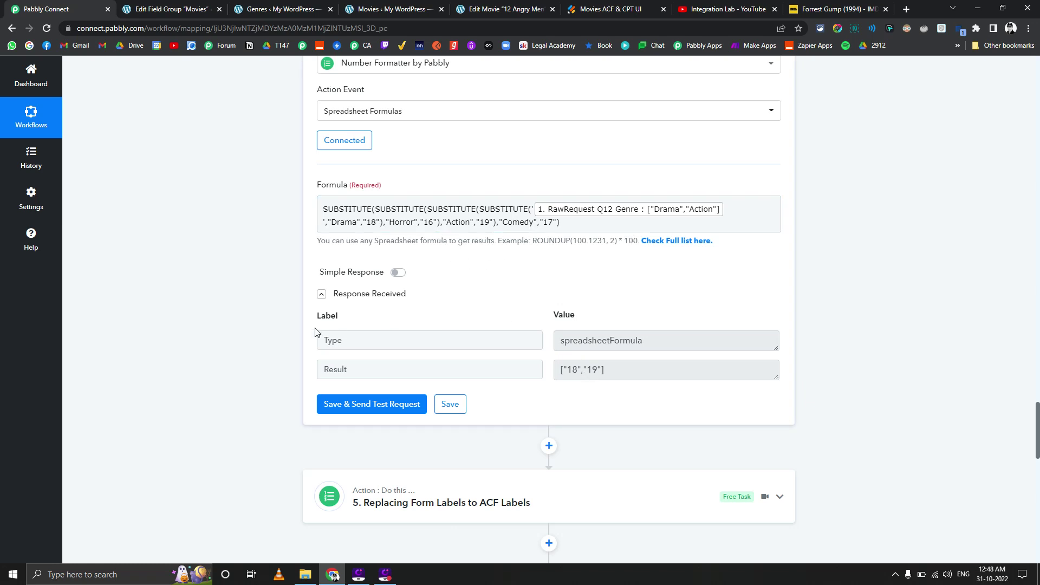
{"action": "scroll", "coordinate": [316, 332], "scroll_direction": "down", "scroll_amount": 2}
{"action": "triple_click", "coordinate": [565, 262]}
- Expand the Replacing Form Labels to ACF Labels step and inspect its name_in_movie substitution
{"action": "scroll", "coordinate": [191, 332], "scroll_direction": "down", "scroll_amount": 3}
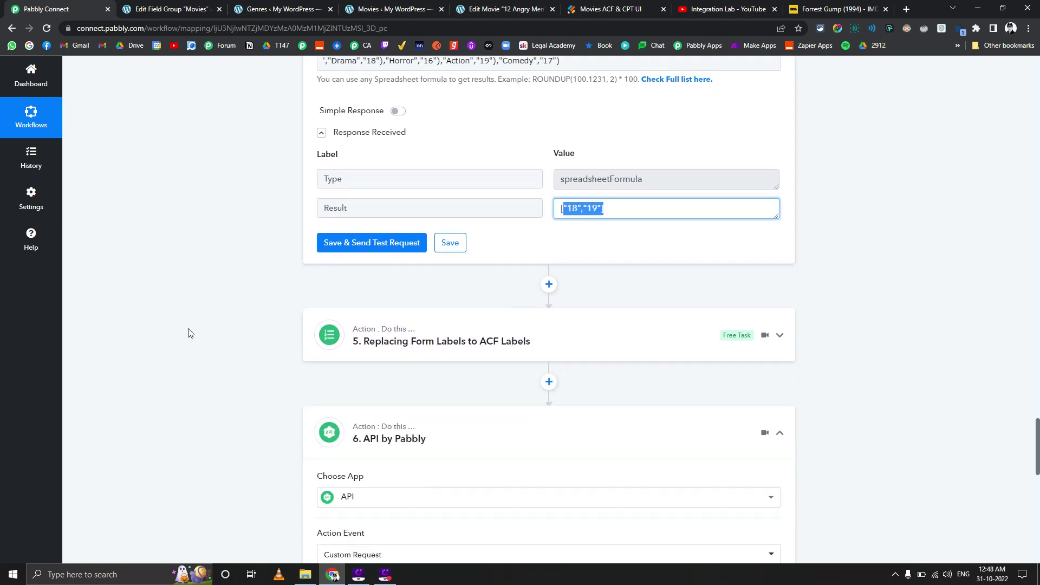
{"action": "left_click", "coordinate": [398, 233]}
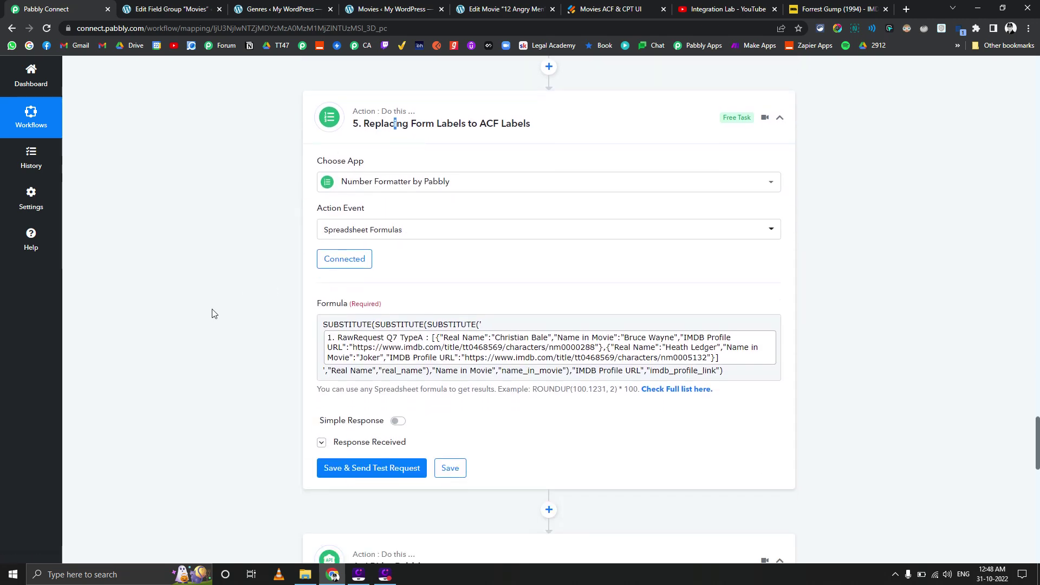
{"action": "scroll", "coordinate": [209, 311], "scroll_direction": "up", "scroll_amount": 14}
{"action": "scroll", "coordinate": [203, 314], "scroll_direction": "down", "scroll_amount": 14}
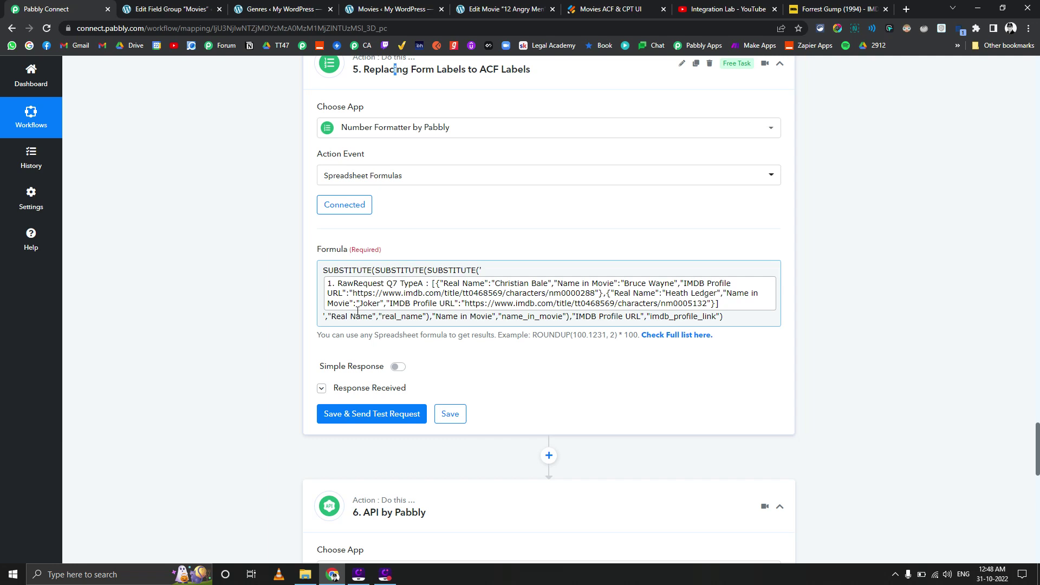
{"action": "scroll", "coordinate": [352, 325], "scroll_direction": "down", "scroll_amount": 2}
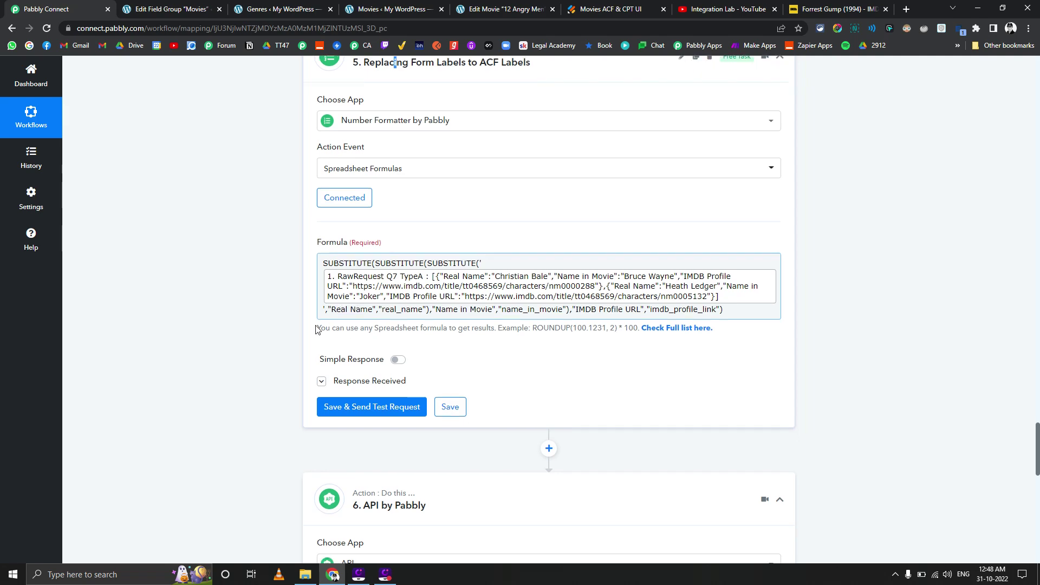
{"action": "scroll", "coordinate": [325, 347], "scroll_direction": "up", "scroll_amount": 1}
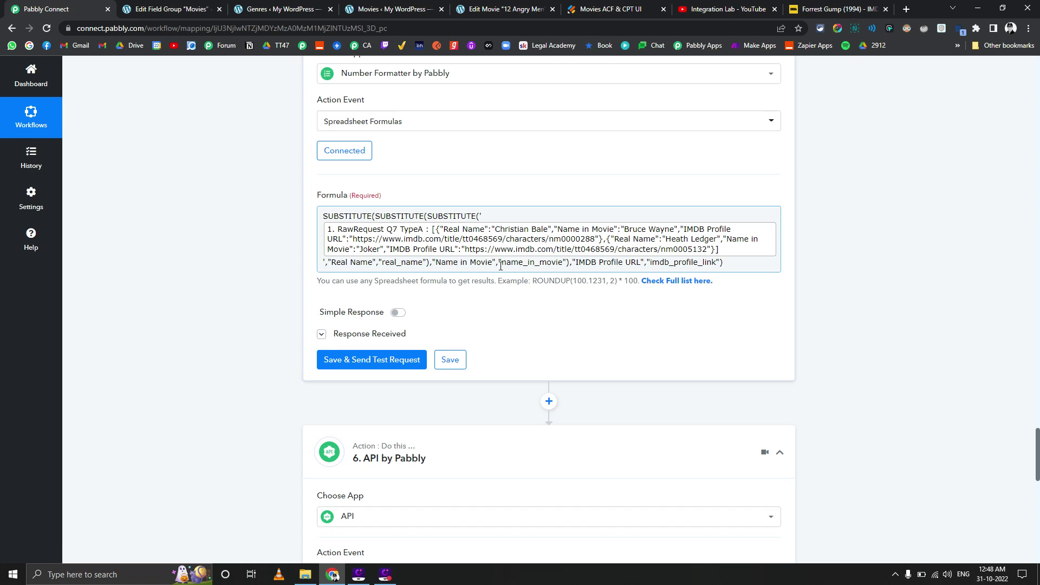
{"action": "left_click_drag", "start_coordinate": [501, 263], "coordinate": [564, 263]}
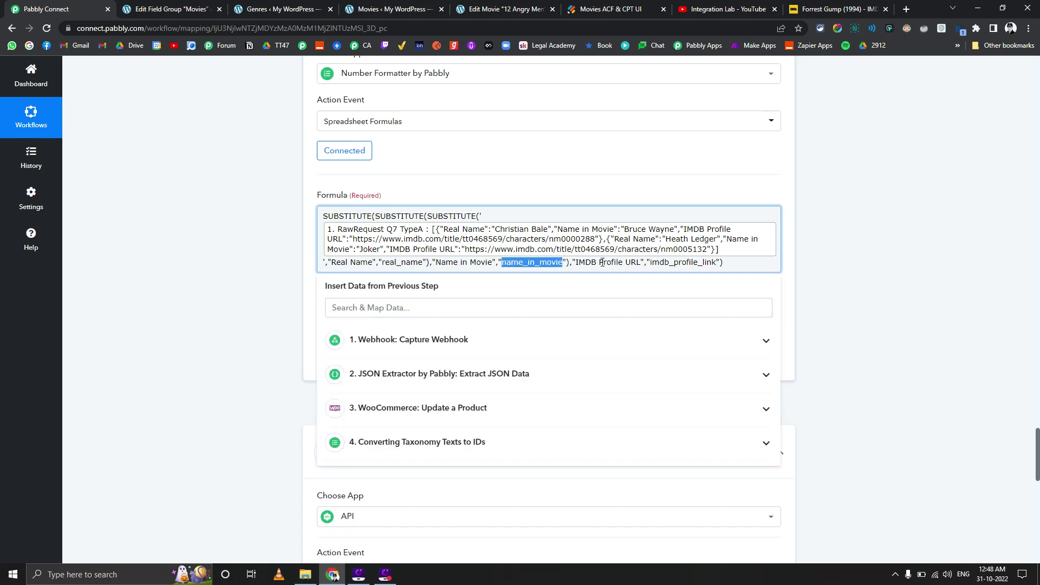
- Dismiss the data insertion list and scroll to the API by Pabbly step's request data
{"action": "left_click", "coordinate": [297, 282]}
{"action": "scroll", "coordinate": [277, 276], "scroll_direction": "down", "scroll_amount": 5}
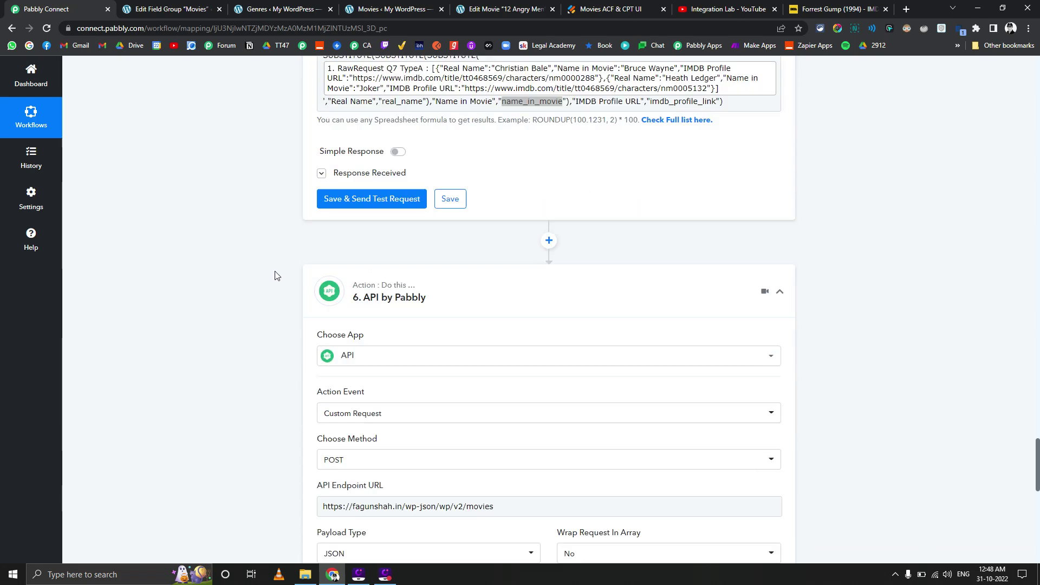
{"action": "scroll", "coordinate": [272, 278], "scroll_direction": "down", "scroll_amount": 3}
{"action": "scroll", "coordinate": [255, 281], "scroll_direction": "up", "scroll_amount": 2}
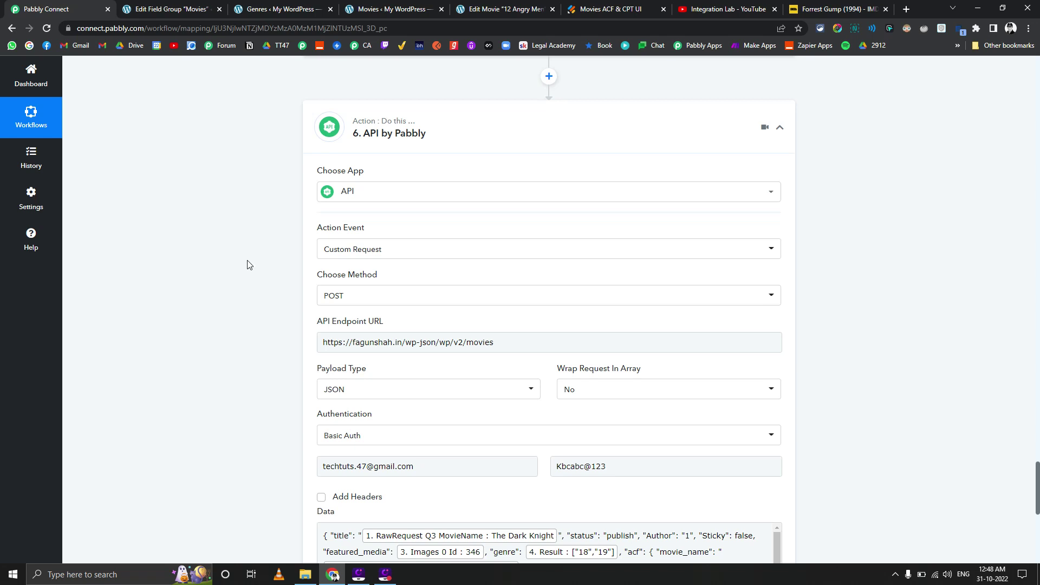
{"action": "scroll", "coordinate": [227, 360], "scroll_direction": "down", "scroll_amount": 1}
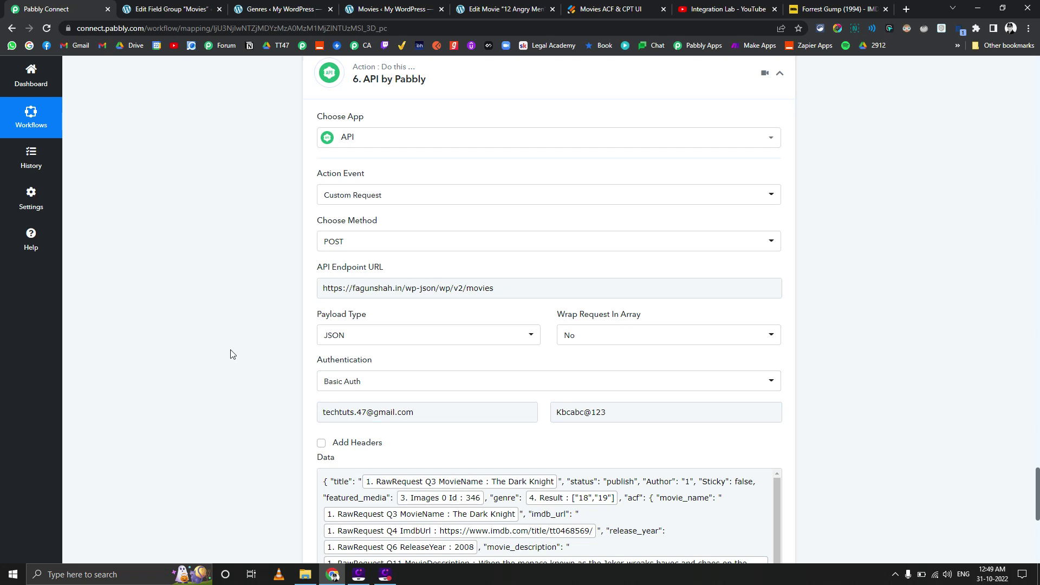
{"action": "scroll", "coordinate": [248, 356], "scroll_direction": "down", "scroll_amount": 4}
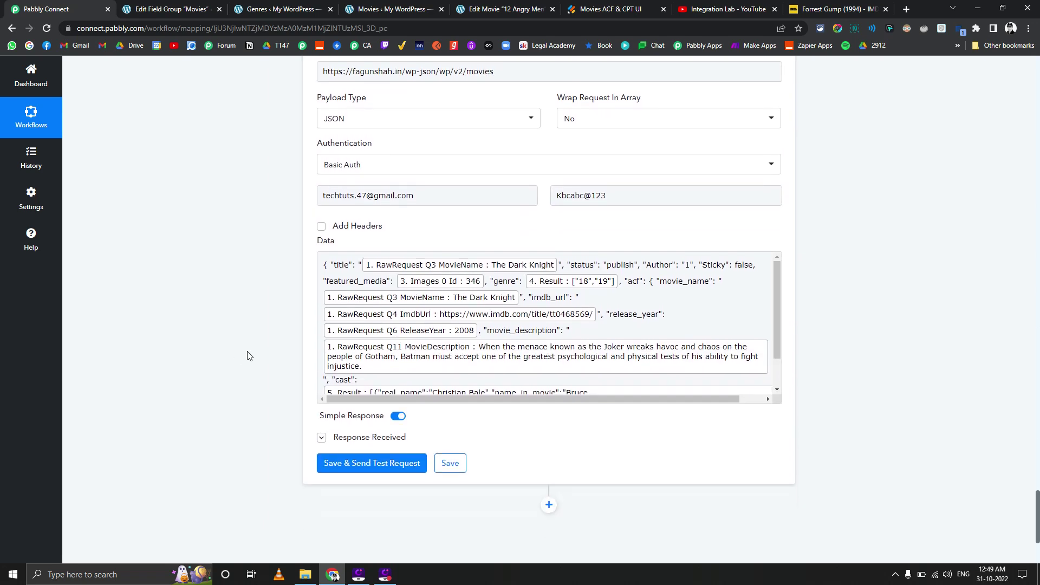
{"action": "scroll", "coordinate": [490, 361], "scroll_direction": "down", "scroll_amount": 2}
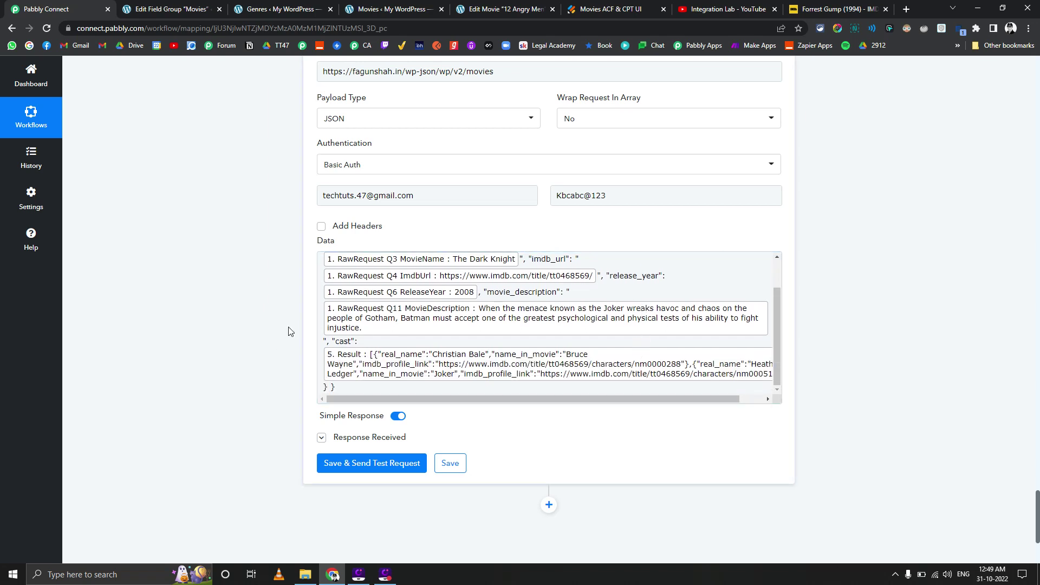
{"action": "scroll", "coordinate": [251, 330], "scroll_direction": "up", "scroll_amount": 2}
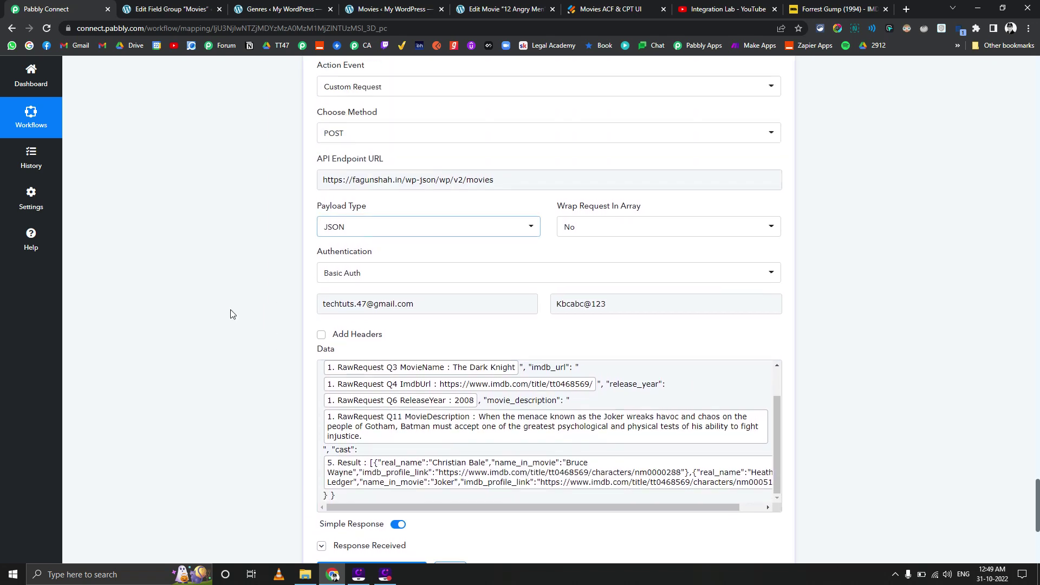
{"action": "scroll", "coordinate": [256, 316], "scroll_direction": "down", "scroll_amount": 2}
{"action": "scroll", "coordinate": [505, 329], "scroll_direction": "up", "scroll_amount": 3}
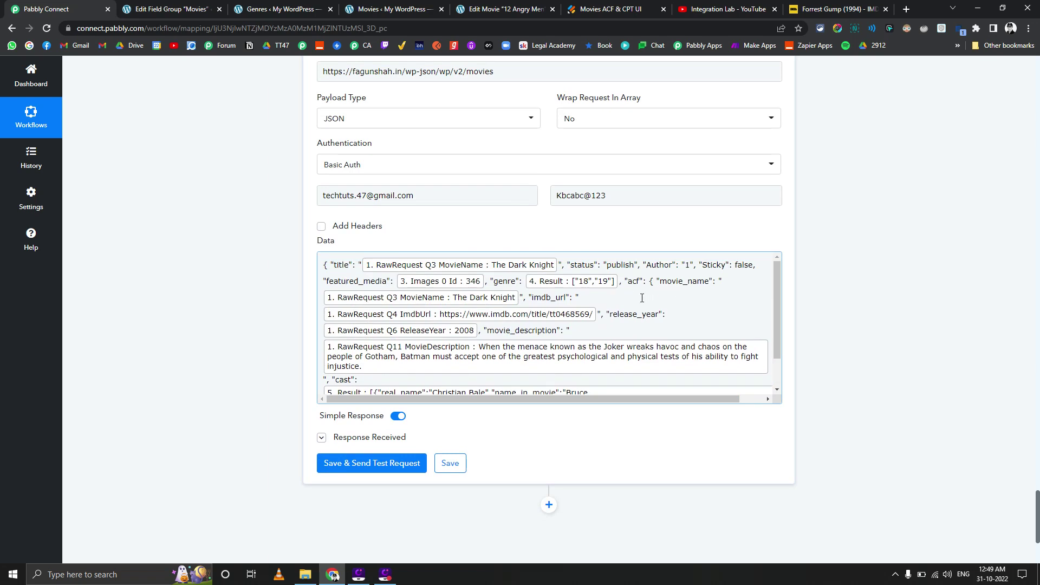
{"action": "scroll", "coordinate": [516, 316], "scroll_direction": "down", "scroll_amount": 2}
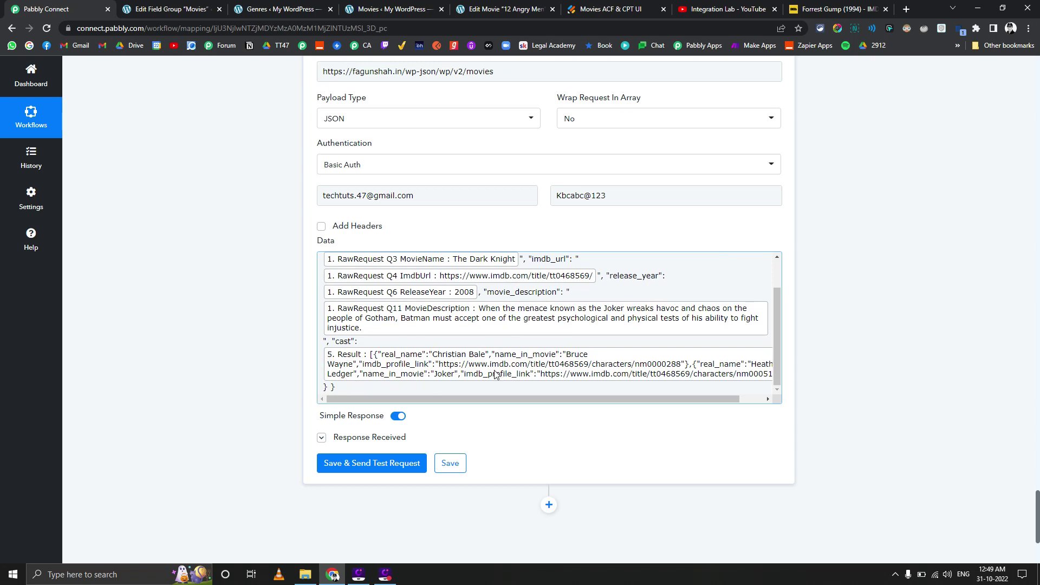
{"action": "scroll", "coordinate": [471, 374], "scroll_direction": "up", "scroll_amount": 2}
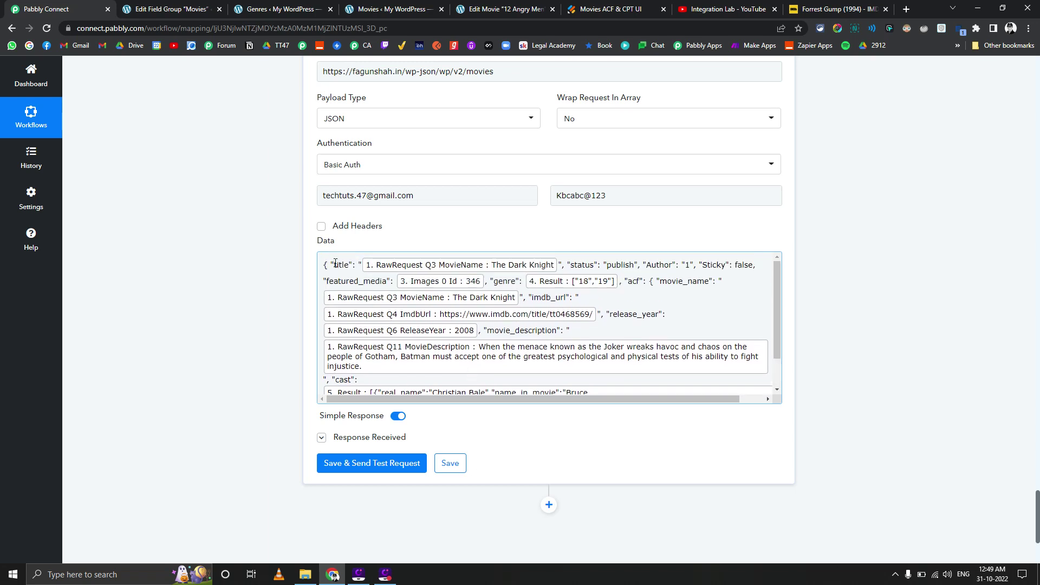
- Select the whole JSON request body of step 6, then go to the Movies field group's address bar
{"action": "double_click", "coordinate": [335, 263]}
{"action": "left_click", "coordinate": [315, 268]}
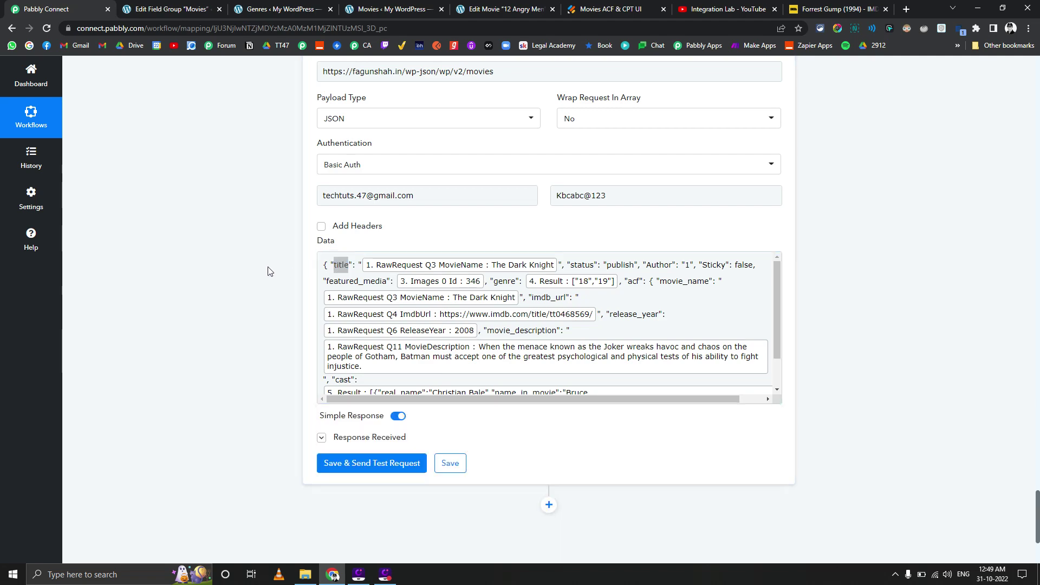
{"action": "left_click_drag", "start_coordinate": [324, 265], "coordinate": [355, 387]}
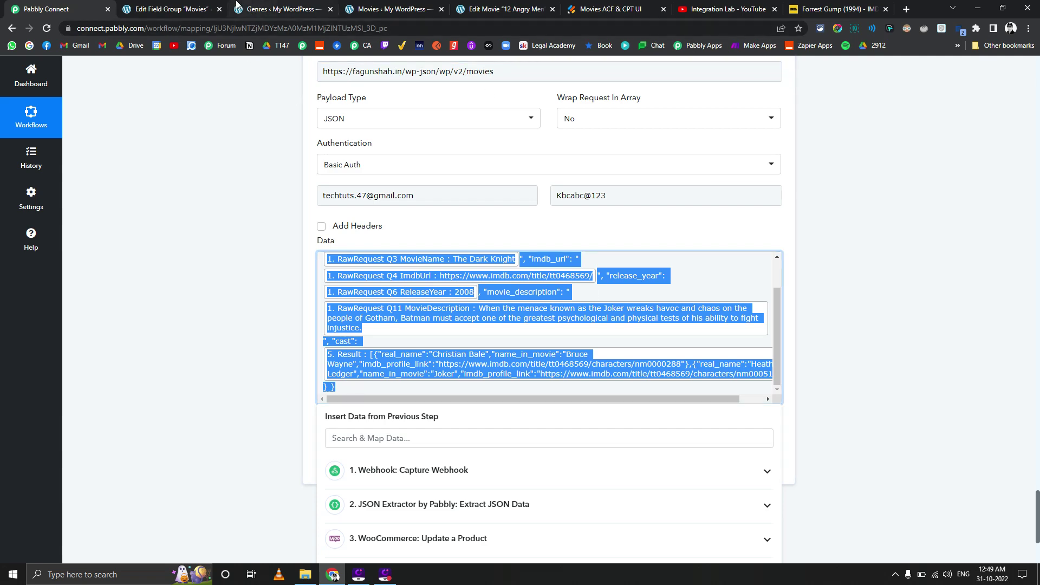
{"action": "left_click", "coordinate": [184, 12]}
{"action": "left_click", "coordinate": [189, 28]}
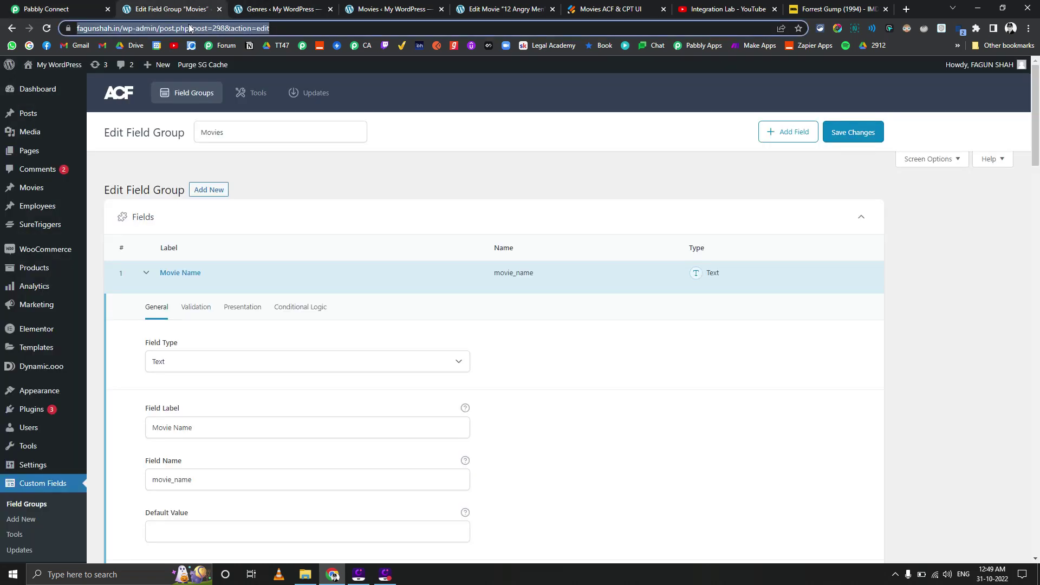
- Open JSONLint, paste the copied request body and validate it
{"action": "type", "text": "json"}
{"action": "key", "text": "Return"}
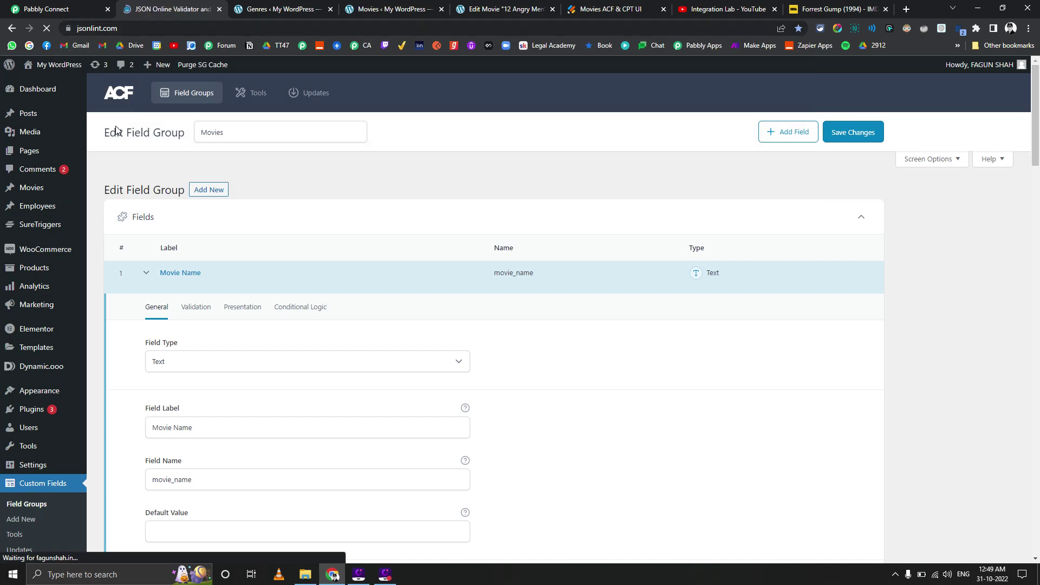
{"action": "key", "text": "ctrl+v"}
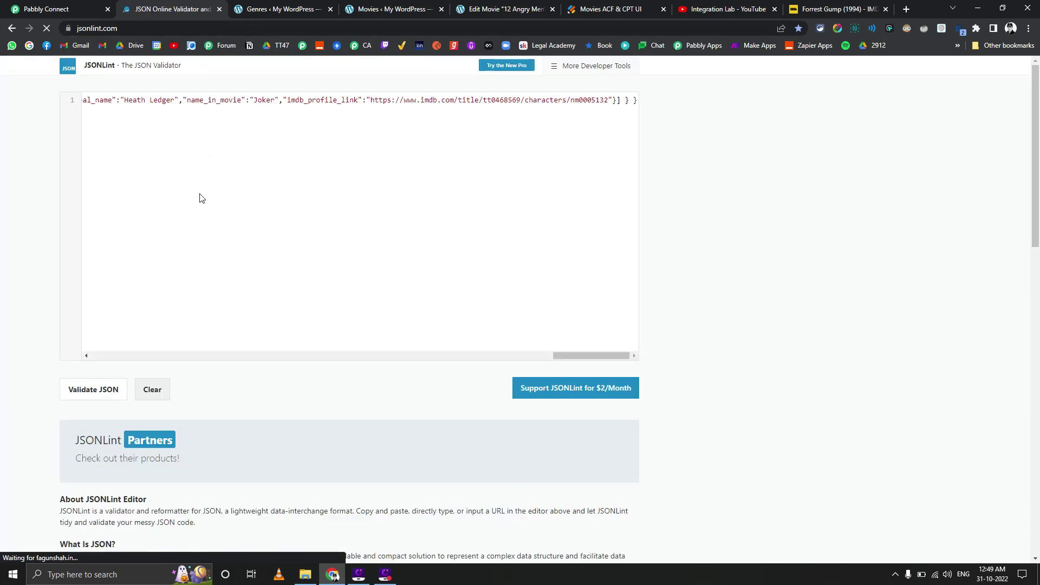
{"action": "left_click", "coordinate": [105, 391]}
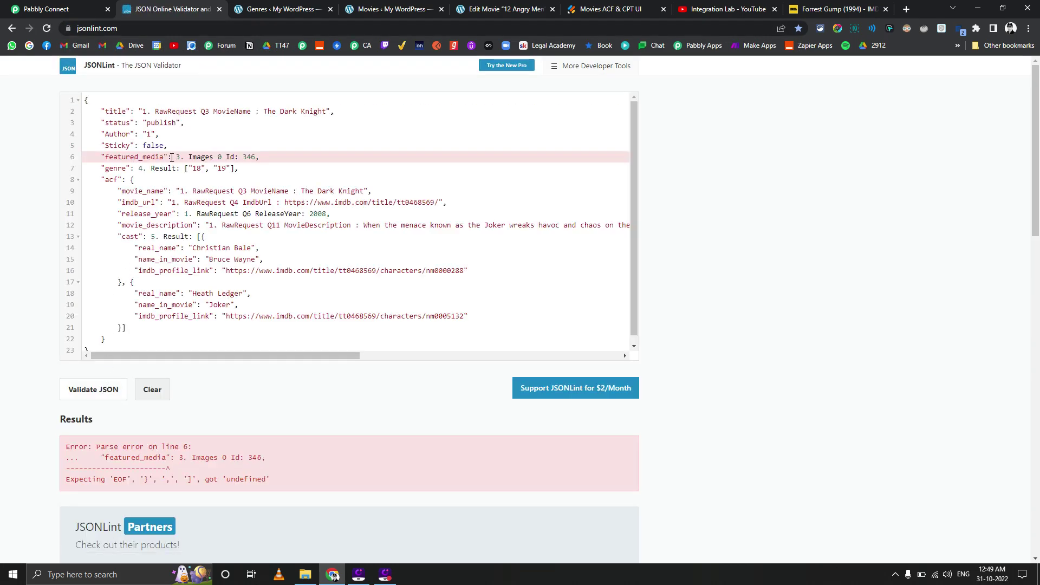
- Remove the stray '3. Images 0 Id:' and '4. Result:' labels and re-validate
{"action": "left_click_drag", "start_coordinate": [172, 158], "coordinate": [243, 158]}
{"action": "key", "text": "BackSpace"}
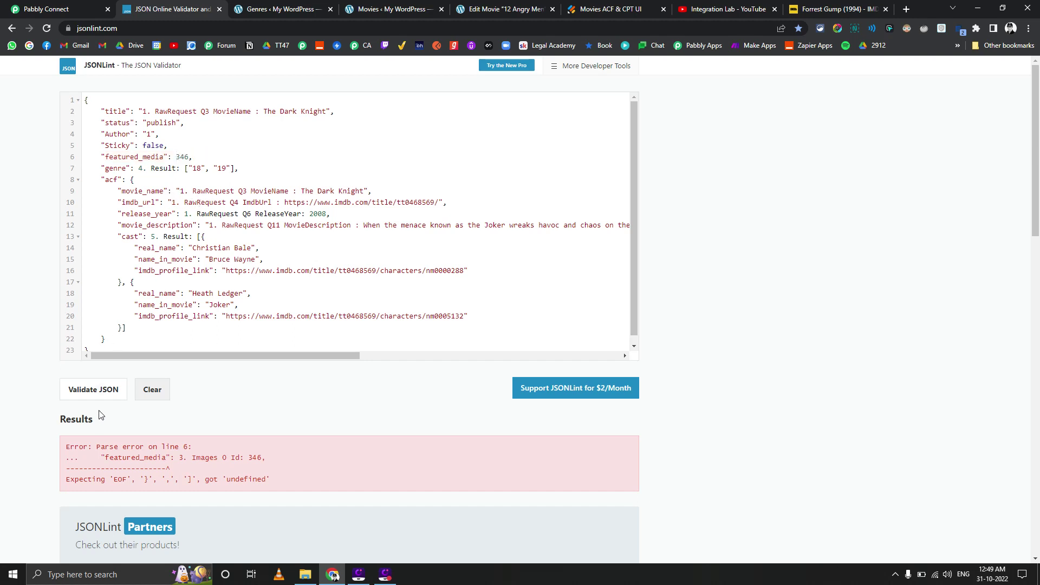
{"action": "left_click", "coordinate": [103, 392]}
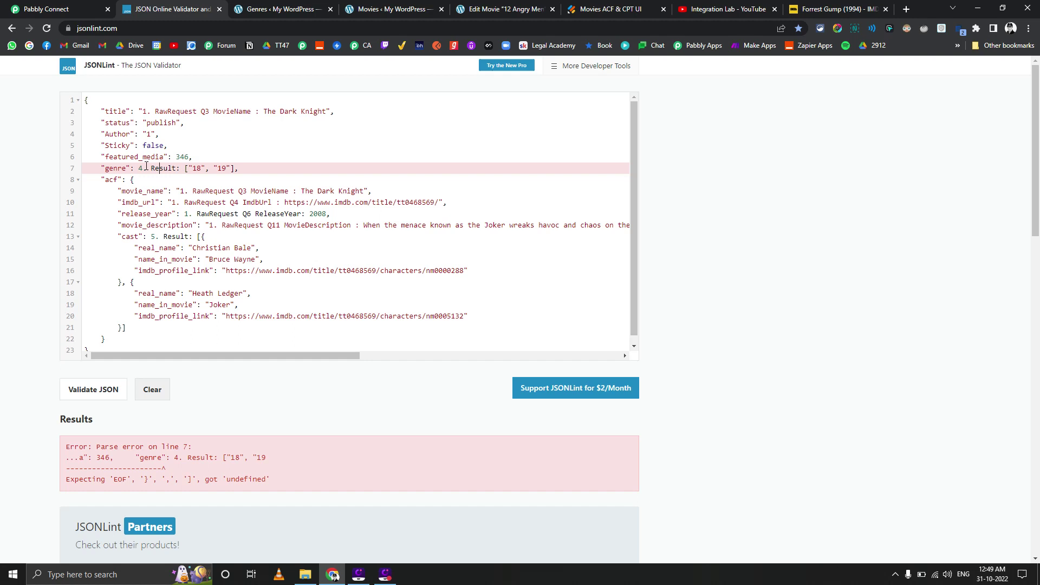
{"action": "left_click_drag", "start_coordinate": [139, 167], "coordinate": [182, 169]}
{"action": "key", "text": "BackSpace"}
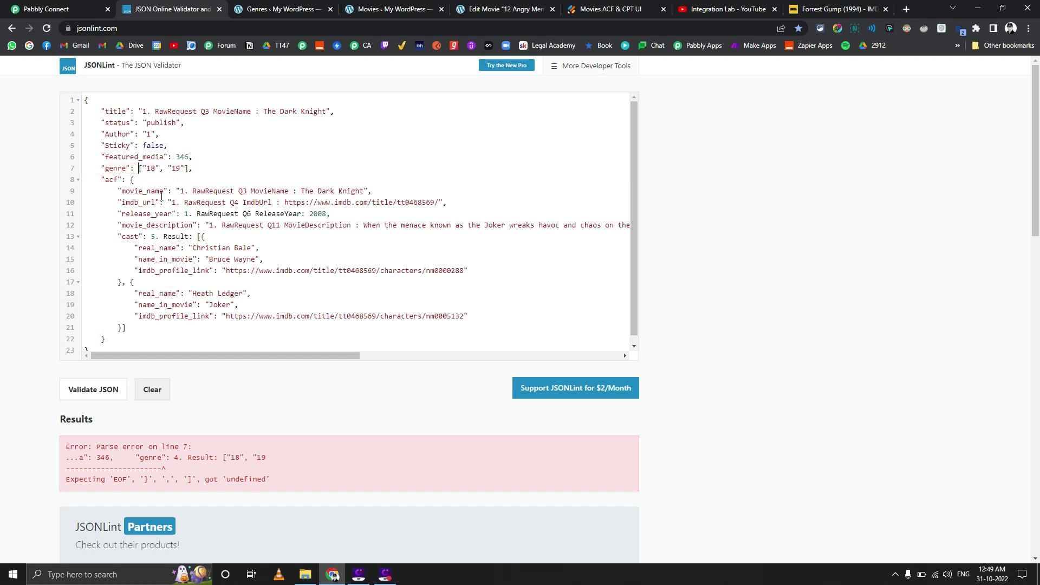
{"action": "left_click", "coordinate": [95, 392]}
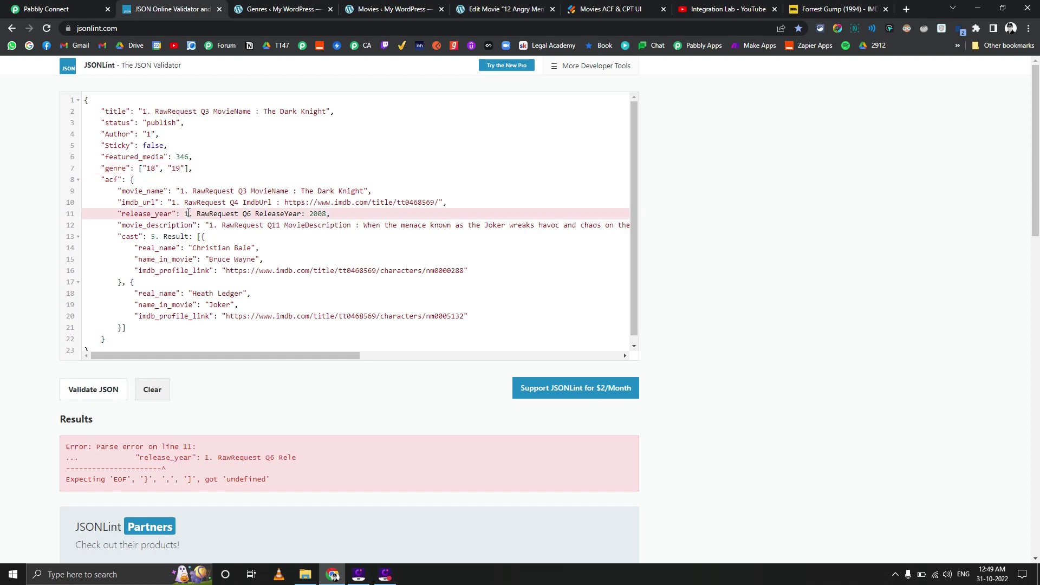
- Remove the release year and cast-line Result labels so the JSON validates
{"action": "left_click_drag", "start_coordinate": [186, 213], "coordinate": [310, 214]}
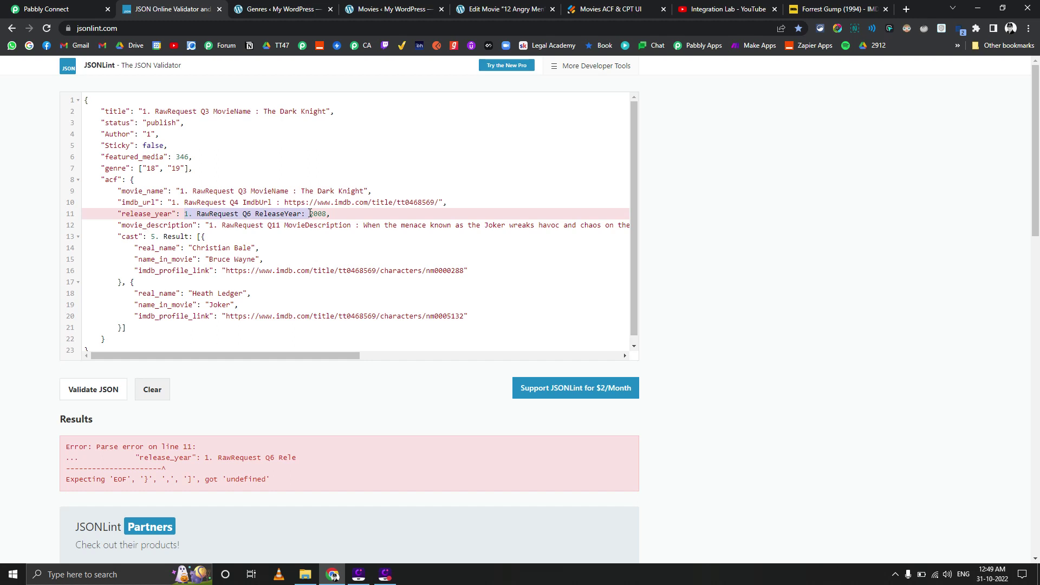
{"action": "key", "text": "BackSpace"}
{"action": "left_click", "coordinate": [103, 390]}
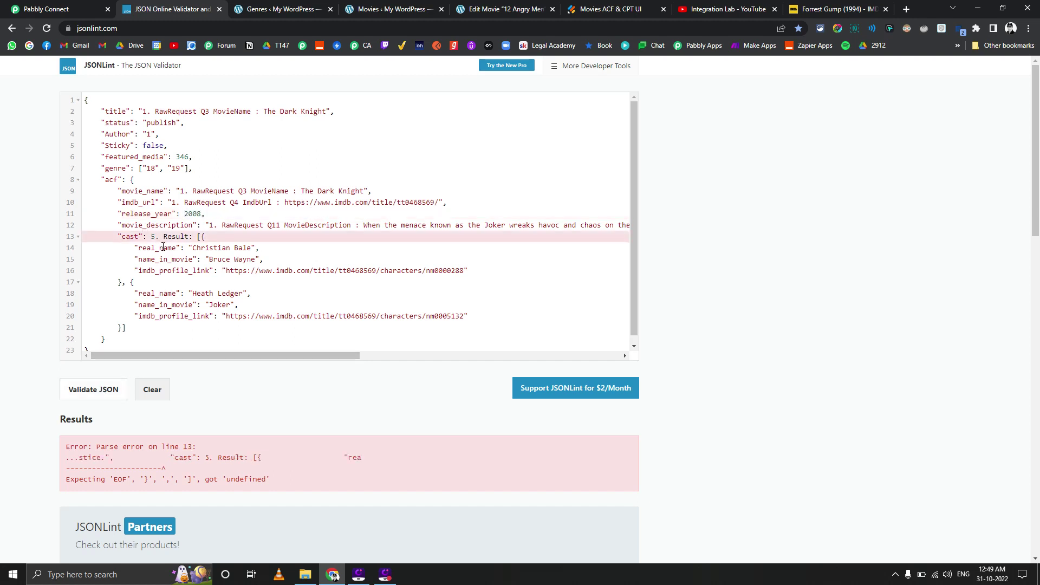
{"action": "left_click_drag", "start_coordinate": [143, 239], "coordinate": [198, 237]}
{"action": "key", "text": "BackSpace"}
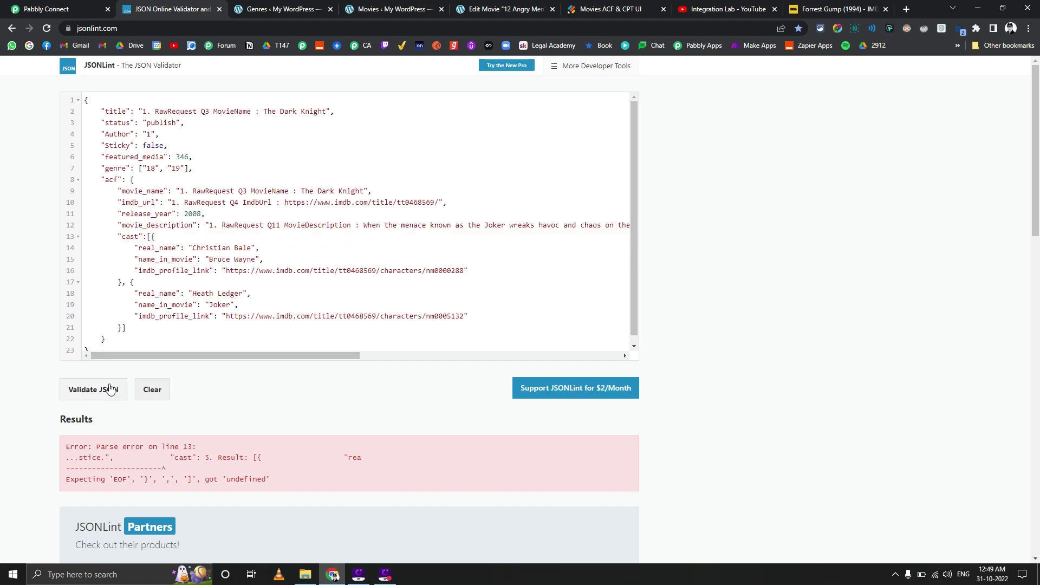
{"action": "left_click", "coordinate": [93, 389]}
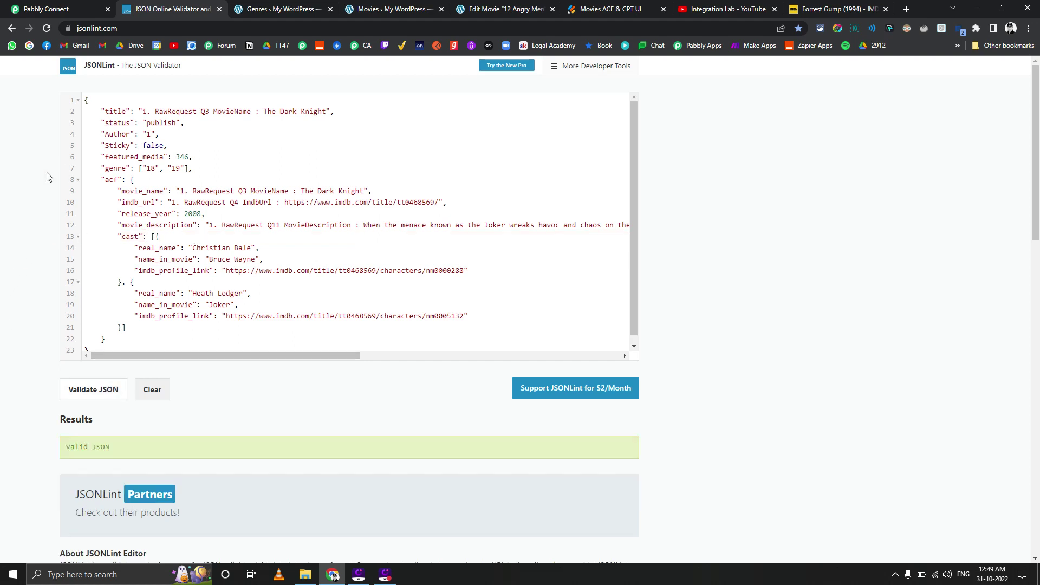
- Point out the title and Author keys and the featured_media value 346
{"action": "double_click", "coordinate": [117, 111]}
{"action": "left_click", "coordinate": [117, 128]}
{"action": "double_click", "coordinate": [118, 134]}
{"action": "left_click", "coordinate": [118, 143]}
{"action": "left_click", "coordinate": [117, 157]}
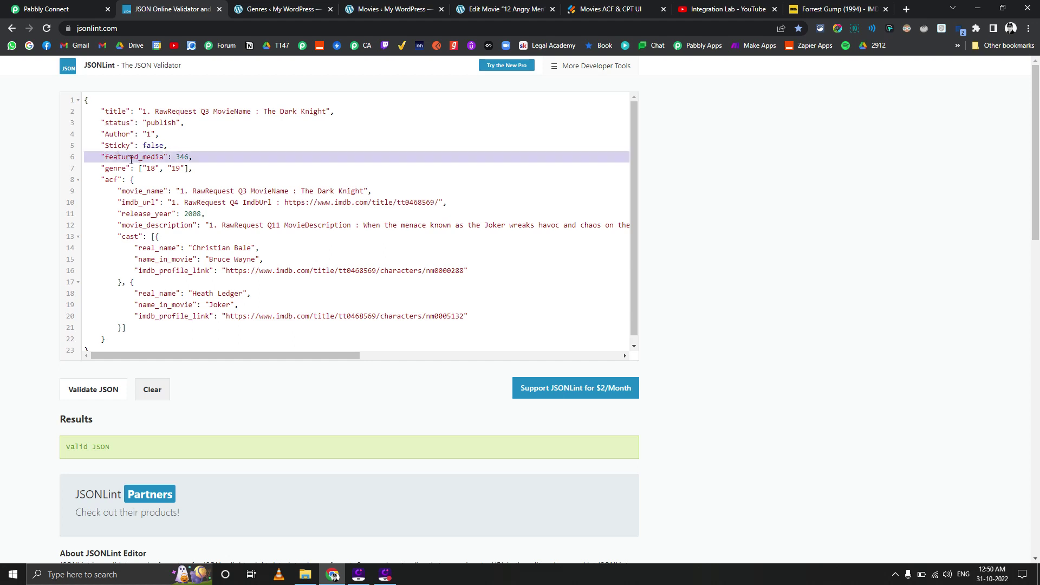
{"action": "left_click", "coordinate": [183, 158]}
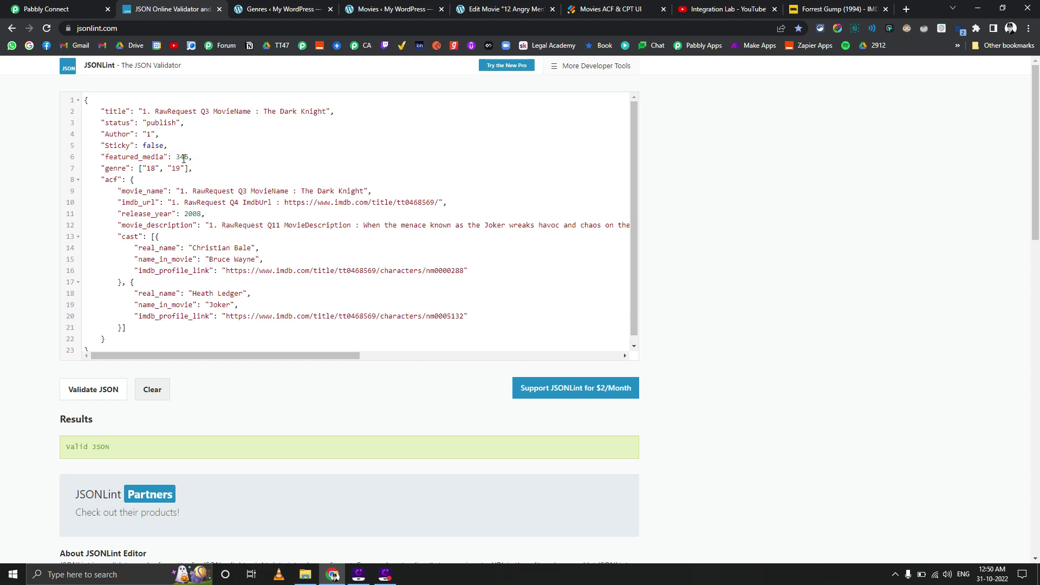
- Review step 6's JSON request body and step 4's genre-to-ID formula, then return to JSONLint
{"action": "left_click", "coordinate": [76, 9]}
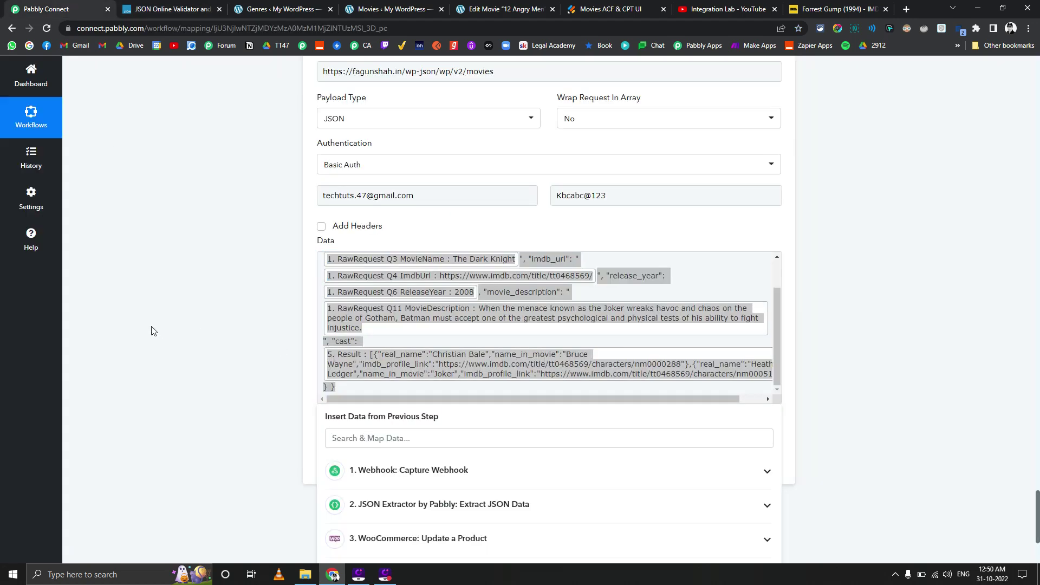
{"action": "left_click", "coordinate": [326, 320]}
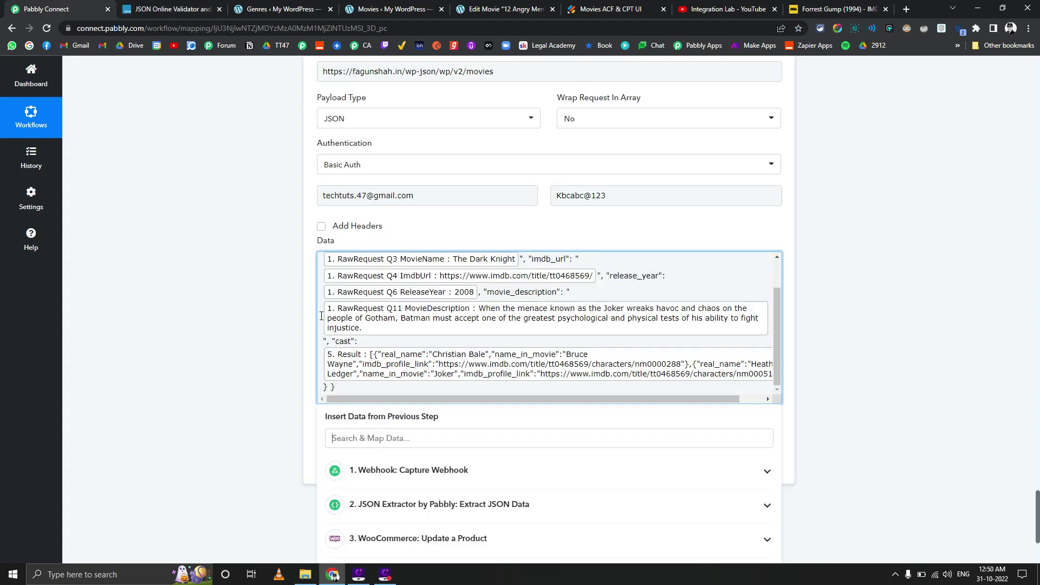
{"action": "left_click", "coordinate": [259, 302]}
{"action": "scroll", "coordinate": [491, 308], "scroll_direction": "up", "scroll_amount": 2}
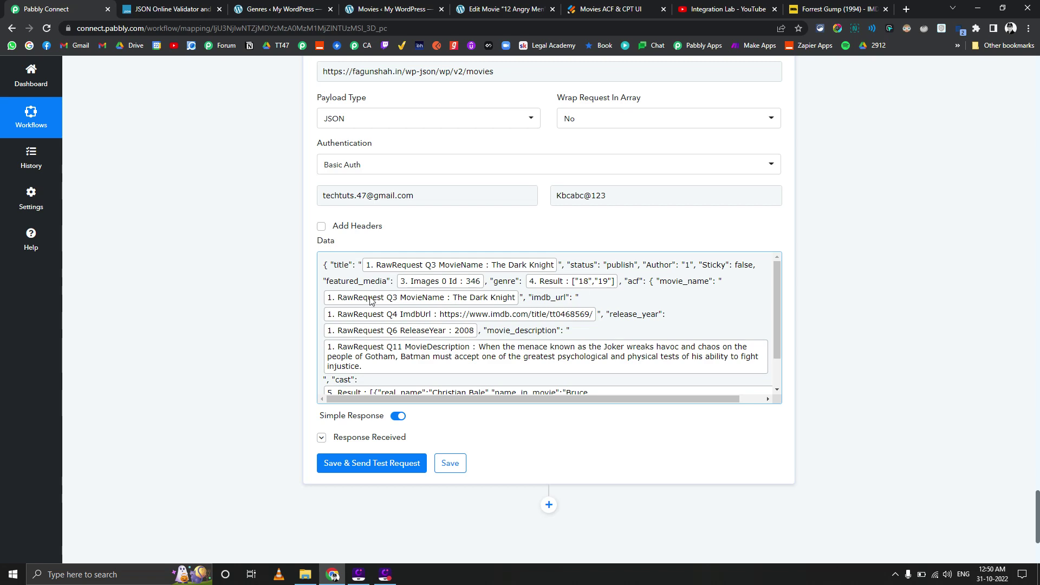
{"action": "scroll", "coordinate": [285, 303], "scroll_direction": "up", "scroll_amount": 20}
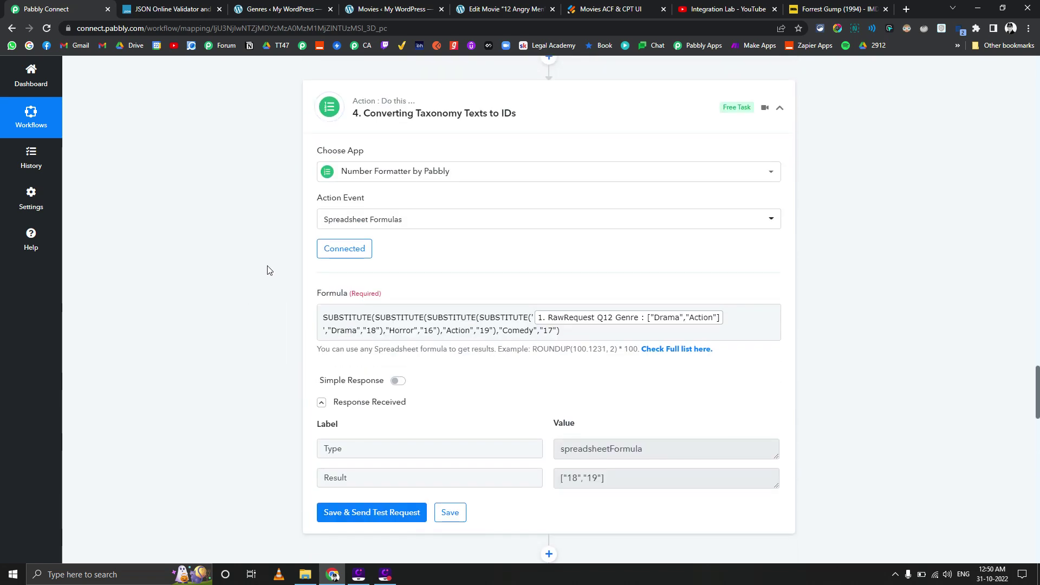
{"action": "left_click", "coordinate": [468, 330]}
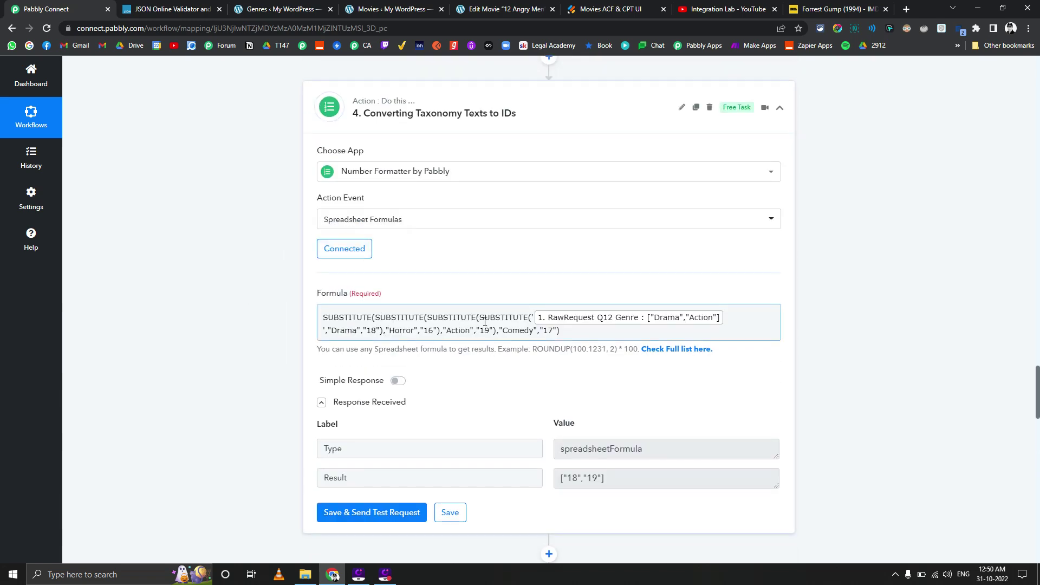
{"action": "scroll", "coordinate": [226, 284], "scroll_direction": "down", "scroll_amount": 10}
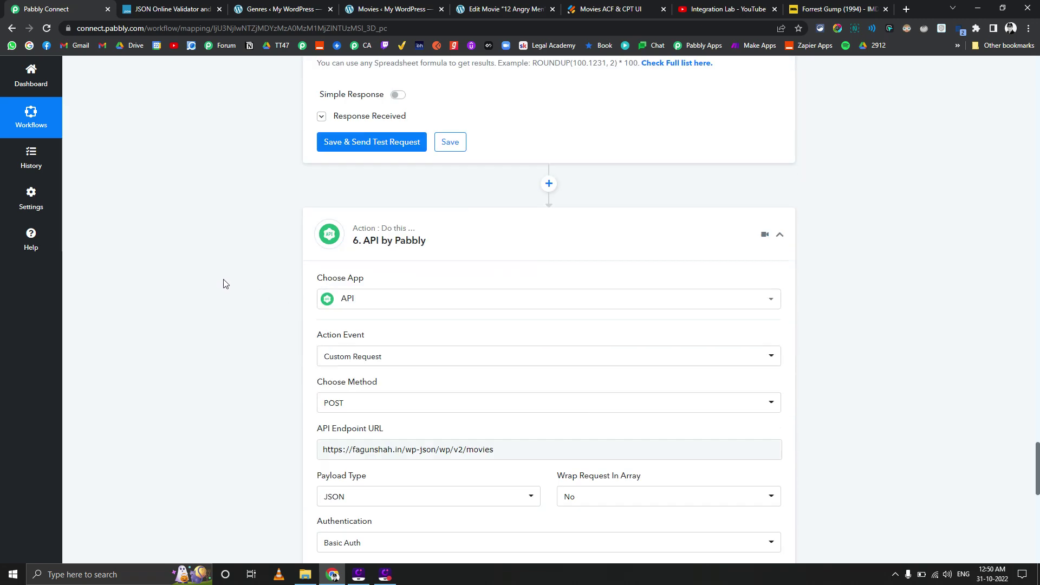
{"action": "scroll", "coordinate": [226, 284], "scroll_direction": "down", "scroll_amount": 9}
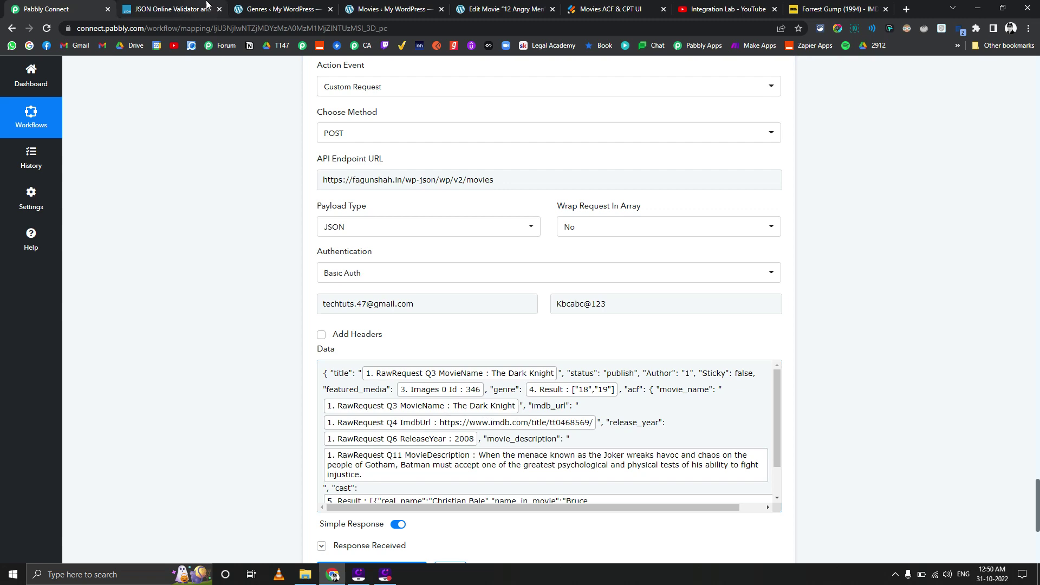
{"action": "left_click", "coordinate": [174, 6]}
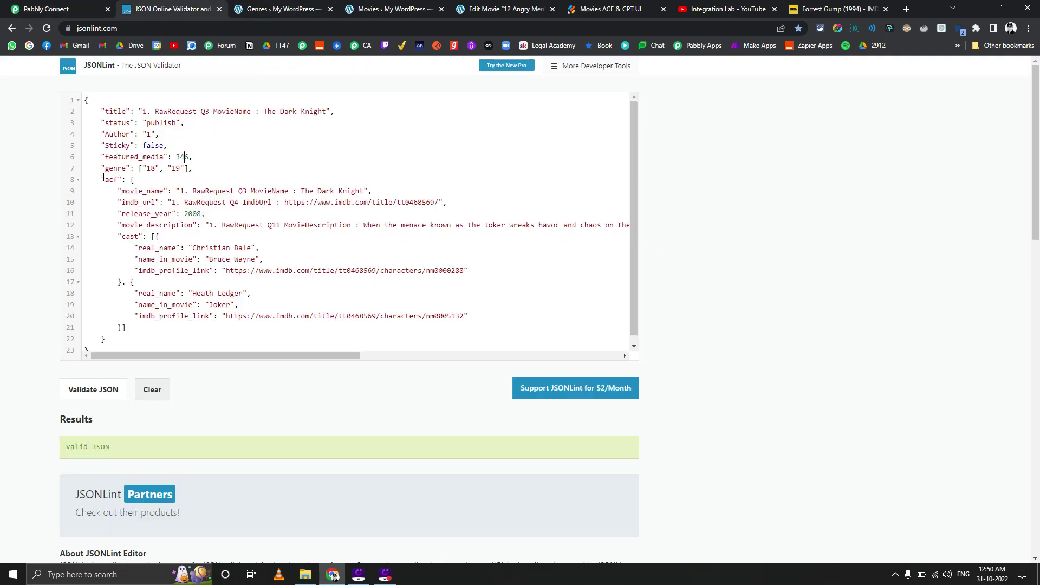
- Highlight the acf block, the movie name/URL/year/description fields and the cast array, then return to Pabbly
{"action": "left_click_drag", "start_coordinate": [100, 179], "coordinate": [119, 338]}
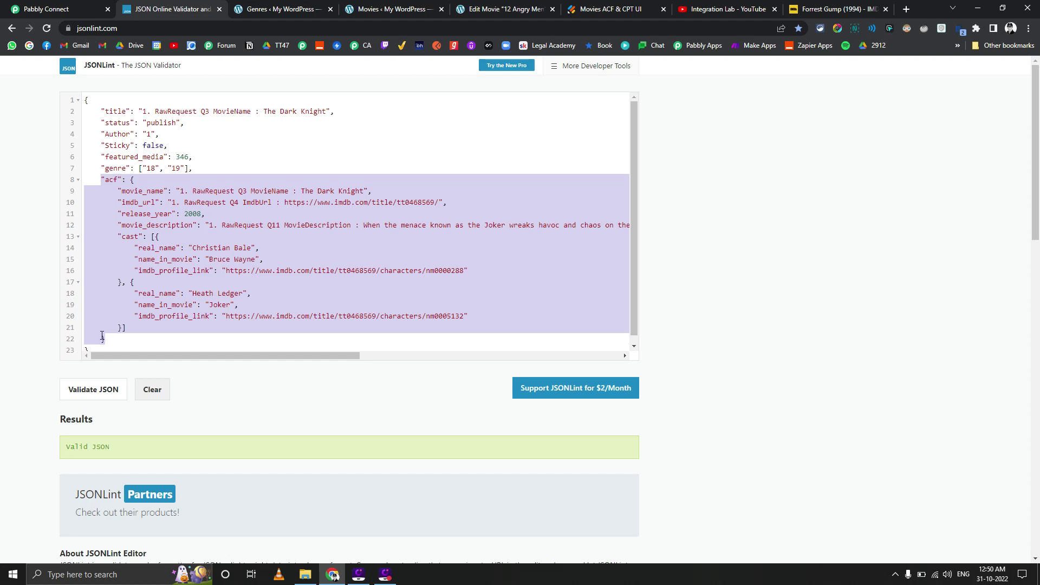
{"action": "left_click", "coordinate": [122, 194]}
{"action": "left_click_drag", "start_coordinate": [119, 191], "coordinate": [306, 225]}
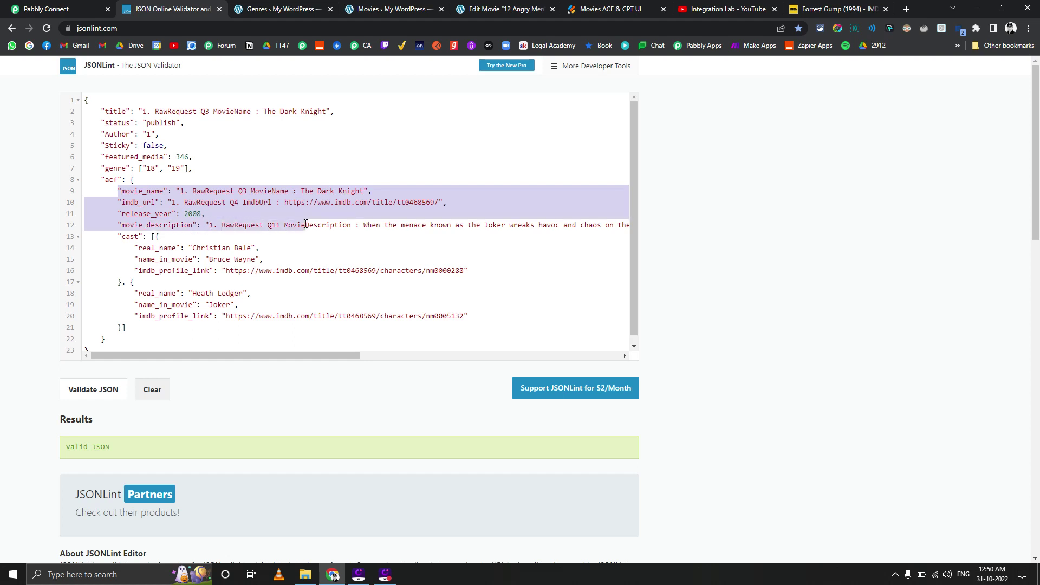
{"action": "left_click", "coordinate": [117, 246]}
{"action": "left_click_drag", "start_coordinate": [115, 235], "coordinate": [158, 327]}
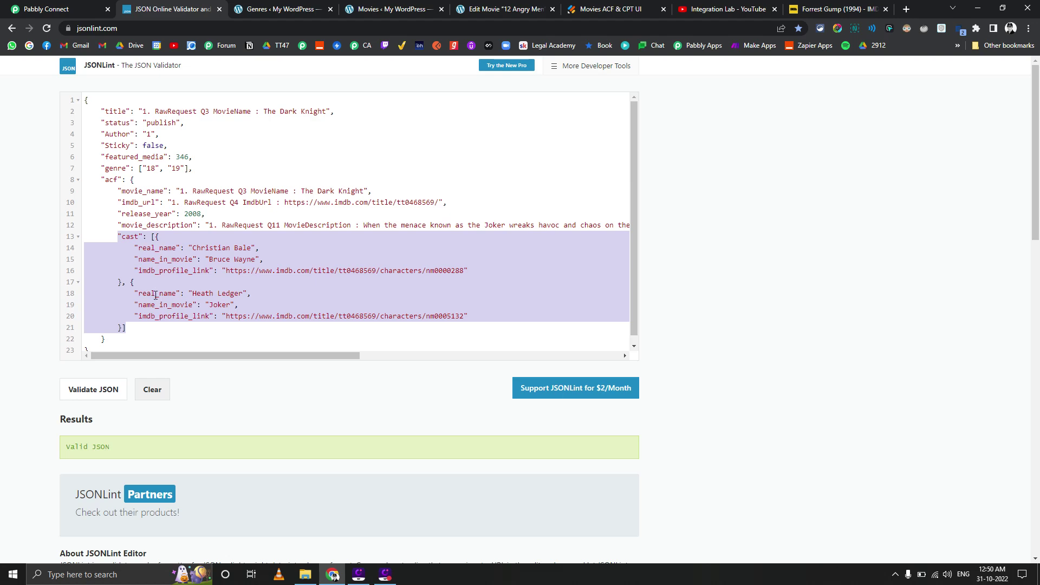
{"action": "left_click", "coordinate": [54, 9]}
- Show the API step's test response for post 345, then bring up the Forrest Gump IMDb page
{"action": "scroll", "coordinate": [214, 276], "scroll_direction": "down", "scroll_amount": 4}
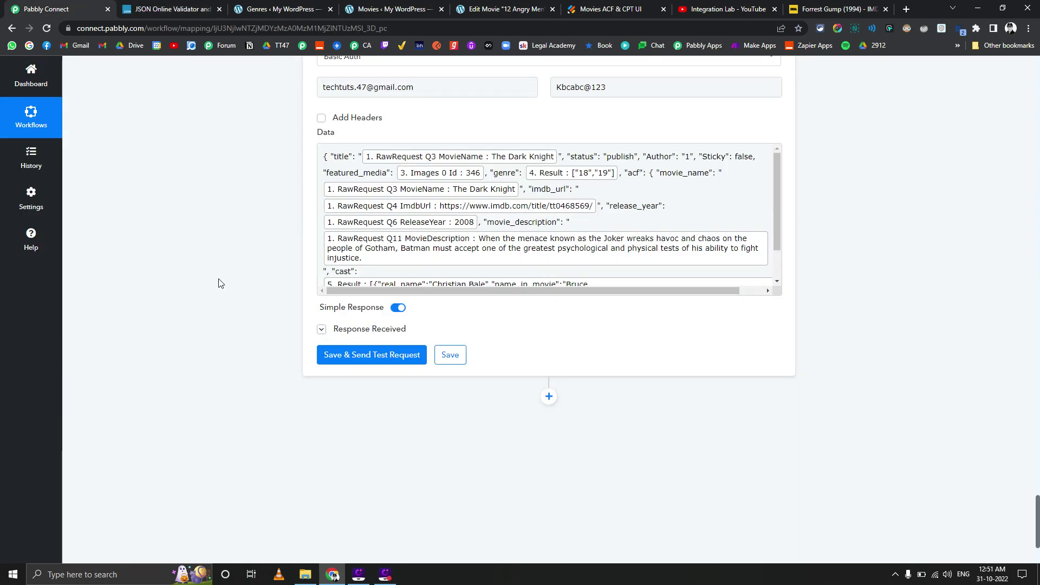
{"action": "scroll", "coordinate": [434, 188], "scroll_direction": "down", "scroll_amount": 1}
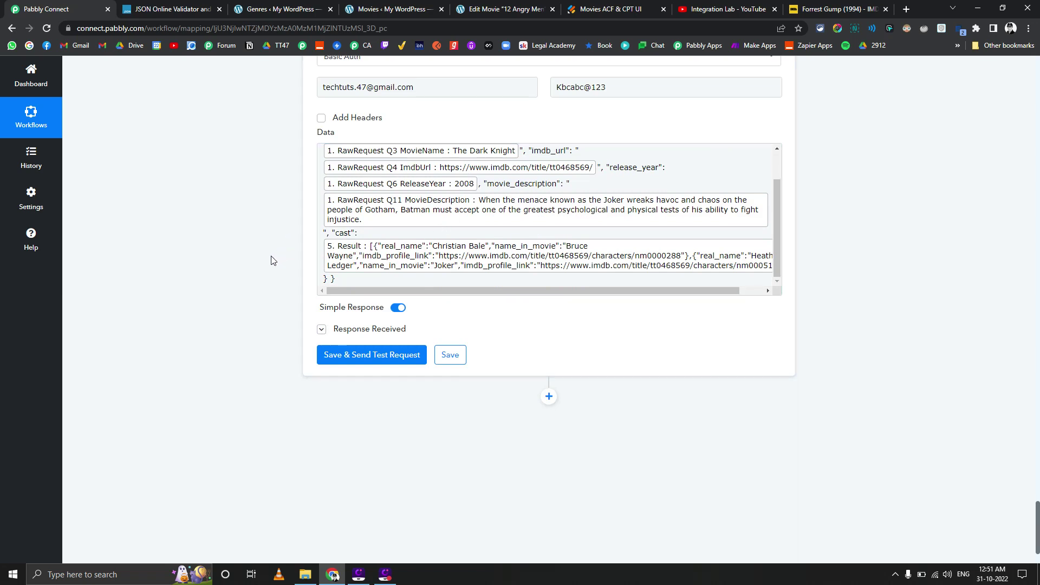
{"action": "left_click", "coordinate": [321, 328]}
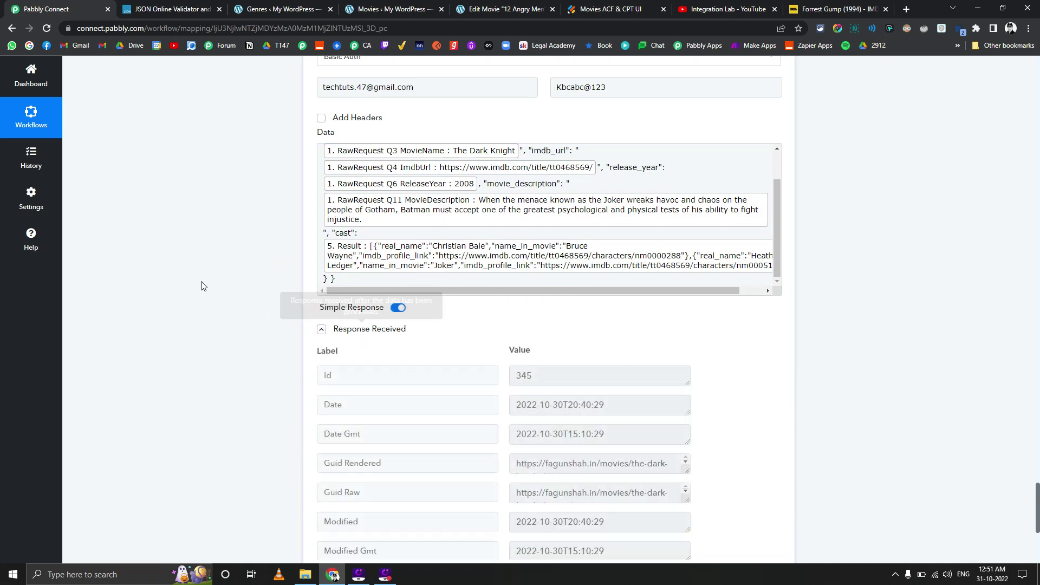
{"action": "left_click", "coordinate": [596, 8]}
{"action": "scroll", "coordinate": [202, 226], "scroll_direction": "up", "scroll_amount": 3}
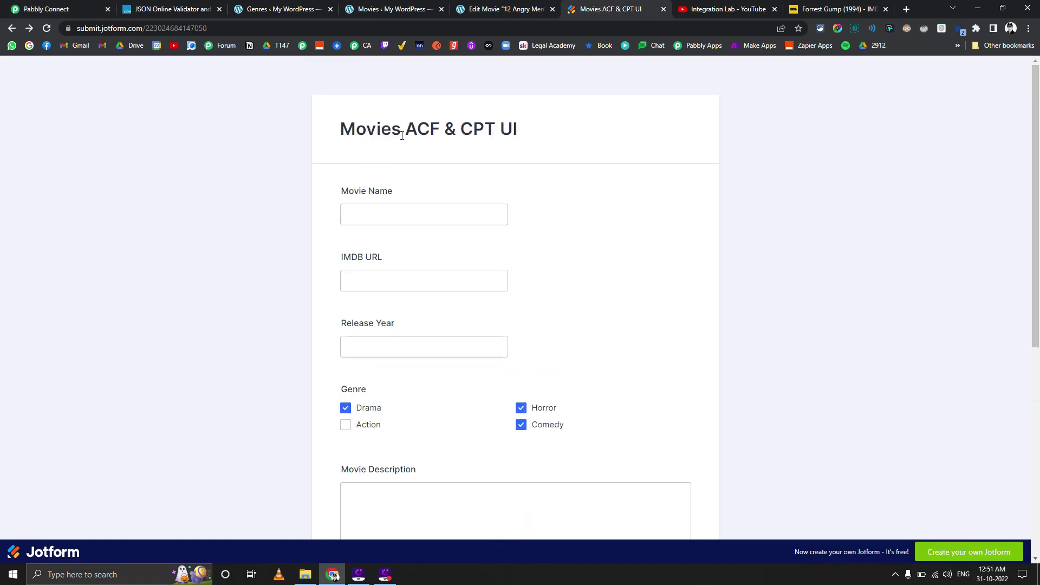
{"action": "left_click", "coordinate": [829, 9]}
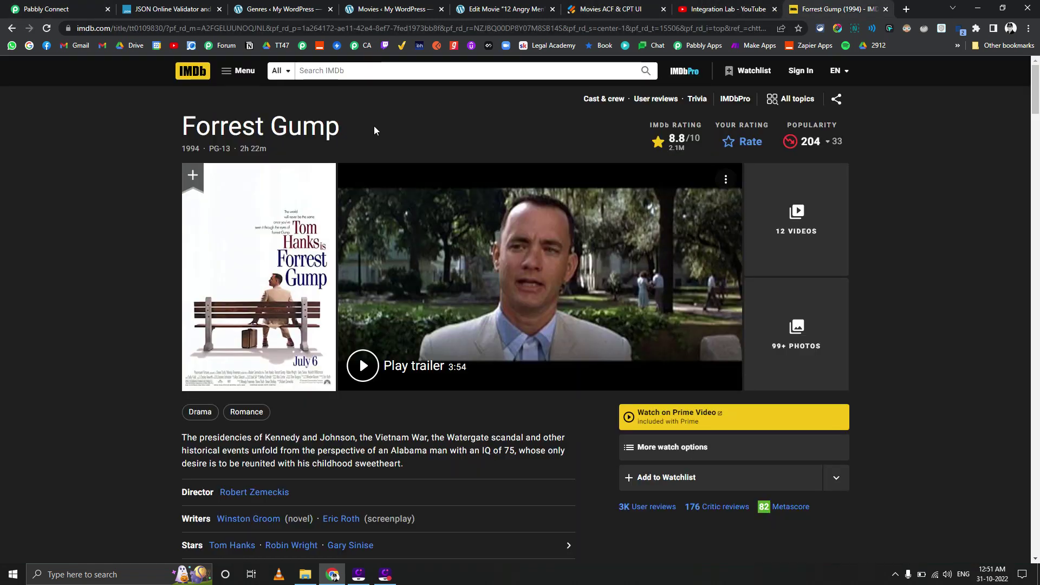
- Select the Forrest Gump title on IMDb and open WordPress's All Movies list
{"action": "left_click_drag", "start_coordinate": [374, 130], "coordinate": [185, 130]}
{"action": "key", "text": "ctrl+c"}
{"action": "left_click", "coordinate": [290, 5]}
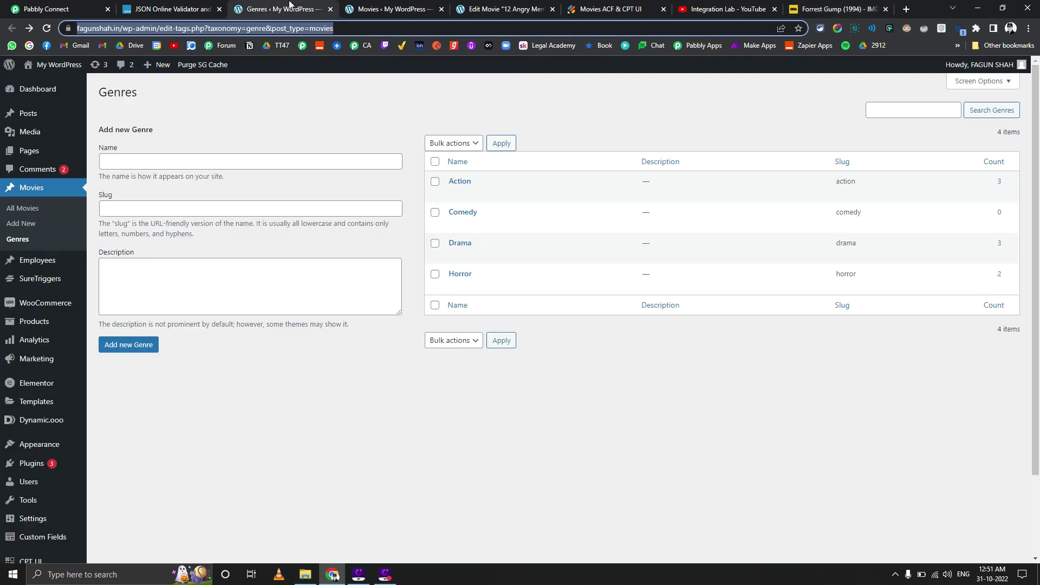
{"action": "left_click", "coordinate": [22, 208]}
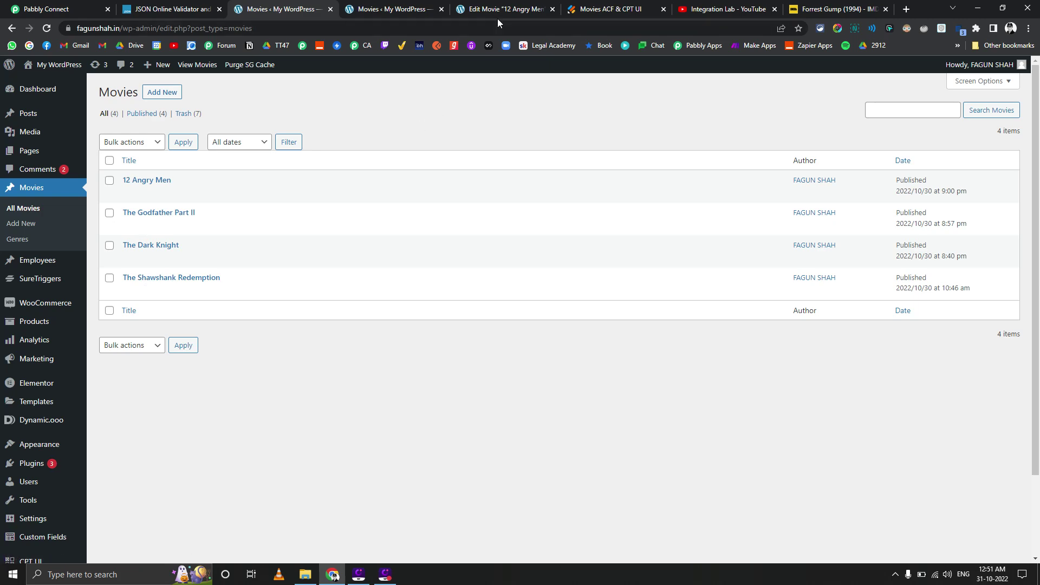
- Enter Forrest Gump as Movie Name and paste its IMDb title URL into the IMDB URL field
{"action": "left_click", "coordinate": [641, 5]}
{"action": "left_click", "coordinate": [420, 211]}
{"action": "key", "text": "ctrl+v"}
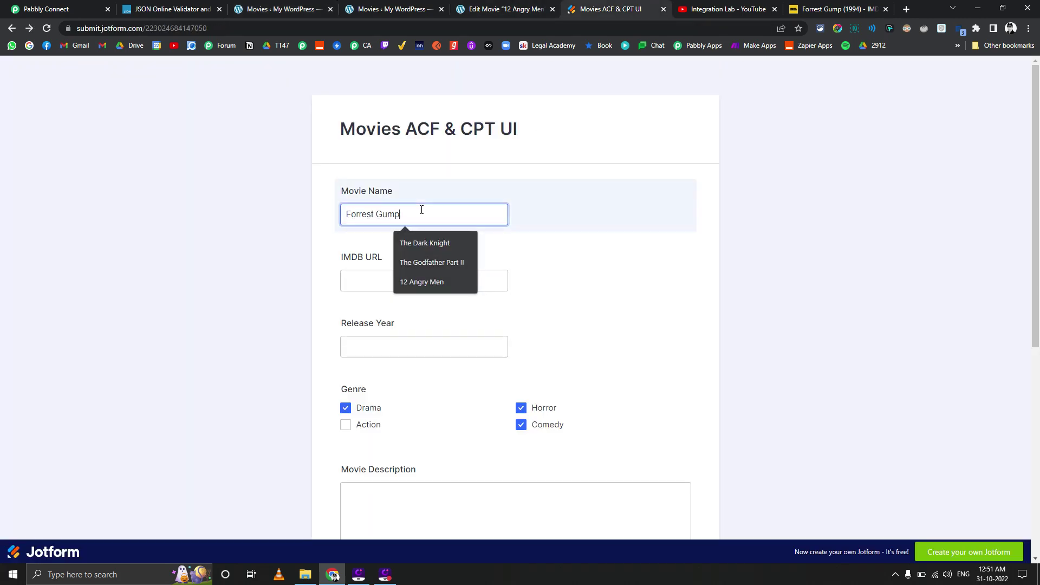
{"action": "left_click", "coordinate": [808, 9]}
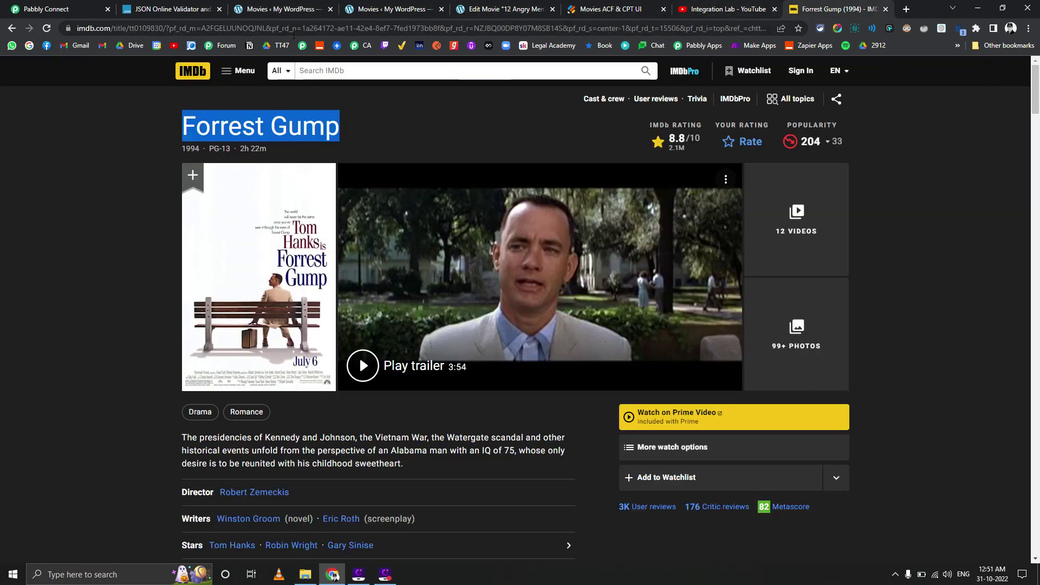
{"action": "left_click_drag", "start_coordinate": [208, 28], "coordinate": [24, 30]}
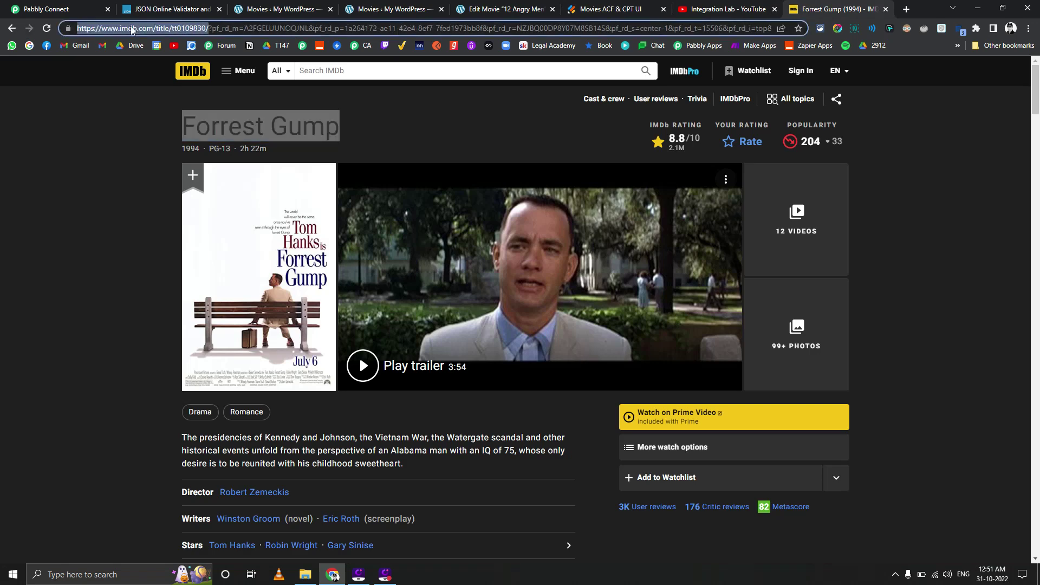
{"action": "key", "text": "ctrl+c"}
{"action": "left_click", "coordinate": [582, 8]}
{"action": "left_click", "coordinate": [367, 279]}
{"action": "key", "text": "ctrl+v"}
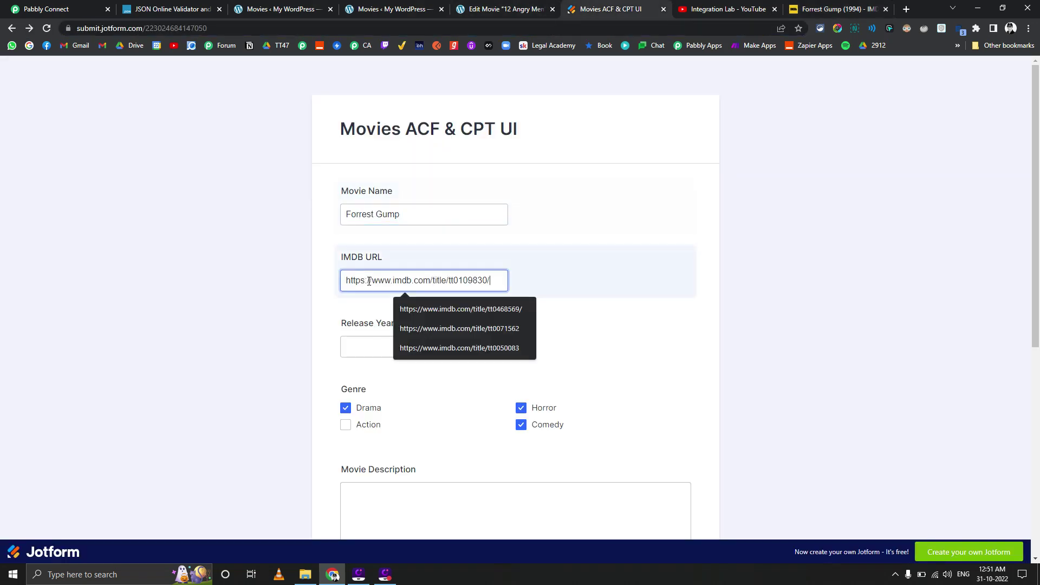
- Look over the Forrest Gump IMDb page for the movie's details
{"action": "left_click", "coordinate": [789, 11]}
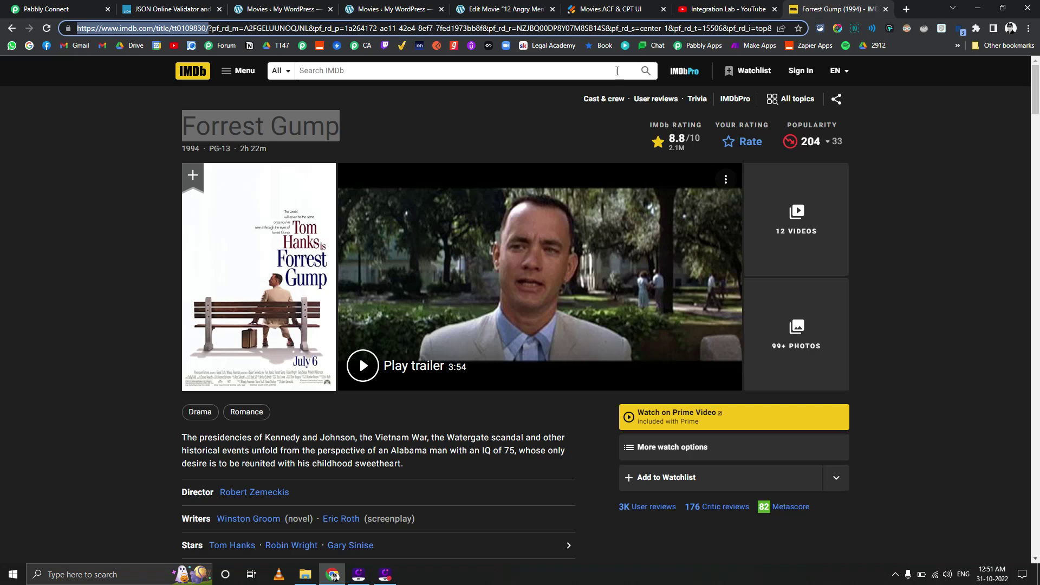
{"action": "left_click", "coordinate": [2, 268]}
{"action": "scroll", "coordinate": [5, 262], "scroll_direction": "down", "scroll_amount": 2}
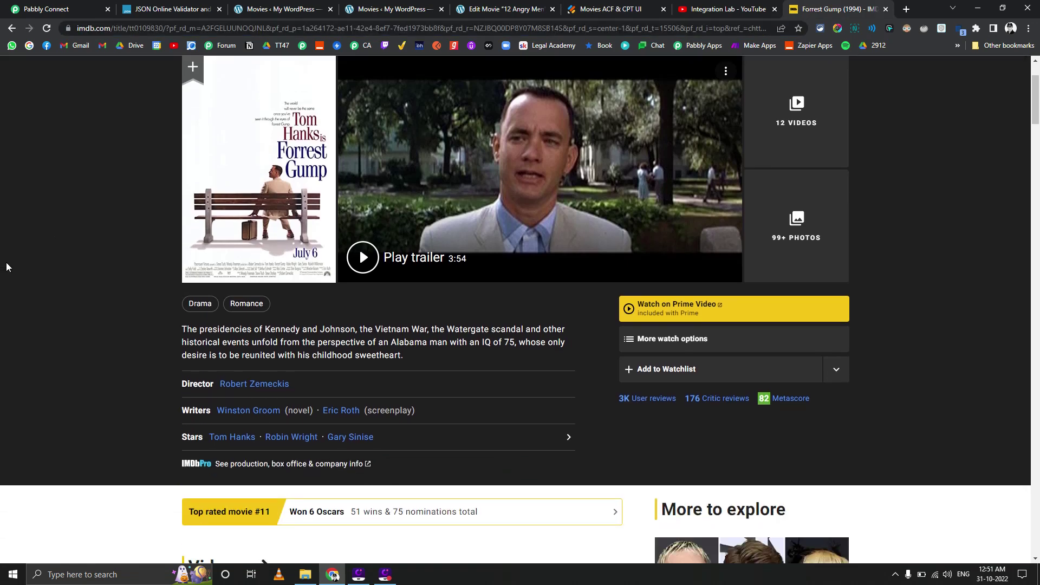
{"action": "scroll", "coordinate": [6, 266], "scroll_direction": "down", "scroll_amount": 20}
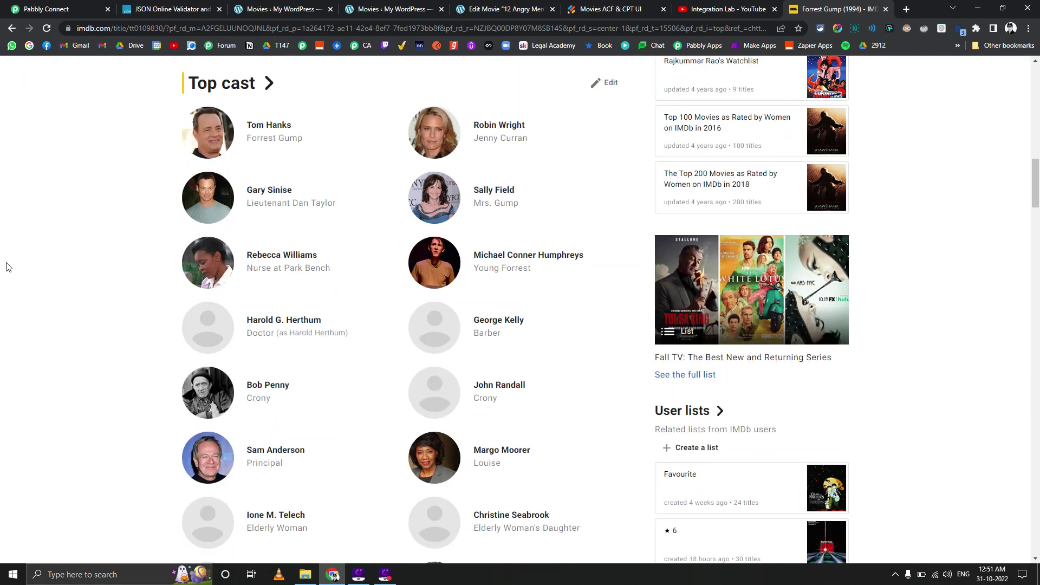
{"action": "scroll", "coordinate": [7, 266], "scroll_direction": "up", "scroll_amount": 1}
{"action": "scroll", "coordinate": [6, 266], "scroll_direction": "up", "scroll_amount": 10}
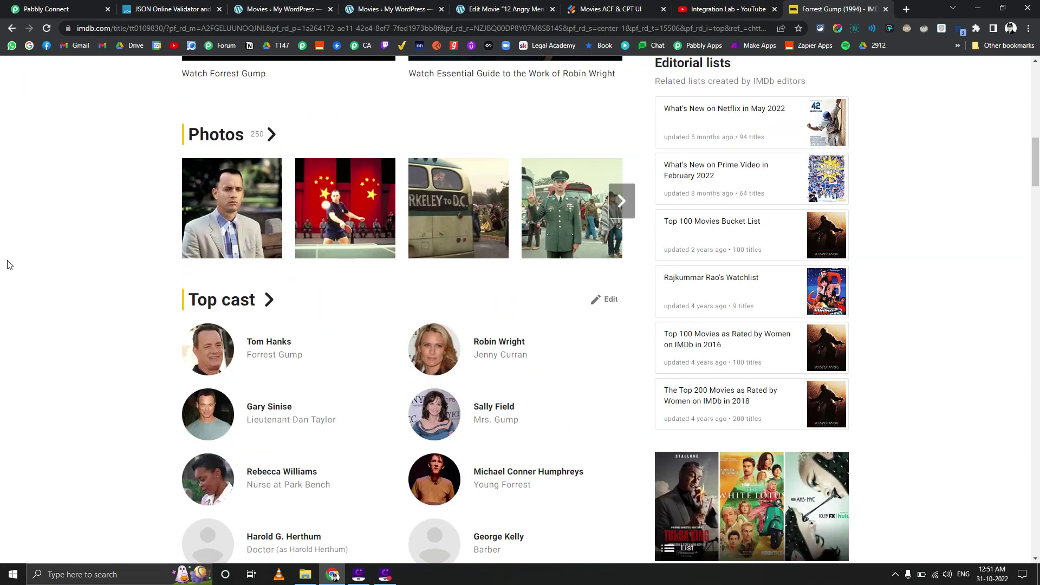
- Enter 1994 as the Release Year in the Jotform movie form
{"action": "left_click", "coordinate": [726, 8]}
{"action": "left_click", "coordinate": [612, 9]}
{"action": "left_click", "coordinate": [482, 7]}
{"action": "left_click", "coordinate": [593, 9]}
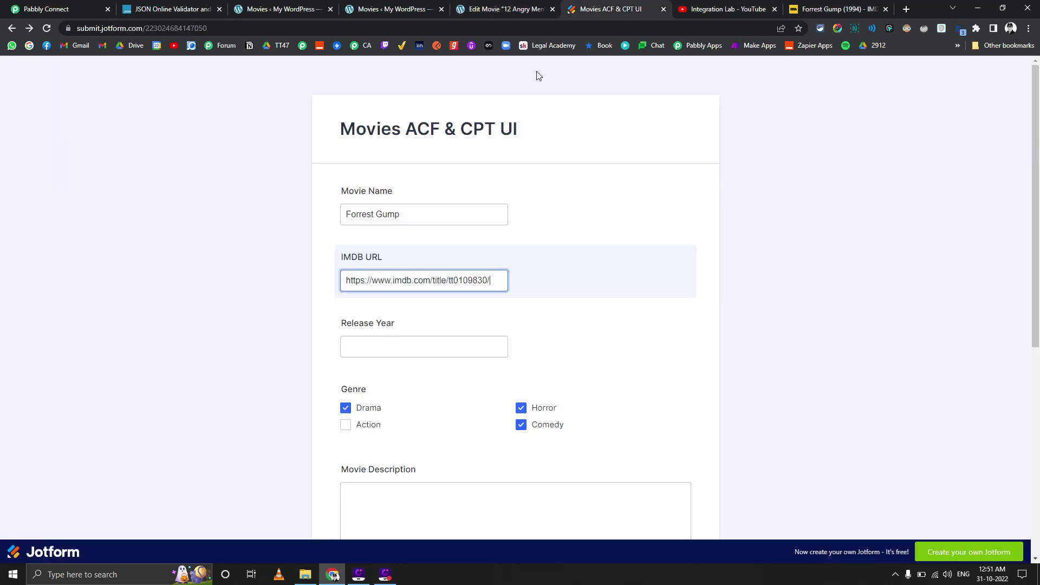
{"action": "left_click", "coordinate": [377, 342]}
{"action": "type", "text": "199"}
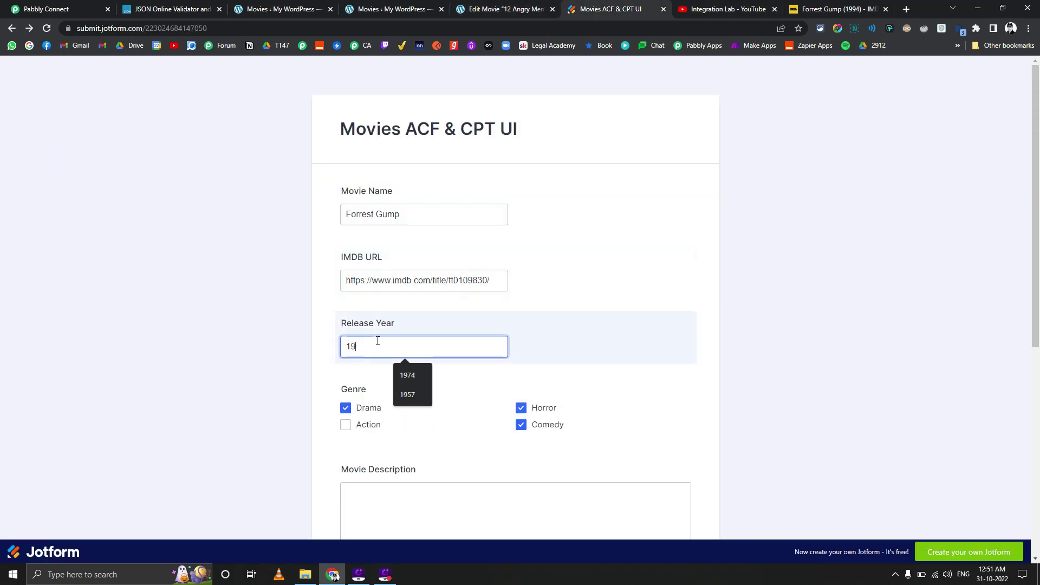
{"action": "key", "text": "BackSpace"}
{"action": "type", "text": "94"}
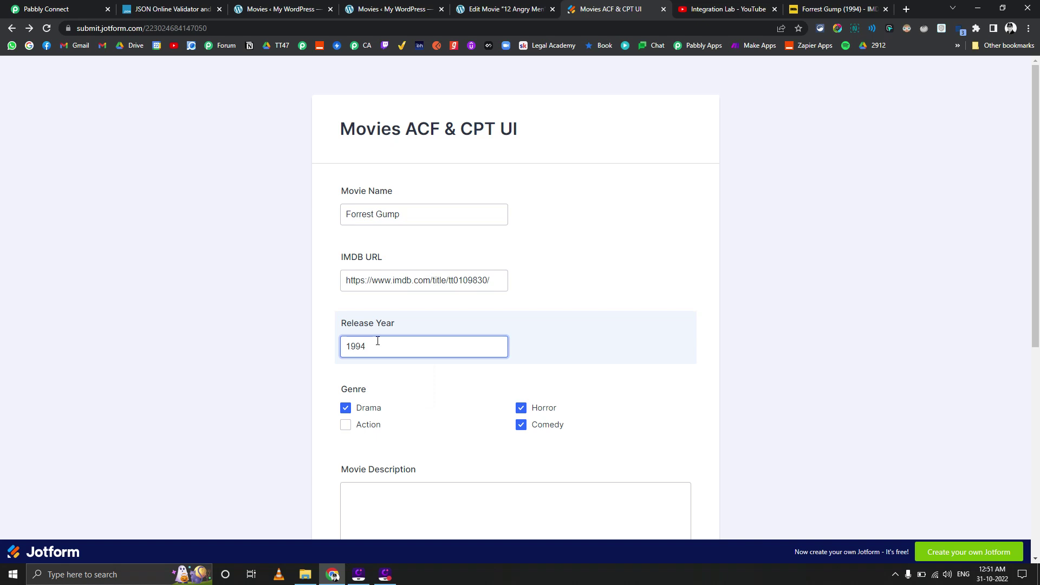
- Set the genres to Drama, Action and Comedy, unticking Horror
{"action": "scroll", "coordinate": [378, 341], "scroll_direction": "down", "scroll_amount": 2}
{"action": "left_click", "coordinate": [346, 317]}
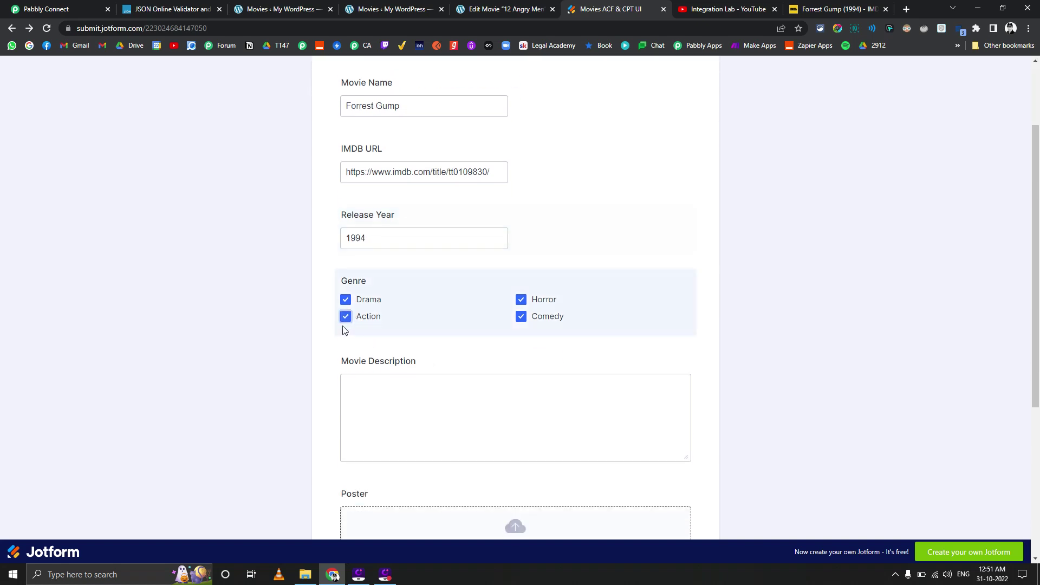
{"action": "left_click", "coordinate": [519, 317]}
{"action": "left_click", "coordinate": [520, 317]}
{"action": "left_click", "coordinate": [521, 300]}
{"action": "scroll", "coordinate": [325, 325], "scroll_direction": "down", "scroll_amount": 2}
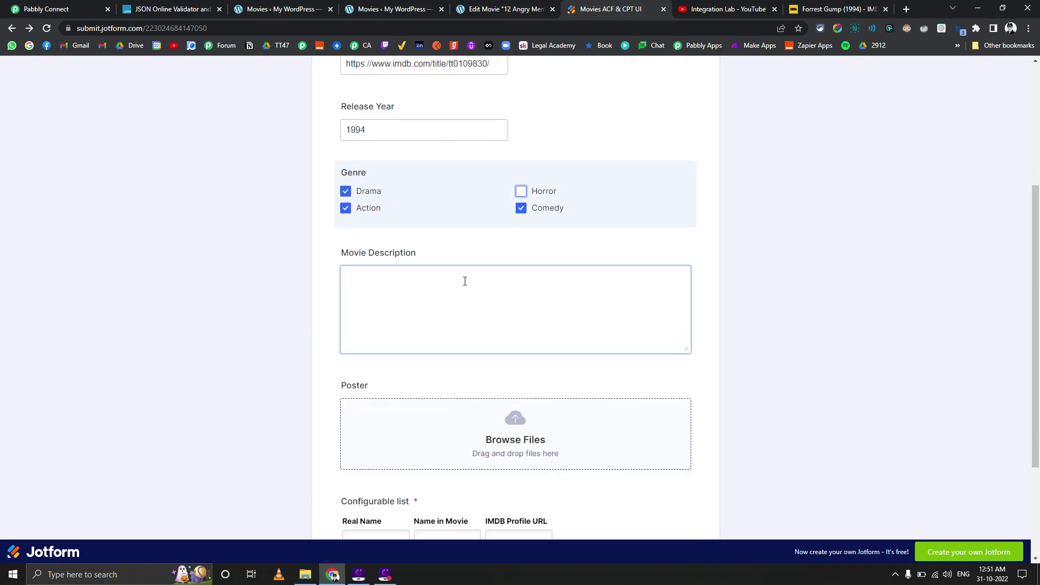
- Copy the IMDb plot summary into the Movie Description box
{"action": "left_click", "coordinate": [818, 9]}
{"action": "scroll", "coordinate": [268, 262], "scroll_direction": "up", "scroll_amount": 10}
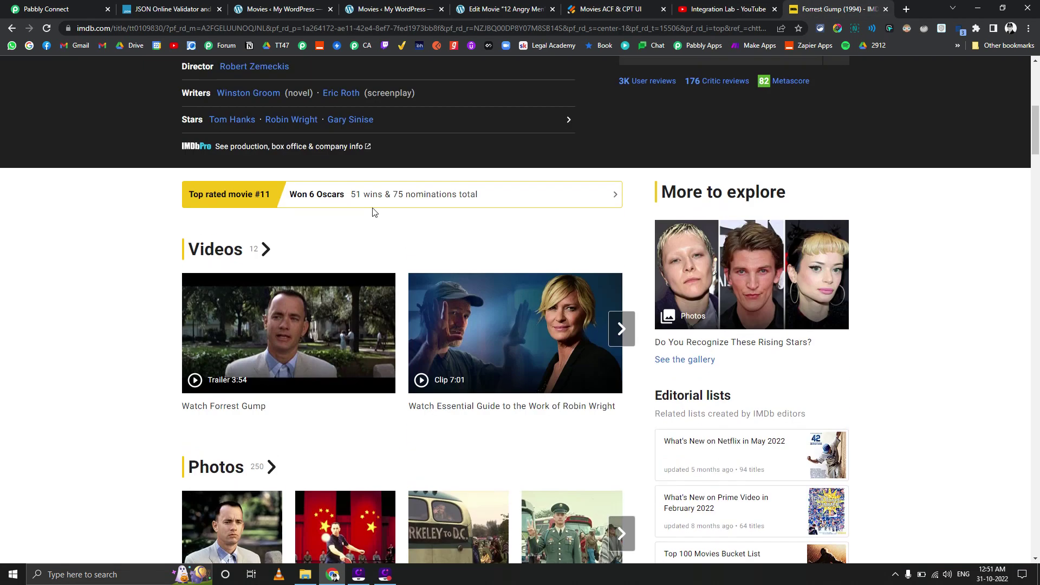
{"action": "left_click_drag", "start_coordinate": [416, 305], "coordinate": [210, 275]}
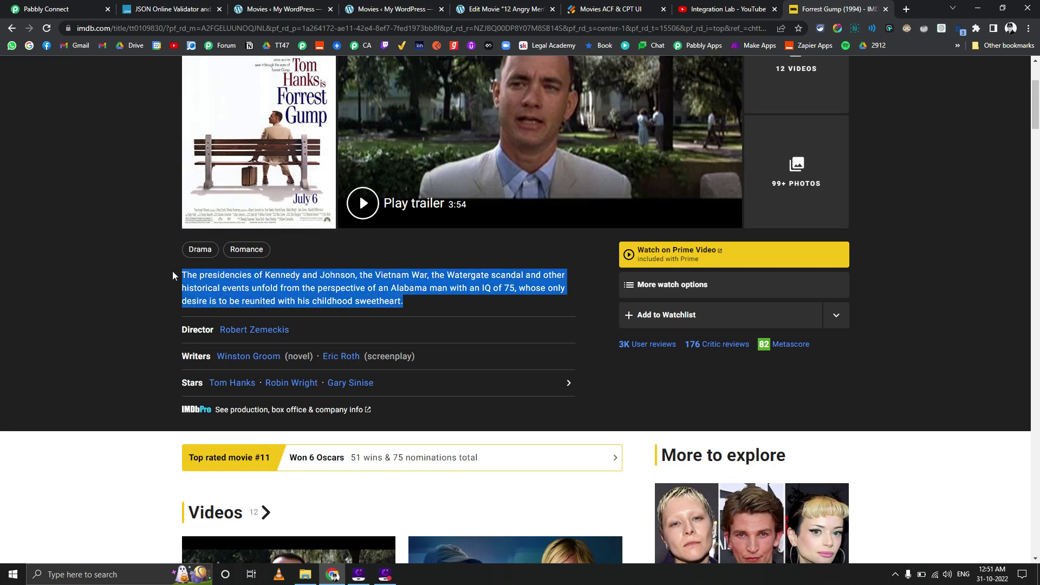
{"action": "left_click", "coordinate": [737, 6]}
{"action": "left_click", "coordinate": [609, 10]}
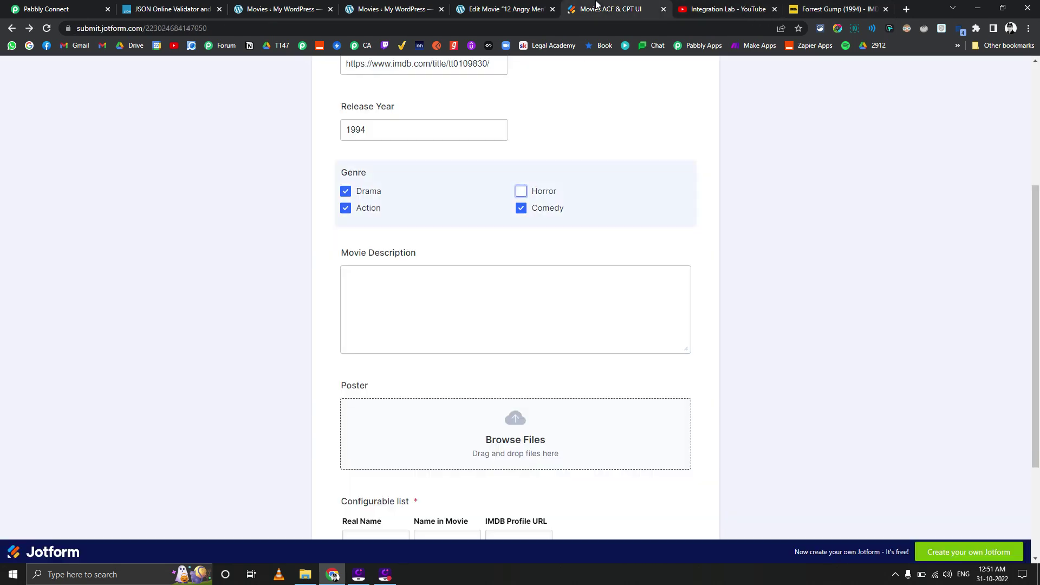
{"action": "left_click", "coordinate": [446, 282]}
{"action": "key", "text": "ctrl+v"}
- Upload forrest gump.jpg as the movie poster
{"action": "scroll", "coordinate": [444, 279], "scroll_direction": "down", "scroll_amount": 3}
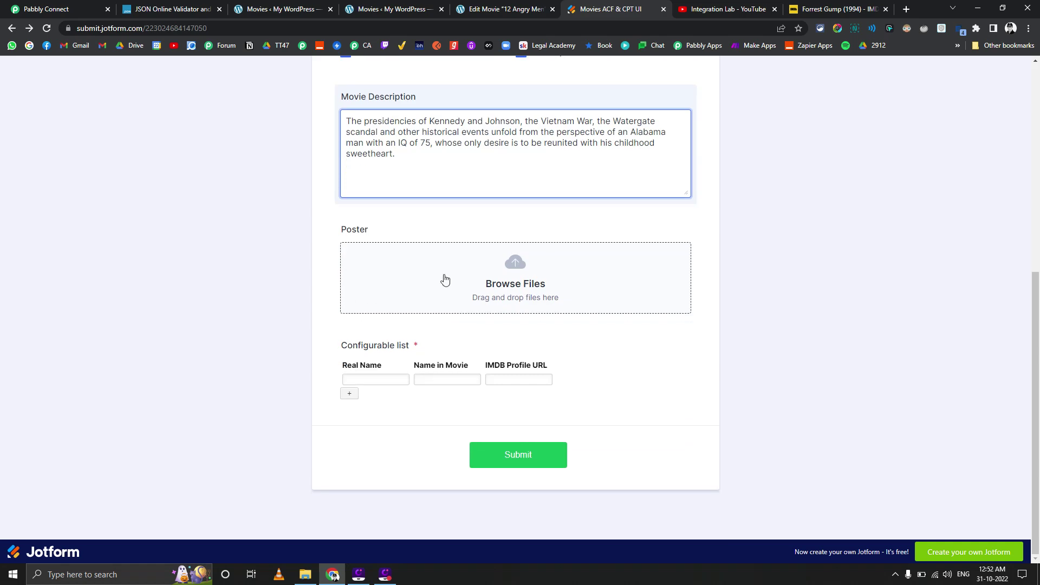
{"action": "left_click", "coordinate": [416, 263]}
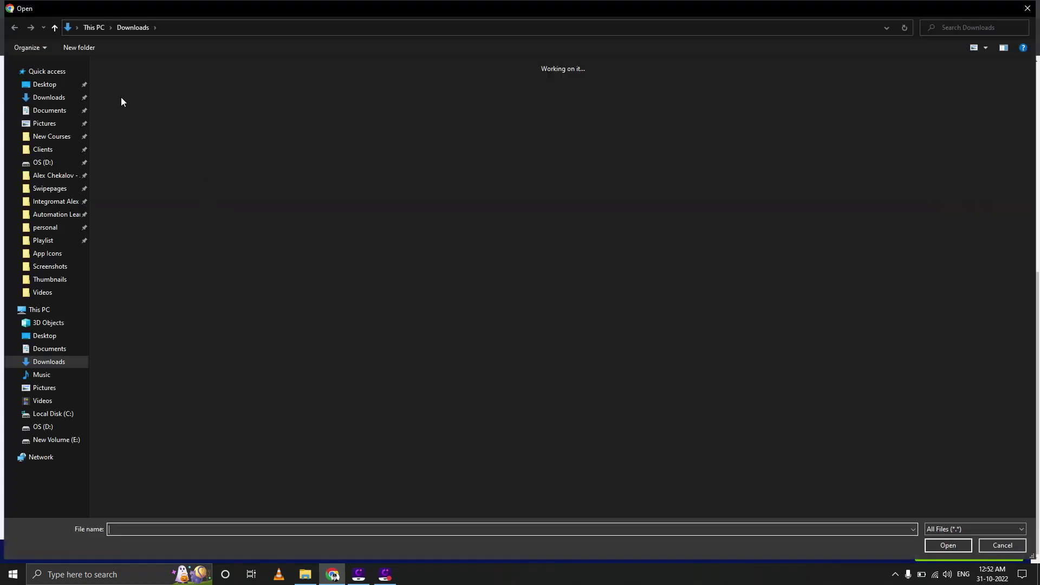
{"action": "double_click", "coordinate": [119, 99]}
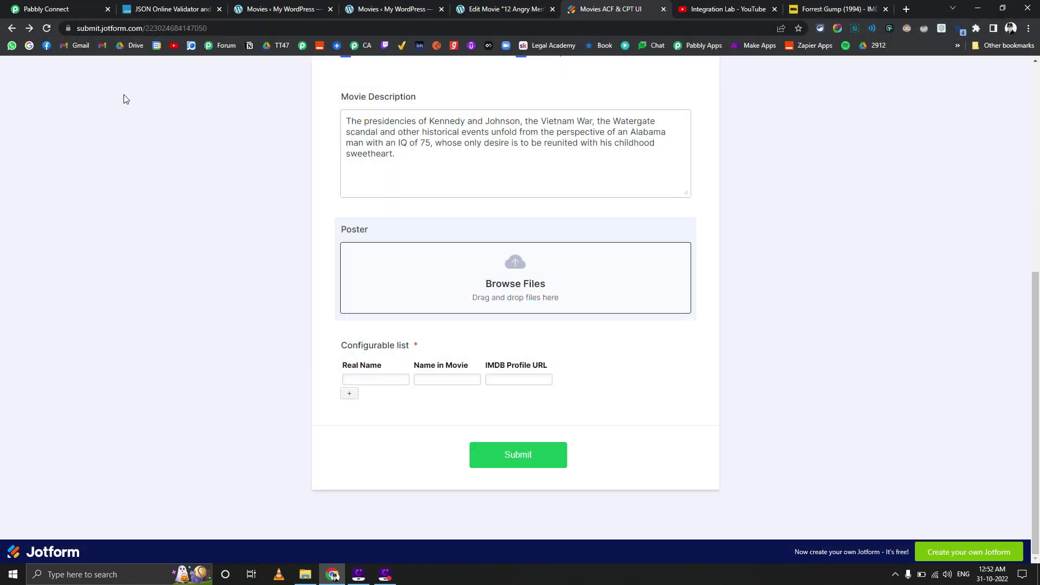
- Copy the first cast member's name from IMDb into the first row's Real Name field
{"action": "left_click", "coordinate": [818, 8]}
{"action": "scroll", "coordinate": [114, 282], "scroll_direction": "down", "scroll_amount": 10}
{"action": "scroll", "coordinate": [114, 285], "scroll_direction": "up", "scroll_amount": 4}
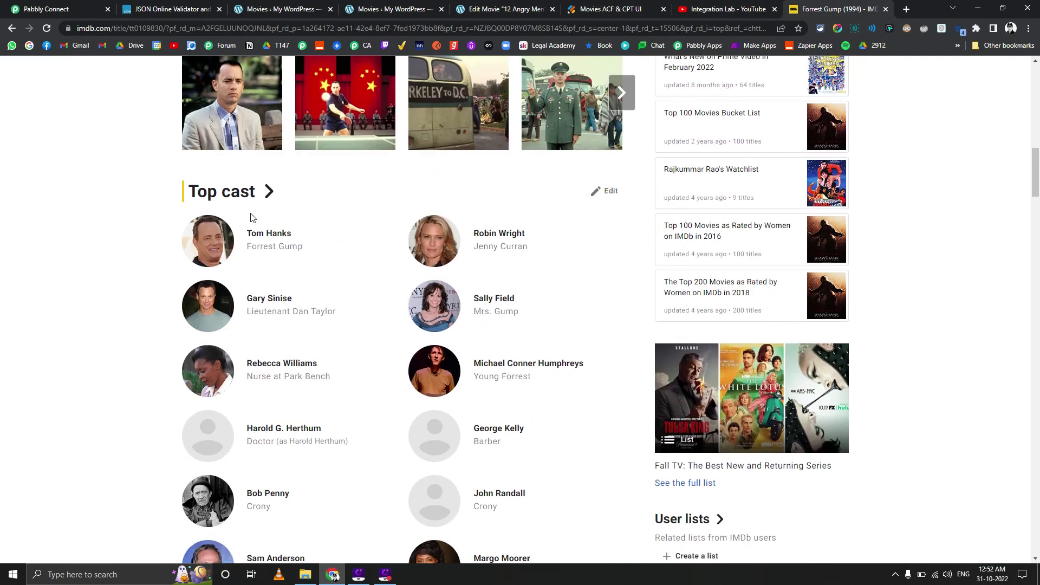
{"action": "left_click_drag", "start_coordinate": [245, 233], "coordinate": [293, 233]}
{"action": "key", "text": "ctrl+c"}
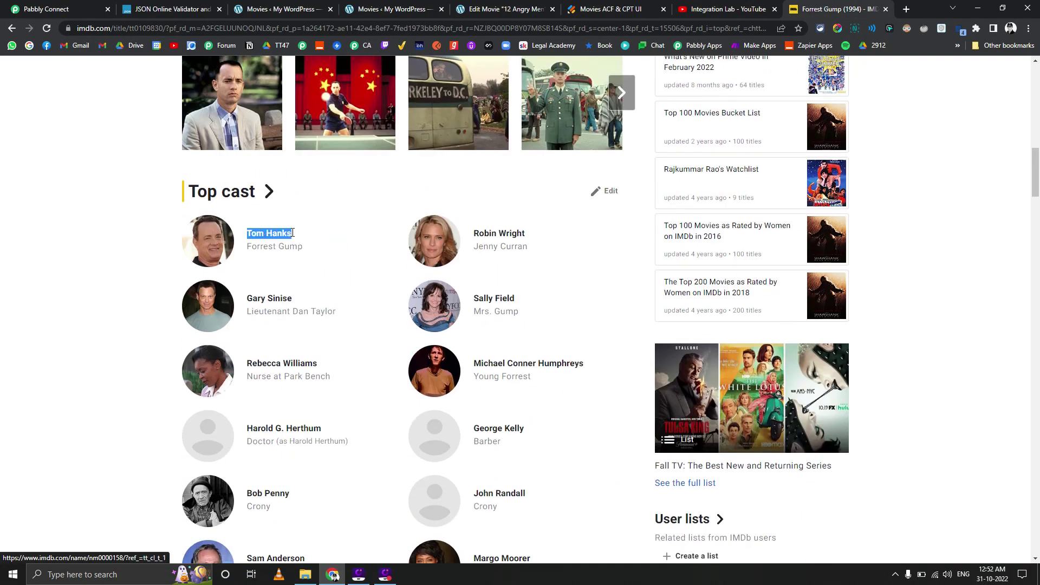
{"action": "left_click", "coordinate": [612, 8]}
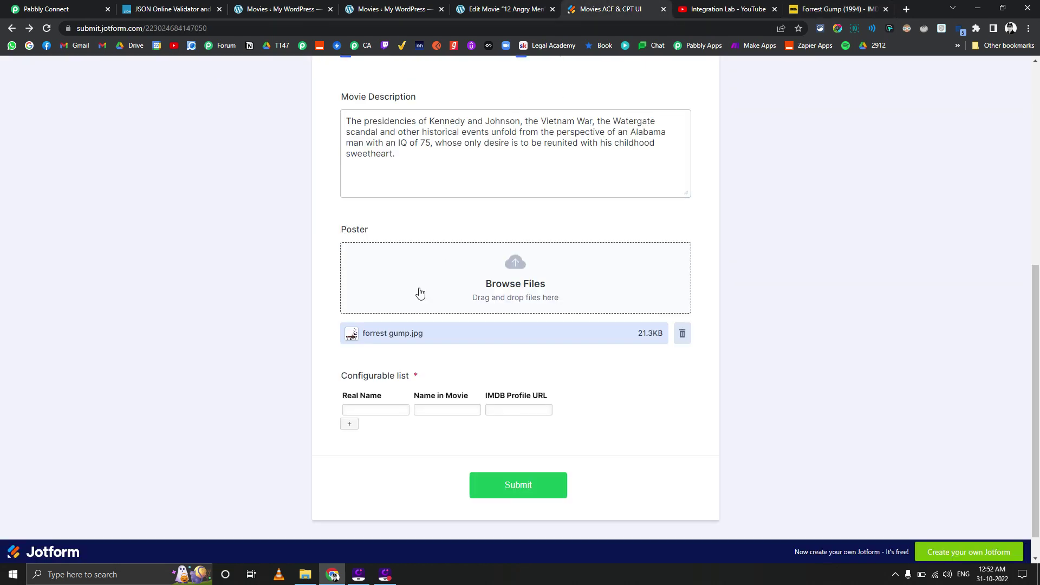
{"action": "left_click", "coordinate": [369, 410]}
{"action": "key", "text": "ctrl+v"}
- Add a second cast row and paste the second actor's name as its Real Name
{"action": "left_click", "coordinate": [829, 9]}
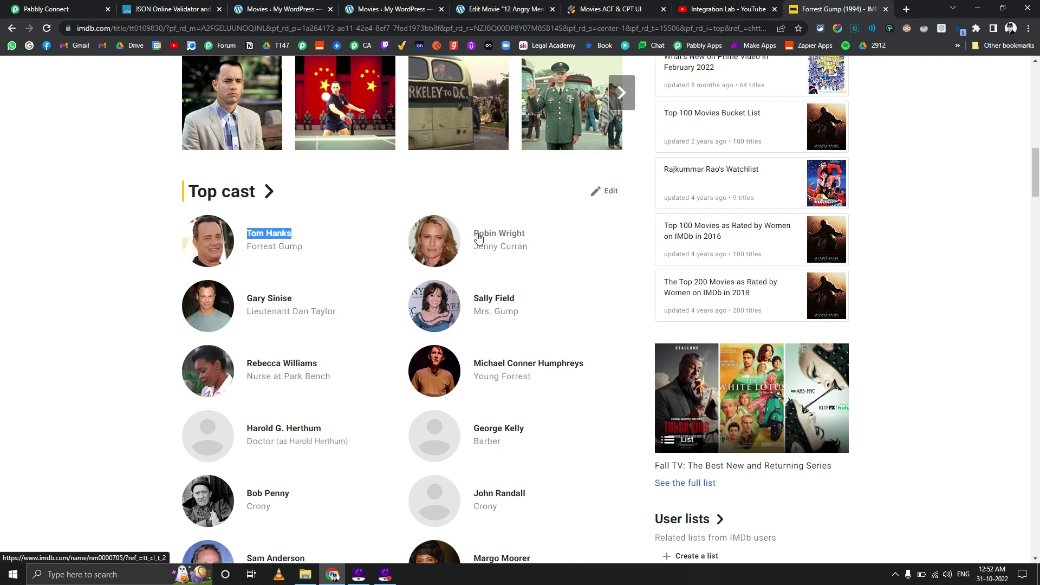
{"action": "left_click", "coordinate": [474, 235]}
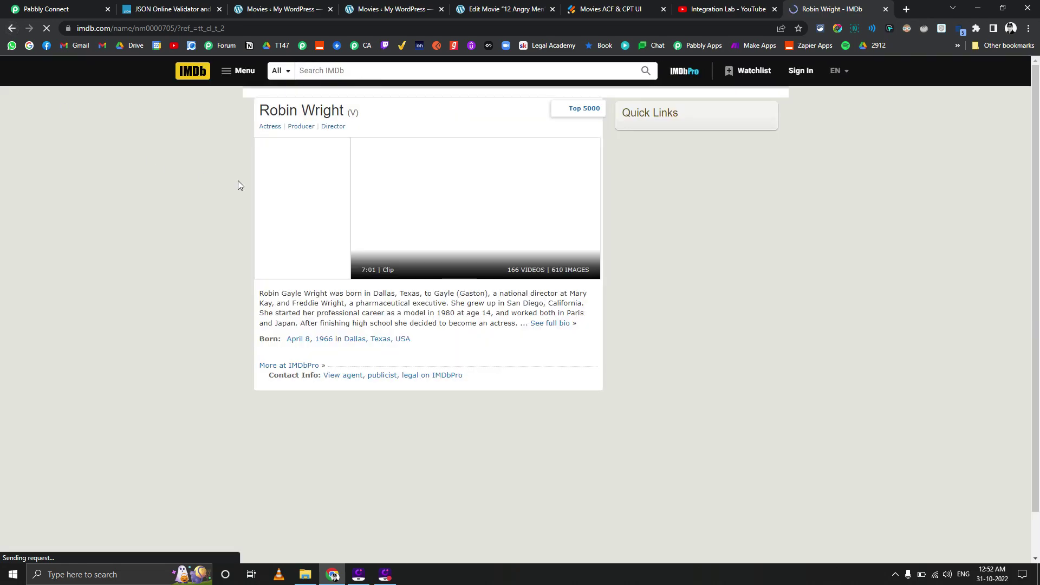
{"action": "key", "text": "alt+Left"}
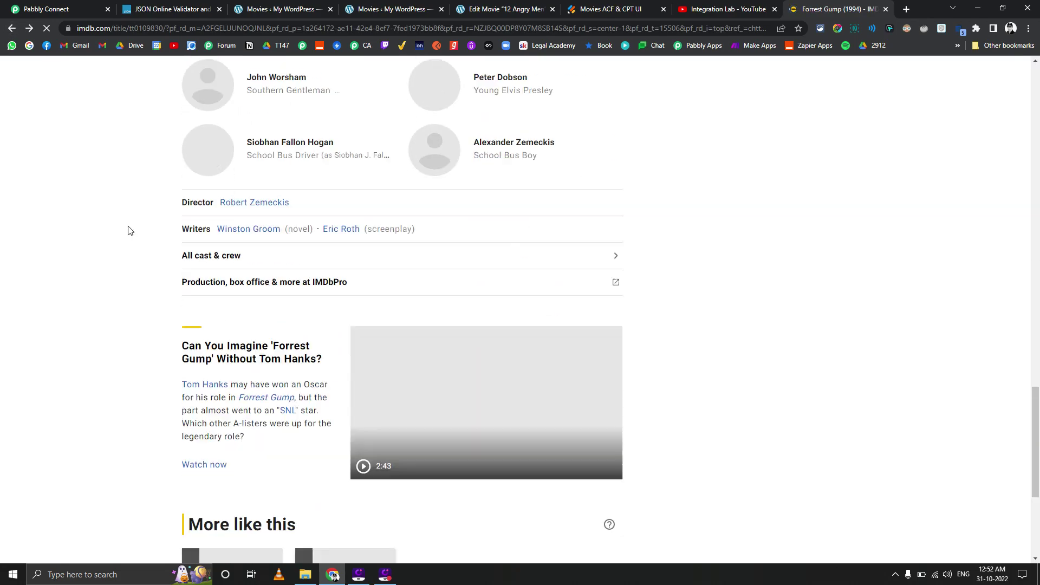
{"action": "scroll", "coordinate": [130, 231], "scroll_direction": "up", "scroll_amount": 9}
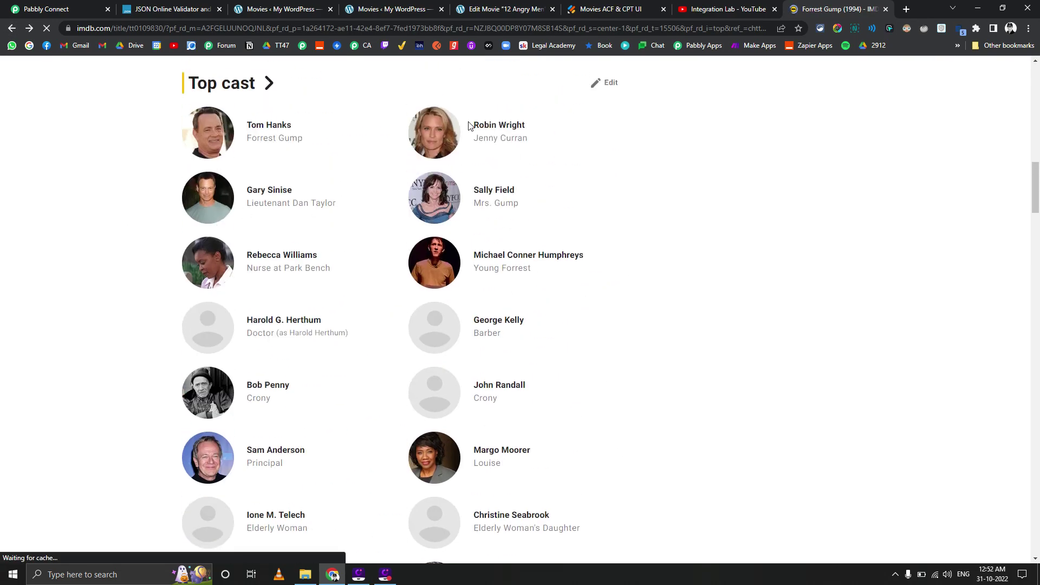
{"action": "left_click_drag", "start_coordinate": [518, 125], "coordinate": [468, 128]}
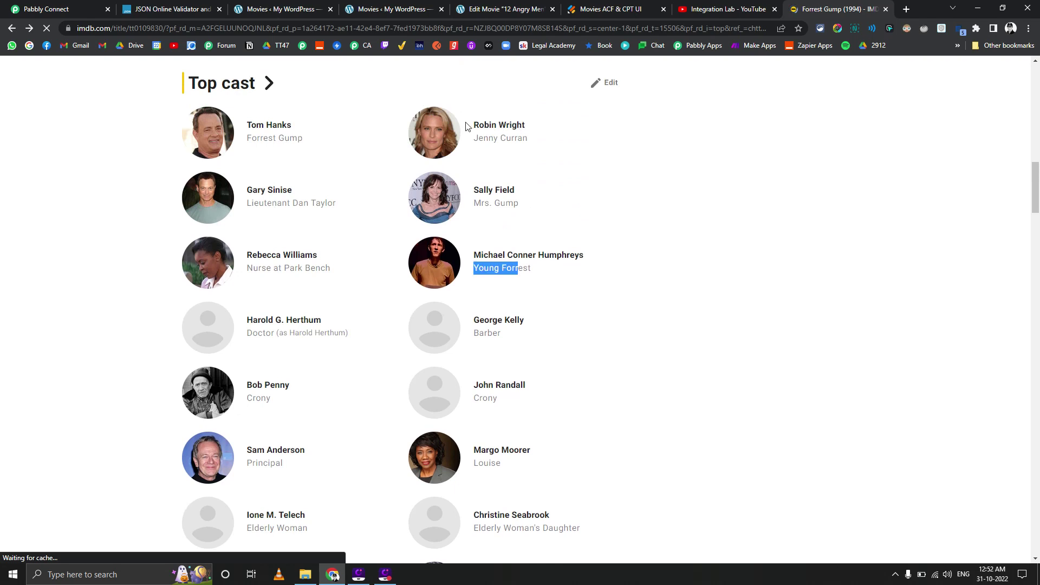
{"action": "left_click", "coordinate": [536, 101]}
{"action": "scroll", "coordinate": [520, 124], "scroll_direction": "up", "scroll_amount": 2}
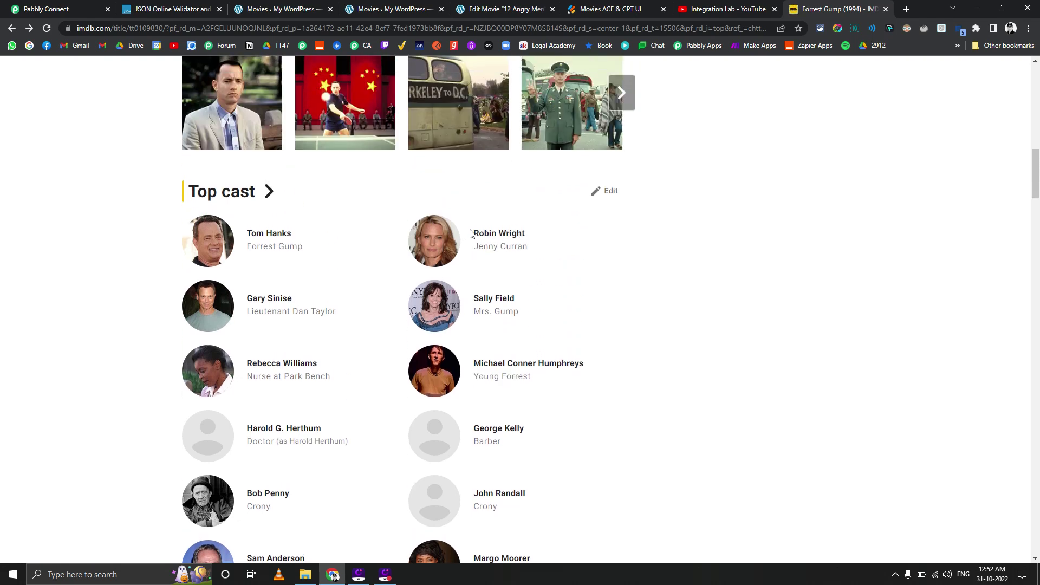
{"action": "left_click_drag", "start_coordinate": [471, 233], "coordinate": [520, 230]}
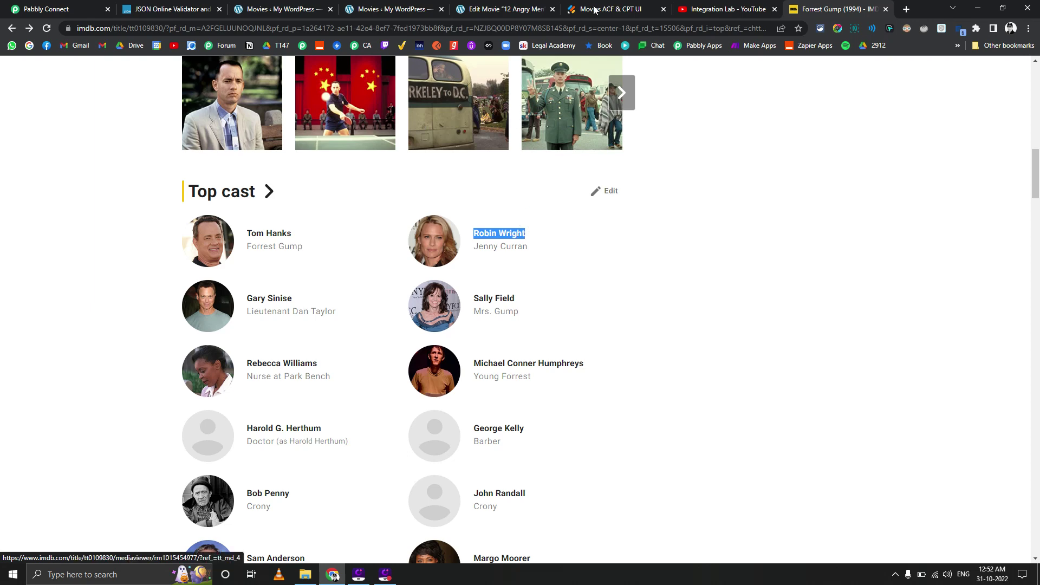
{"action": "left_click", "coordinate": [610, 9]}
{"action": "left_click", "coordinate": [350, 423]}
{"action": "left_click", "coordinate": [366, 425]}
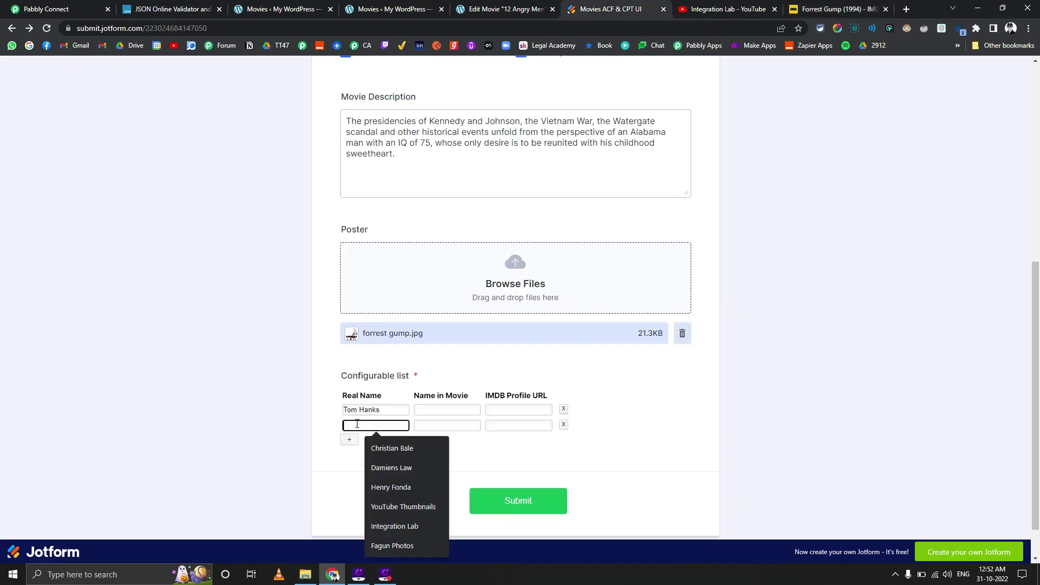
{"action": "type", "text": "Robin Wright"}
- Fill the Name in Movie fields with the characters Forrest Gump and Jenny Curran
{"action": "left_click", "coordinate": [834, 8]}
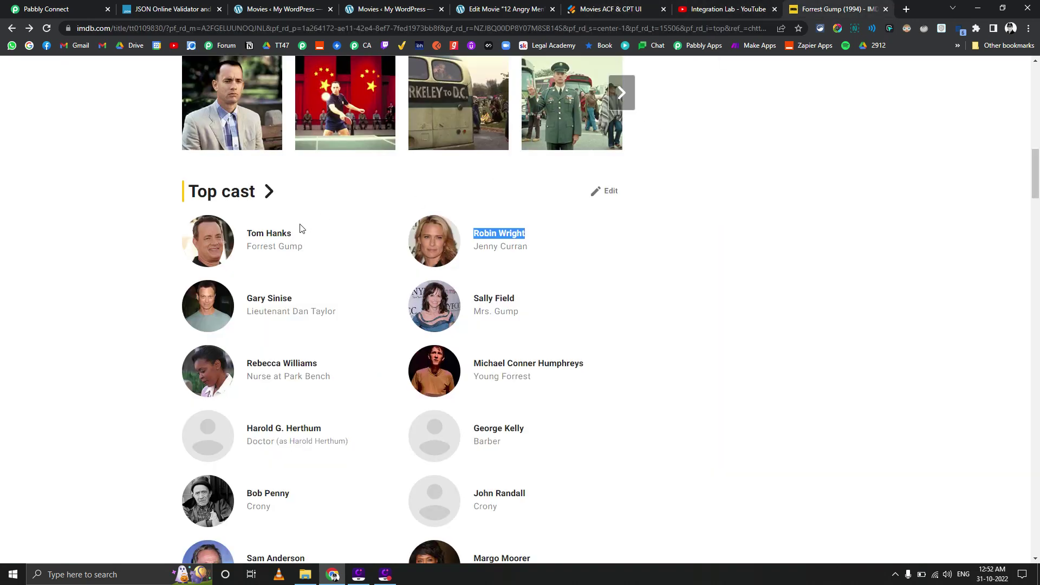
{"action": "left_click_drag", "start_coordinate": [248, 248], "coordinate": [311, 252]}
{"action": "key", "text": "ctrl+c"}
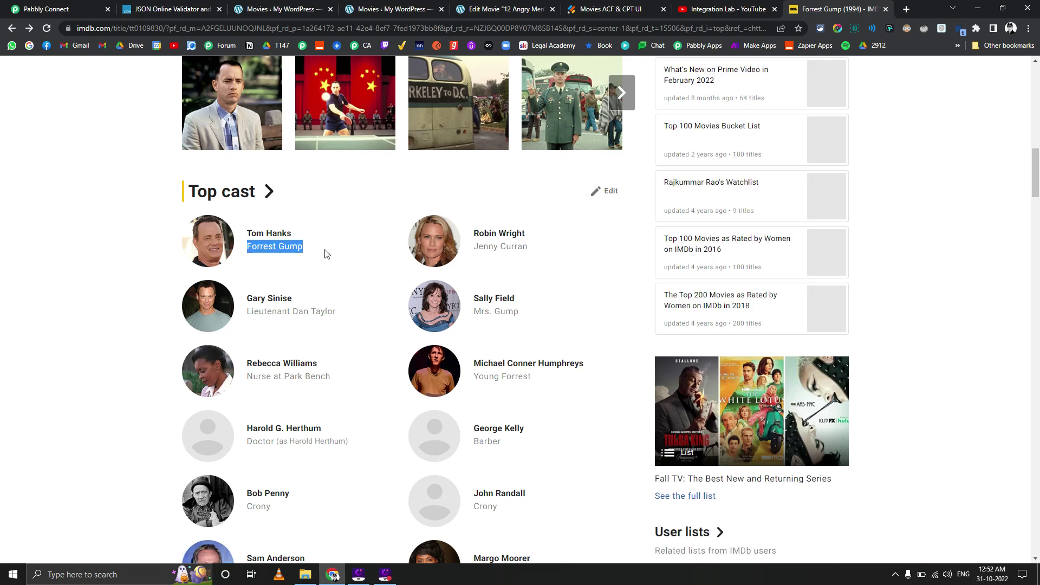
{"action": "left_click", "coordinate": [610, 9]}
{"action": "left_click", "coordinate": [444, 410]}
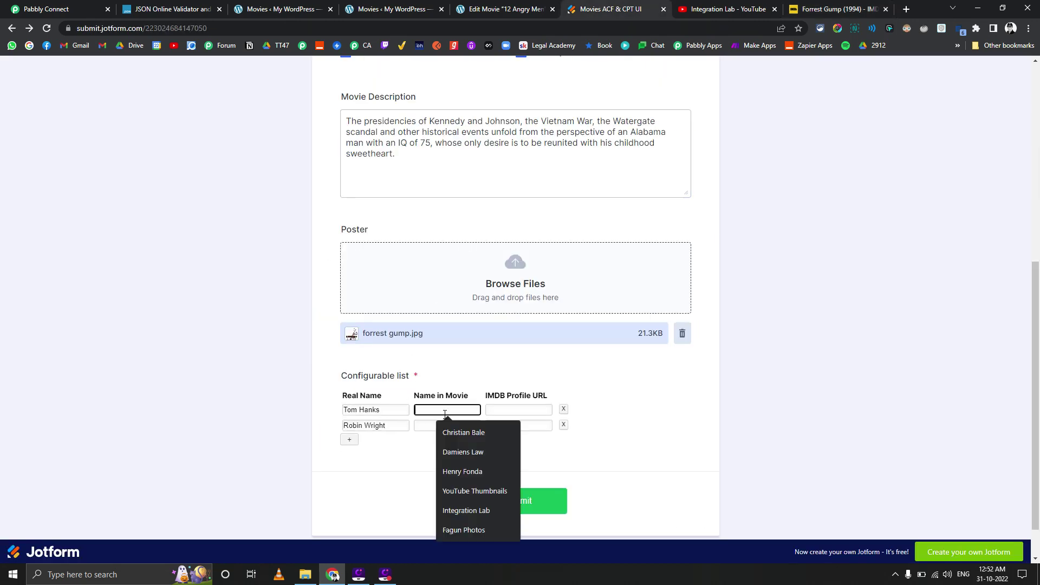
{"action": "key", "text": "ctrl+v"}
{"action": "left_click", "coordinate": [835, 9]}
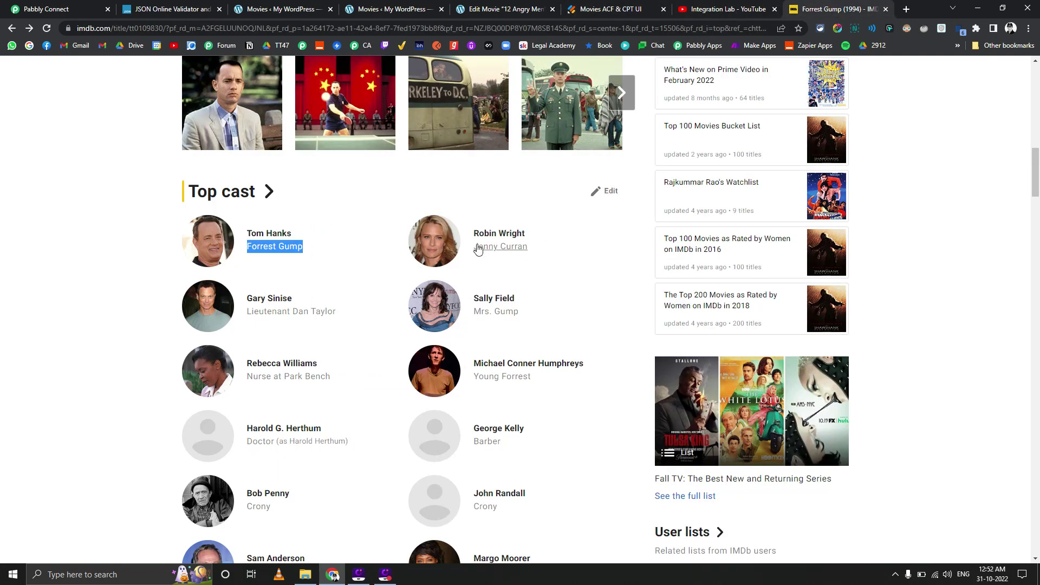
{"action": "left_click_drag", "start_coordinate": [474, 247], "coordinate": [545, 255]}
{"action": "key", "text": "ctrl+c"}
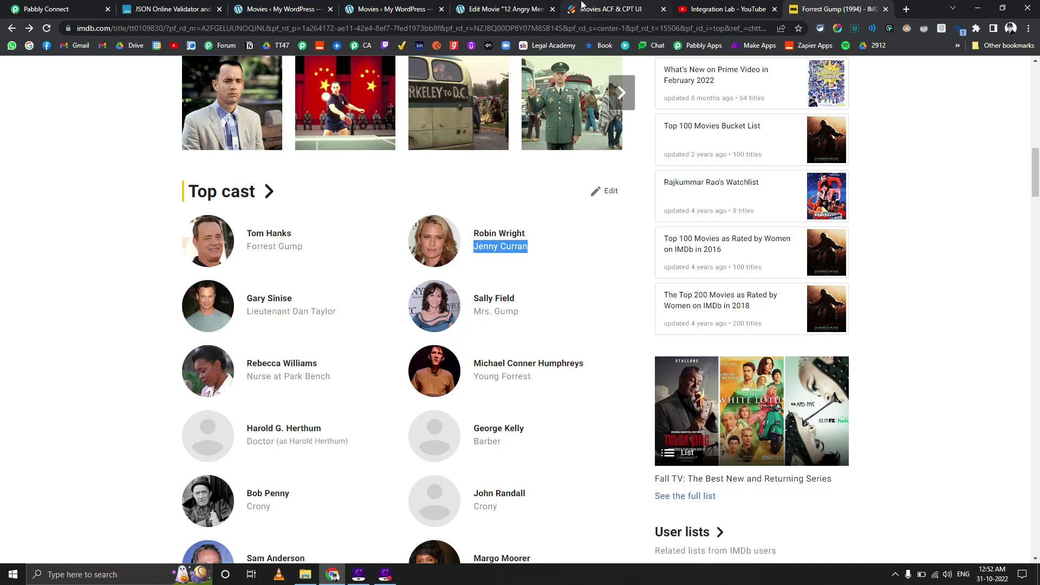
{"action": "left_click", "coordinate": [583, 9]}
{"action": "left_click", "coordinate": [442, 426]}
{"action": "key", "text": "ctrl+v"}
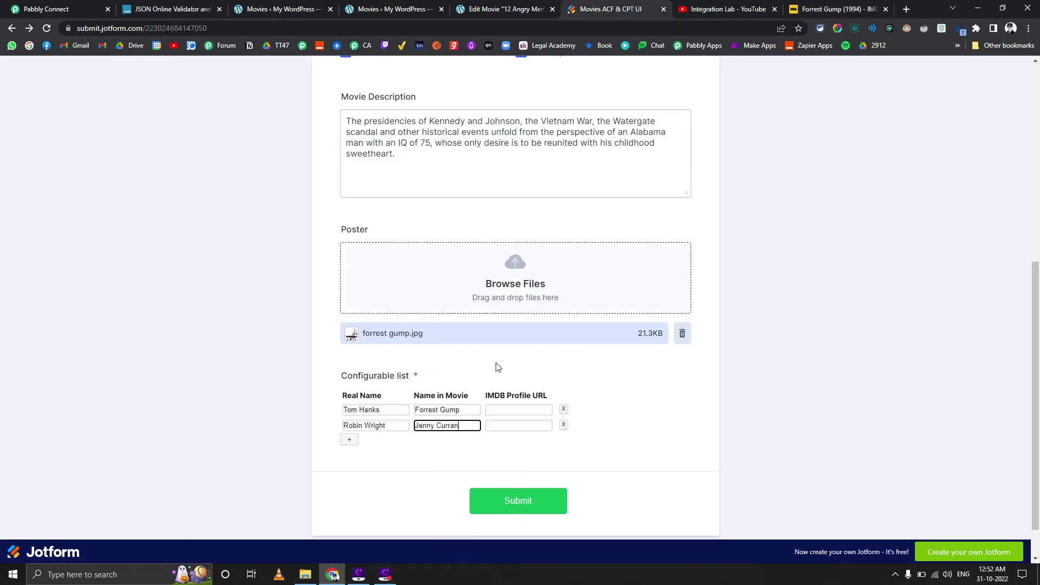
- Paste the Forrest Gump character link as Tom Hanks's IMDB Profile URL, trimming the ?ref_ suffix
{"action": "left_click", "coordinate": [834, 9]}
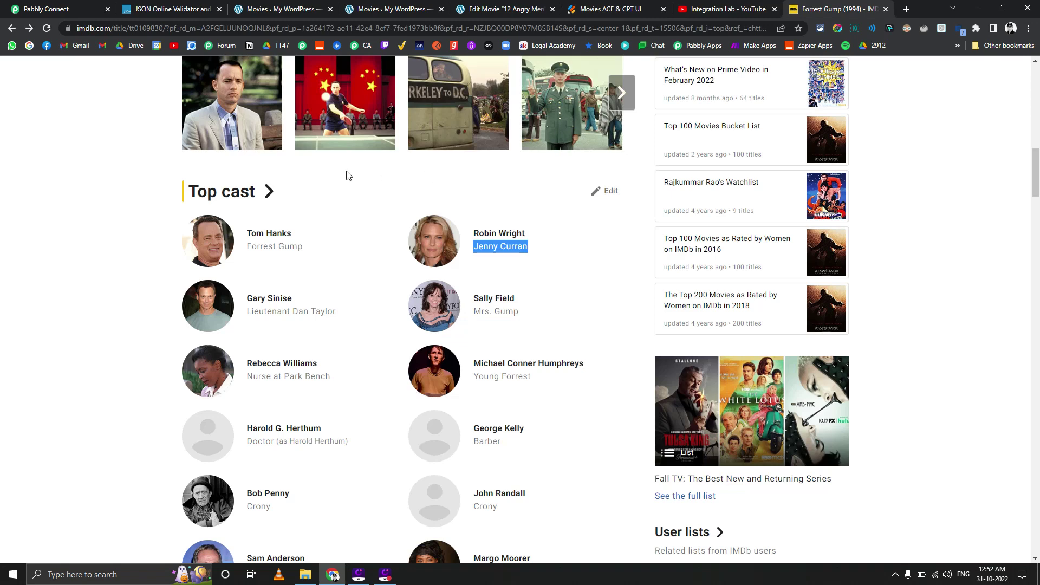
{"action": "right_click", "coordinate": [270, 247]}
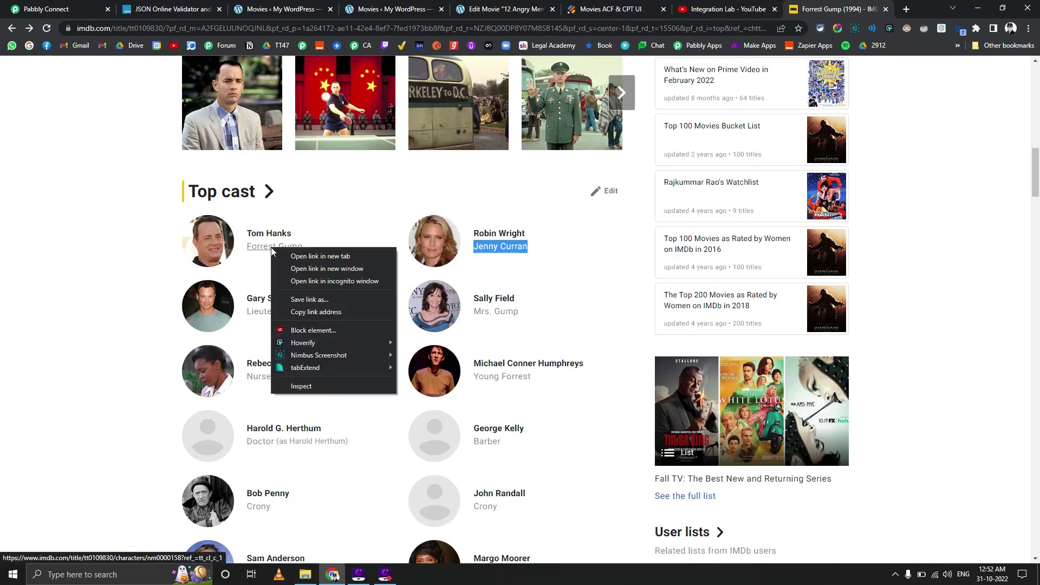
{"action": "left_click", "coordinate": [304, 311]}
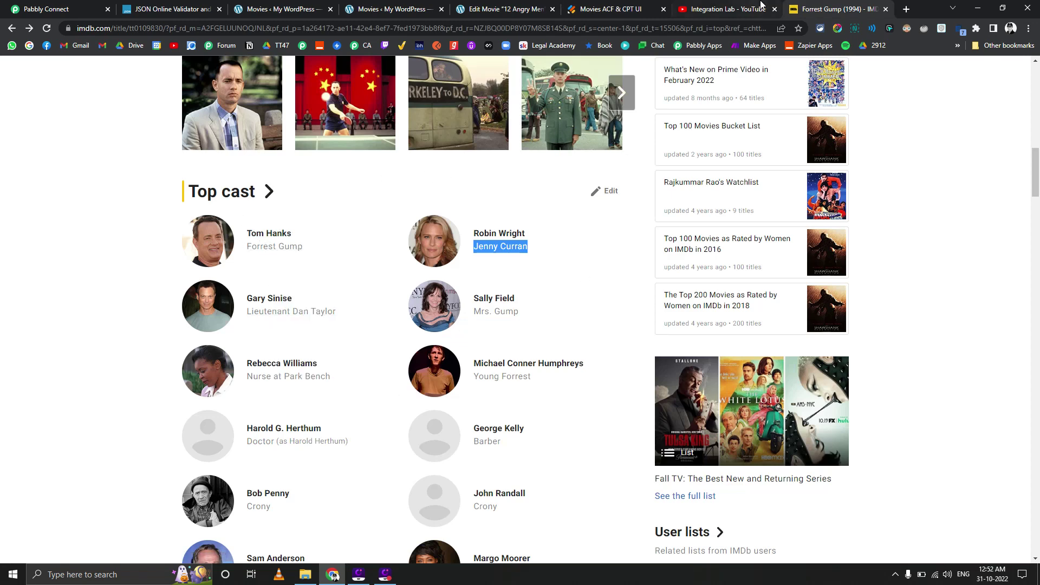
{"action": "left_click", "coordinate": [628, 6]}
{"action": "left_click", "coordinate": [504, 409]}
{"action": "key", "text": "ctrl+v"}
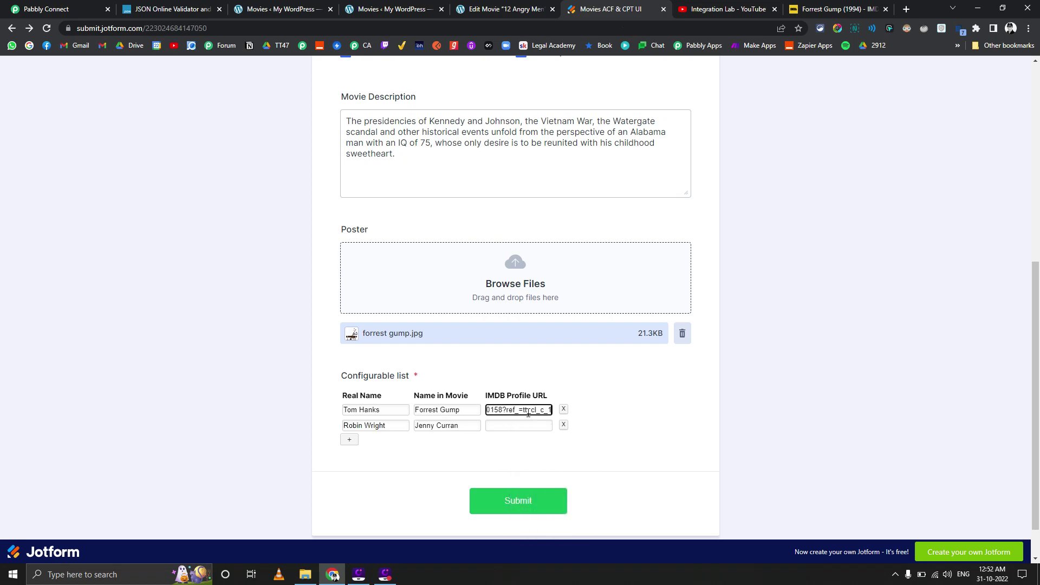
{"action": "left_click_drag", "start_coordinate": [505, 412], "coordinate": [616, 419]}
{"action": "key", "text": "BackSpace"}
{"action": "left_click", "coordinate": [834, 9]}
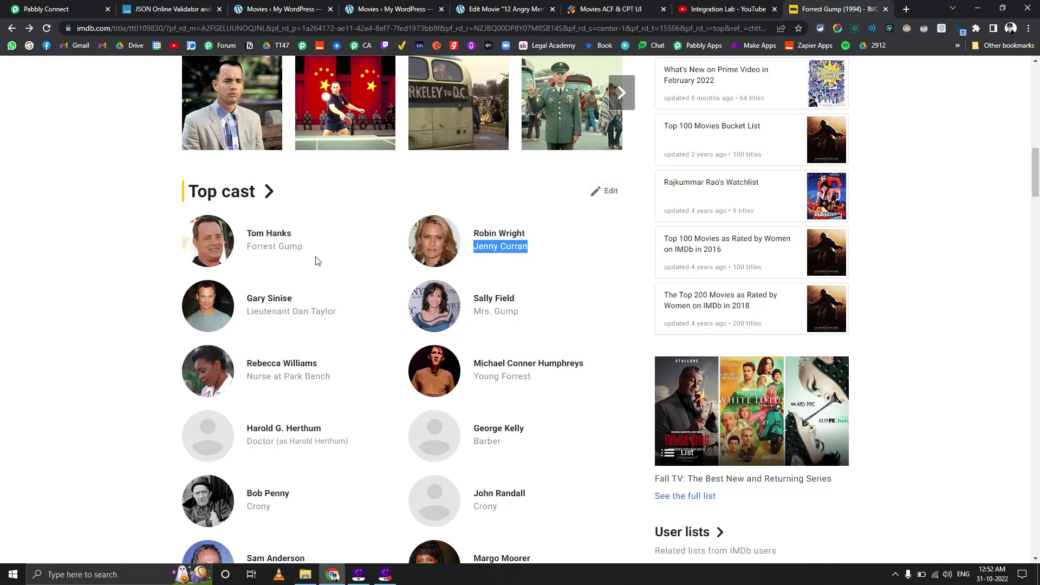
{"action": "right_click", "coordinate": [488, 247]}
{"action": "left_click", "coordinate": [508, 310]}
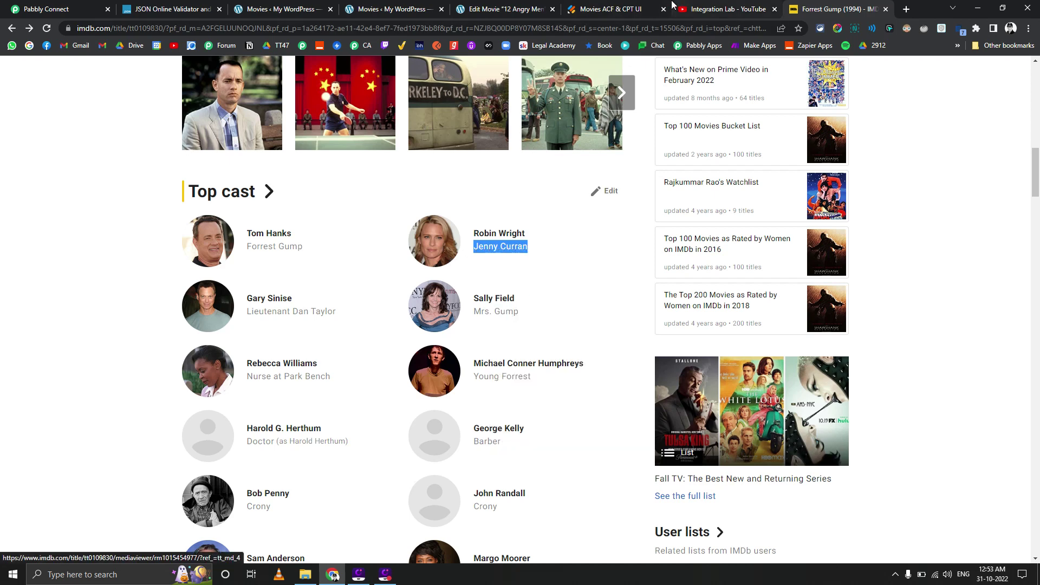
{"action": "left_click", "coordinate": [623, 8]}
{"action": "right_click", "coordinate": [519, 426]}
{"action": "left_click", "coordinate": [509, 467]}
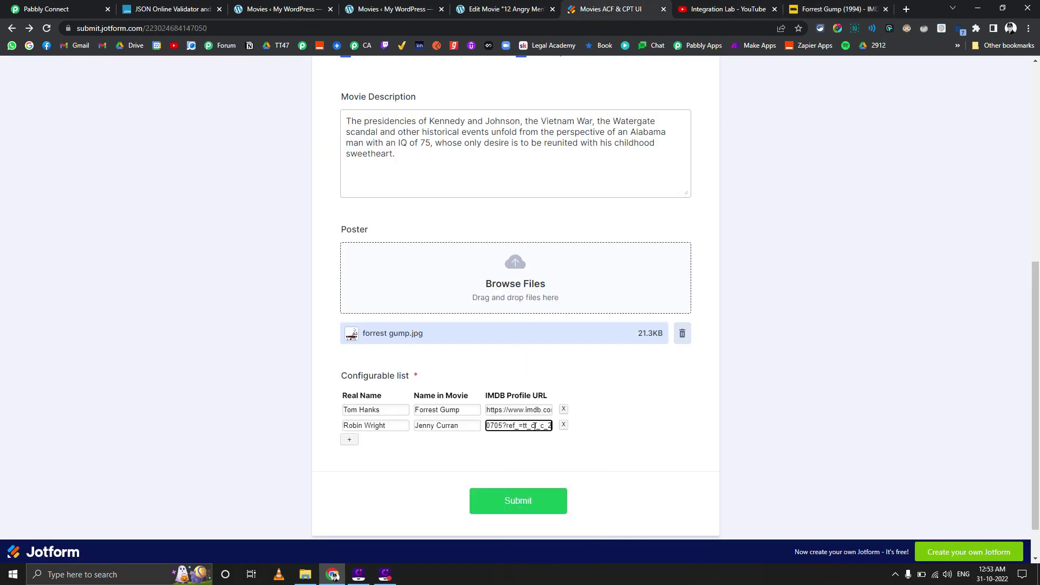
{"action": "left_click_drag", "start_coordinate": [504, 427], "coordinate": [561, 432]}
{"action": "key", "text": "BackSpace"}
{"action": "left_click", "coordinate": [235, 362]}
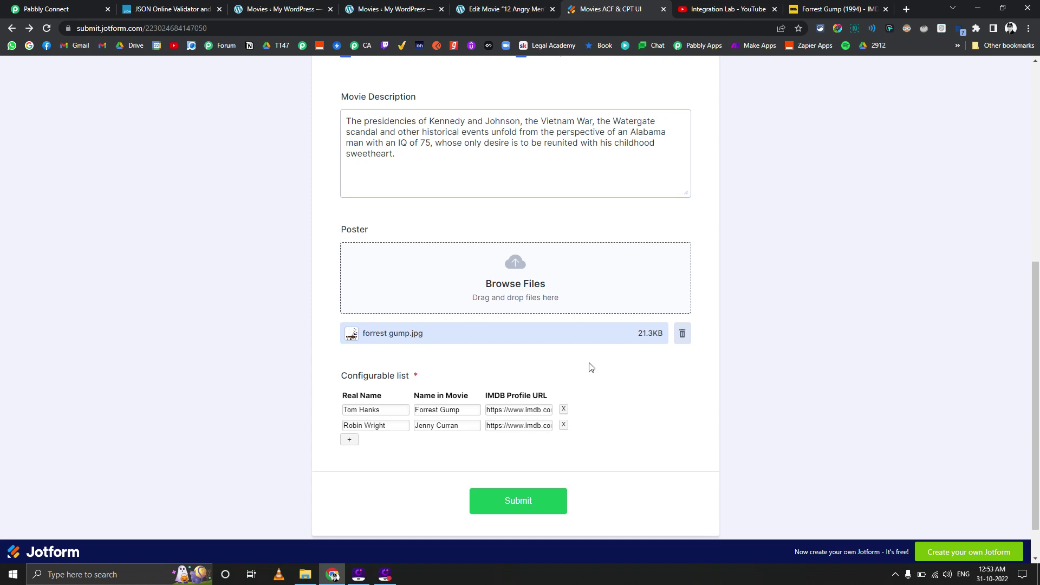
{"action": "left_click", "coordinate": [512, 499]}
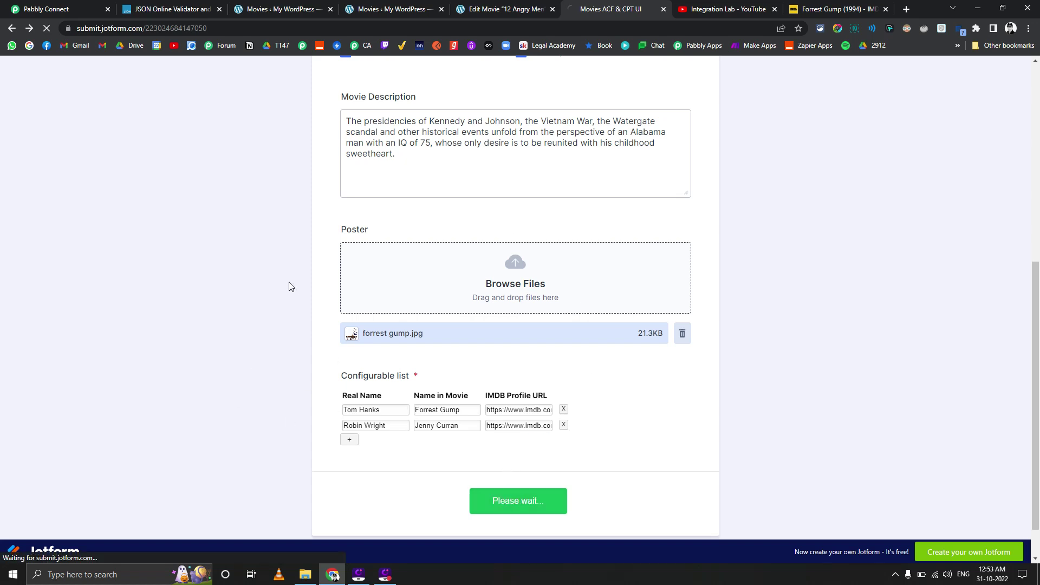
- Refresh the WordPress Movies list, edit Forrest Gump, and review its Movies fields and two Cast rows
{"action": "left_click", "coordinate": [267, 9]}
{"action": "left_click", "coordinate": [47, 29]}
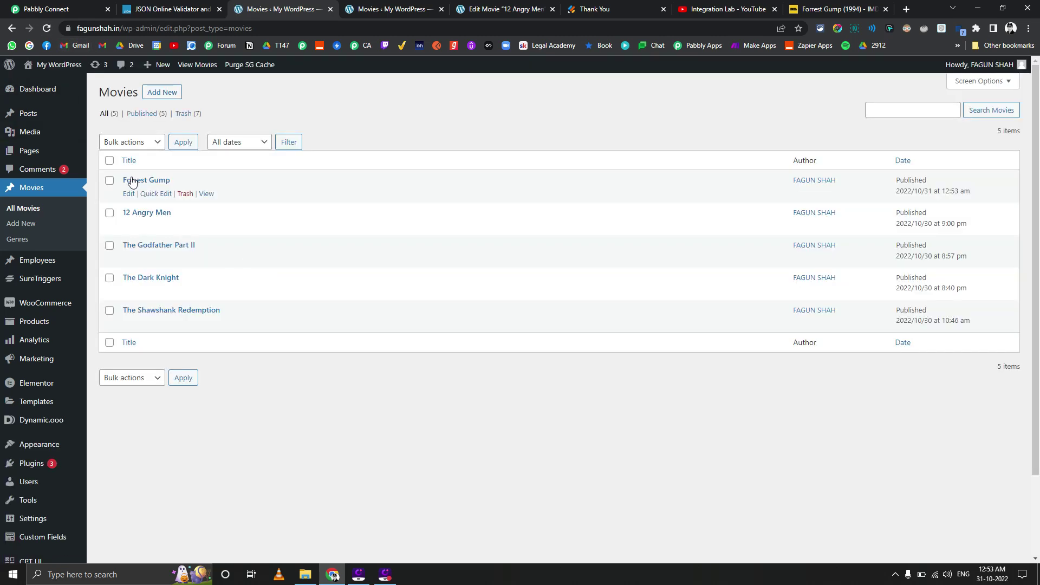
{"action": "left_click", "coordinate": [129, 195]}
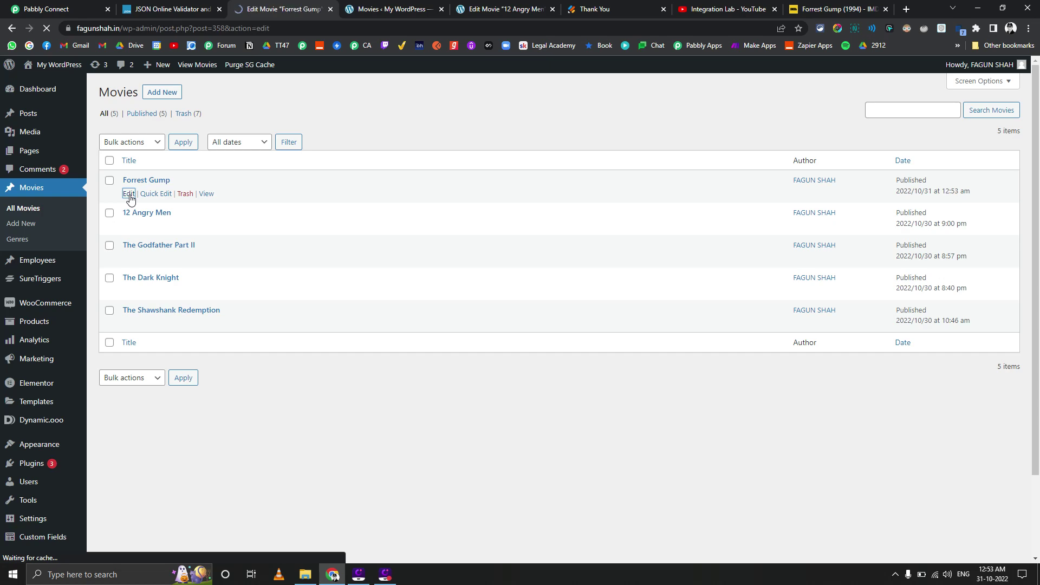
{"action": "scroll", "coordinate": [211, 228], "scroll_direction": "down", "scroll_amount": 4}
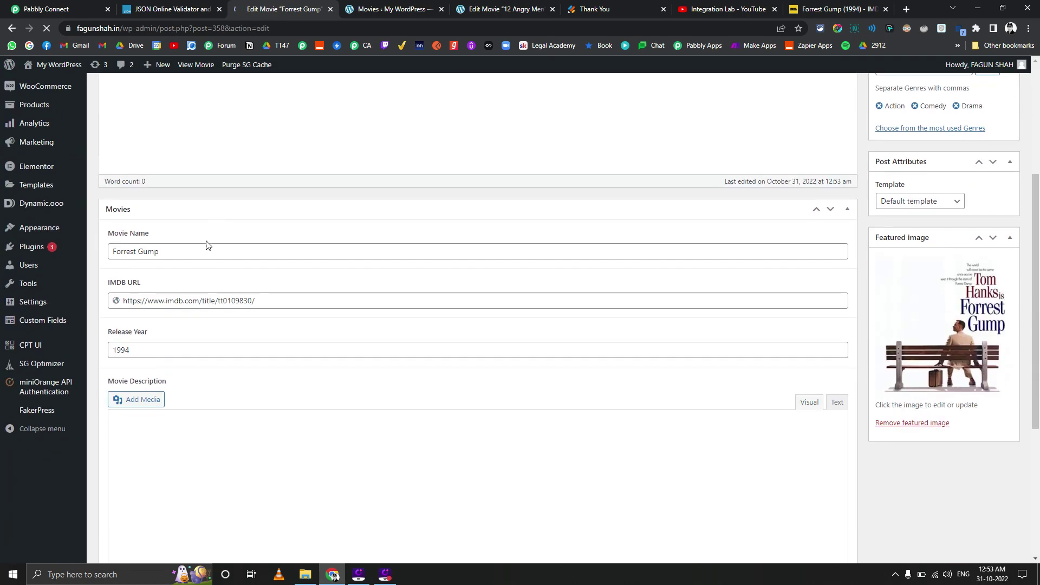
{"action": "scroll", "coordinate": [169, 291], "scroll_direction": "down", "scroll_amount": 2}
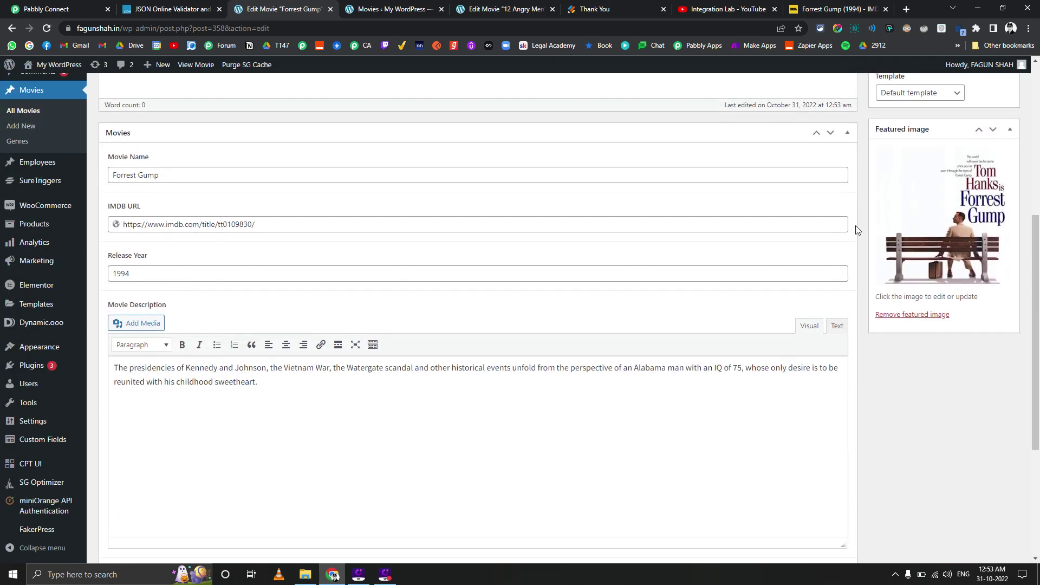
{"action": "scroll", "coordinate": [146, 260], "scroll_direction": "down", "scroll_amount": 1}
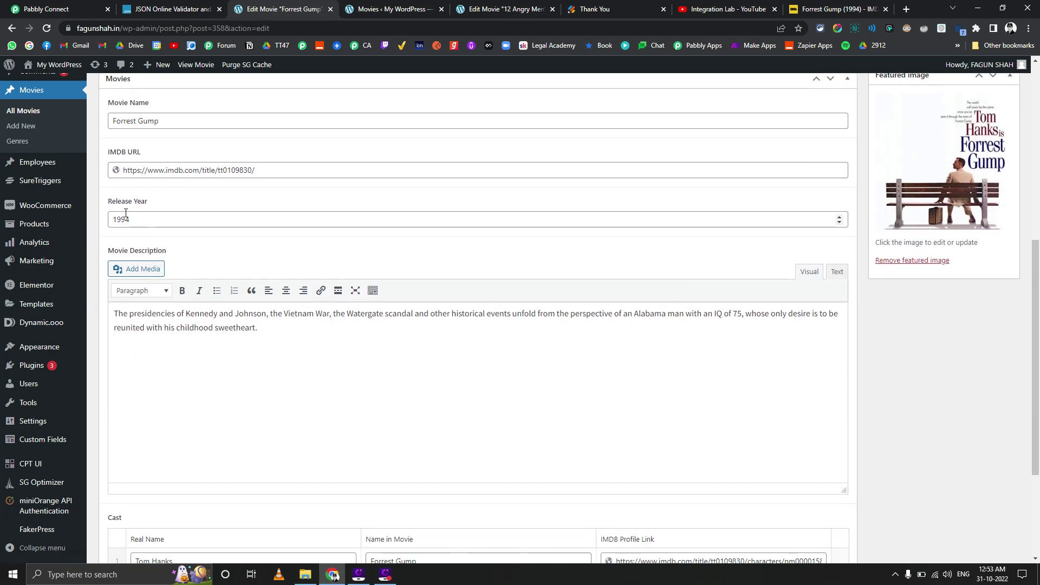
{"action": "scroll", "coordinate": [156, 157], "scroll_direction": "down", "scroll_amount": 3}
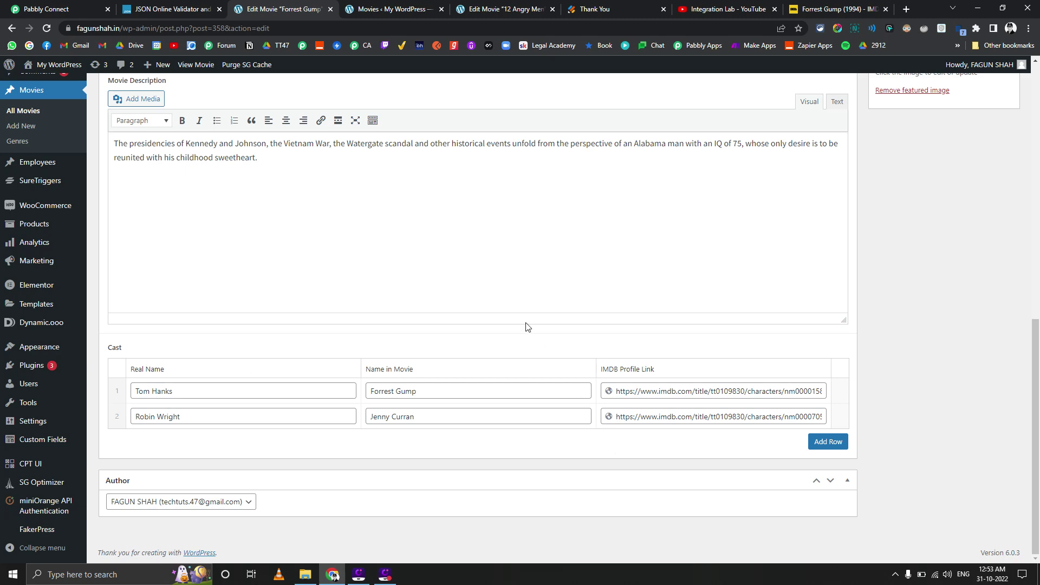
{"action": "scroll", "coordinate": [525, 324], "scroll_direction": "up", "scroll_amount": 10}
{"action": "scroll", "coordinate": [704, 140], "scroll_direction": "up", "scroll_amount": 1}
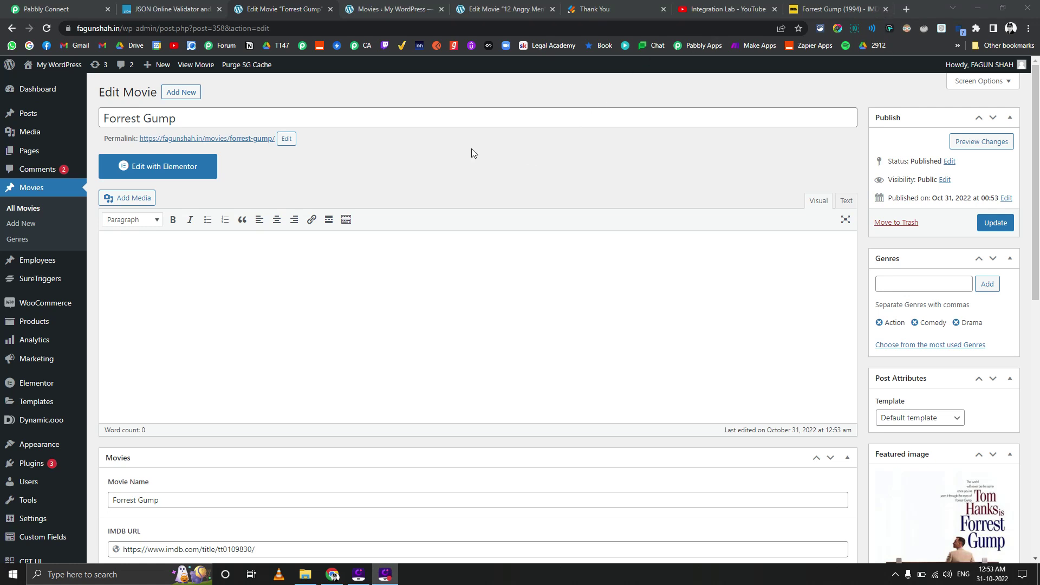
- Search the web for 'acf pro rest api' from the JSON validator tab
{"action": "left_click", "coordinate": [173, 9]}
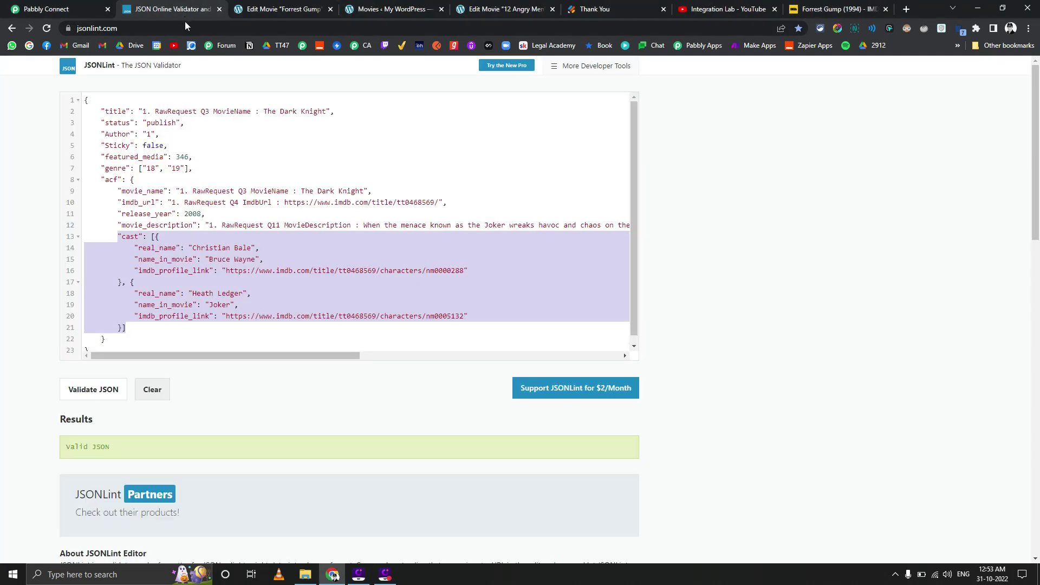
{"action": "left_click", "coordinate": [184, 24]}
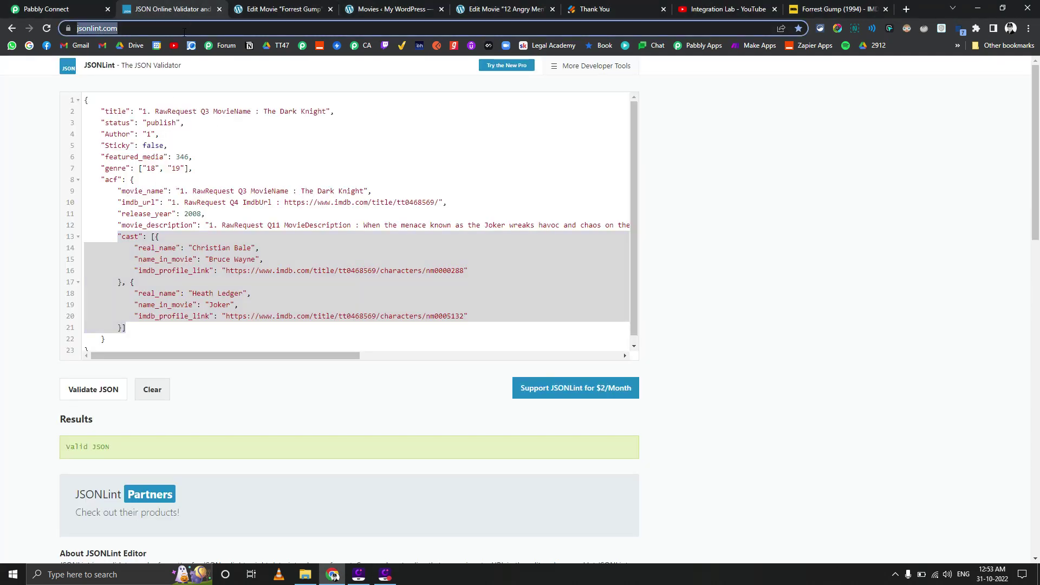
{"action": "type", "text": "acf p"}
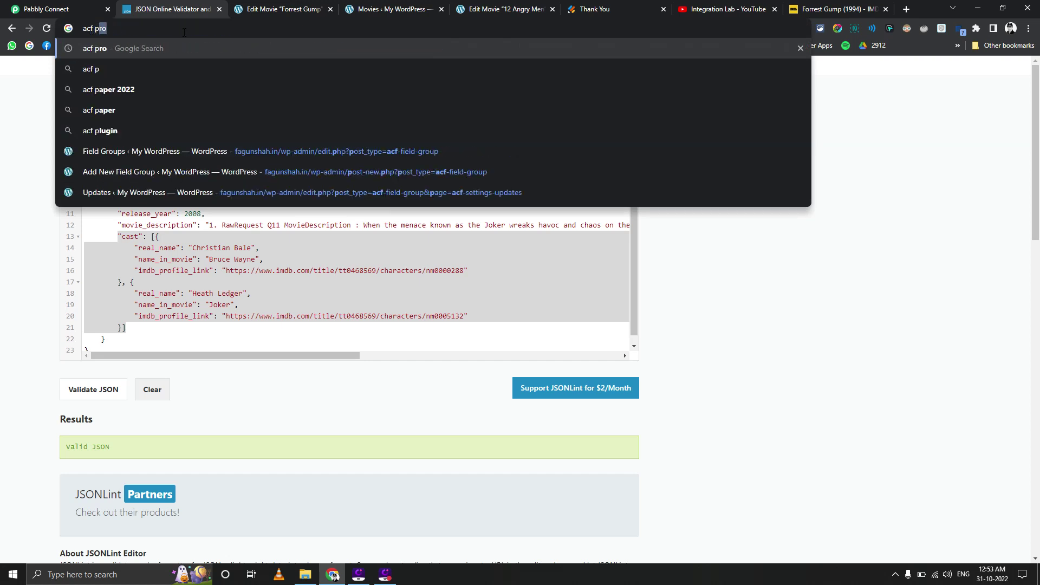
{"action": "type", "text": "ro res"}
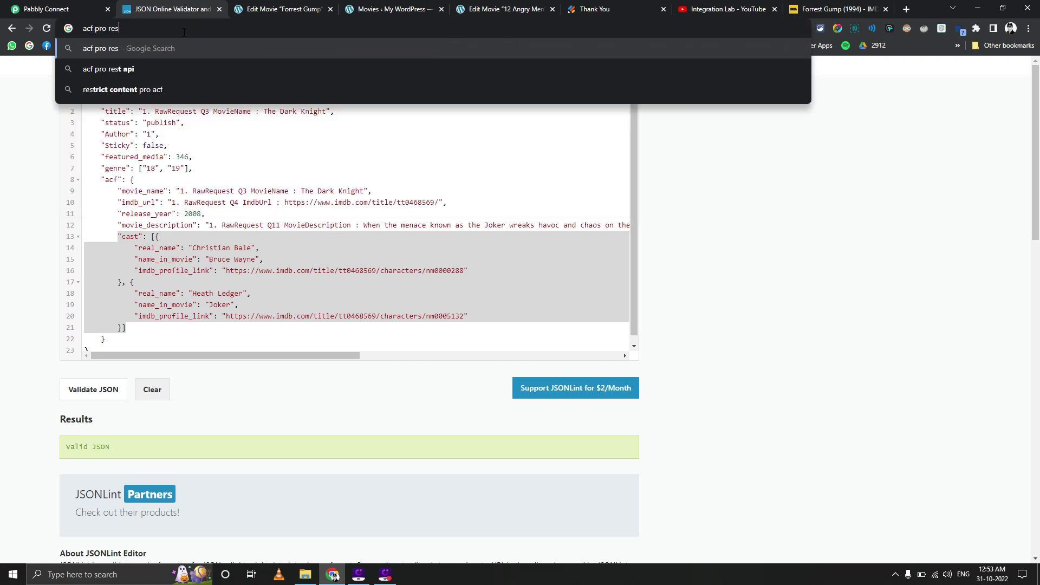
{"action": "key", "text": "Down"}
{"action": "key", "text": "Return"}
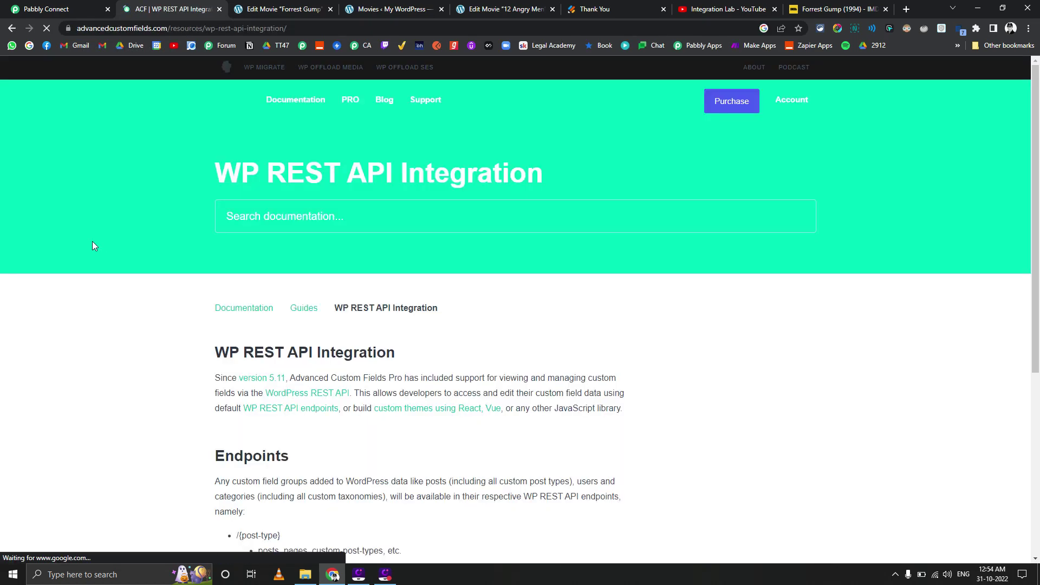
- Read the ACF 'WP REST API Integration' docs down to the acf schema and POST Request examples
{"action": "scroll", "coordinate": [54, 252], "scroll_direction": "down", "scroll_amount": 20}
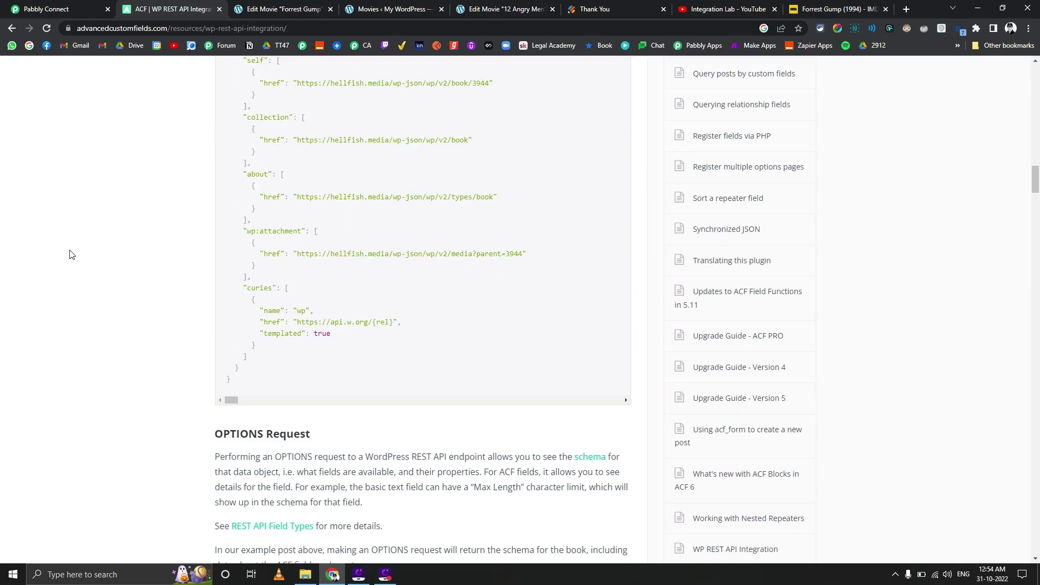
{"action": "scroll", "coordinate": [70, 255], "scroll_direction": "down", "scroll_amount": 3}
{"action": "left_click", "coordinate": [252, 30]}
{"action": "scroll", "coordinate": [84, 242], "scroll_direction": "down", "scroll_amount": 10}
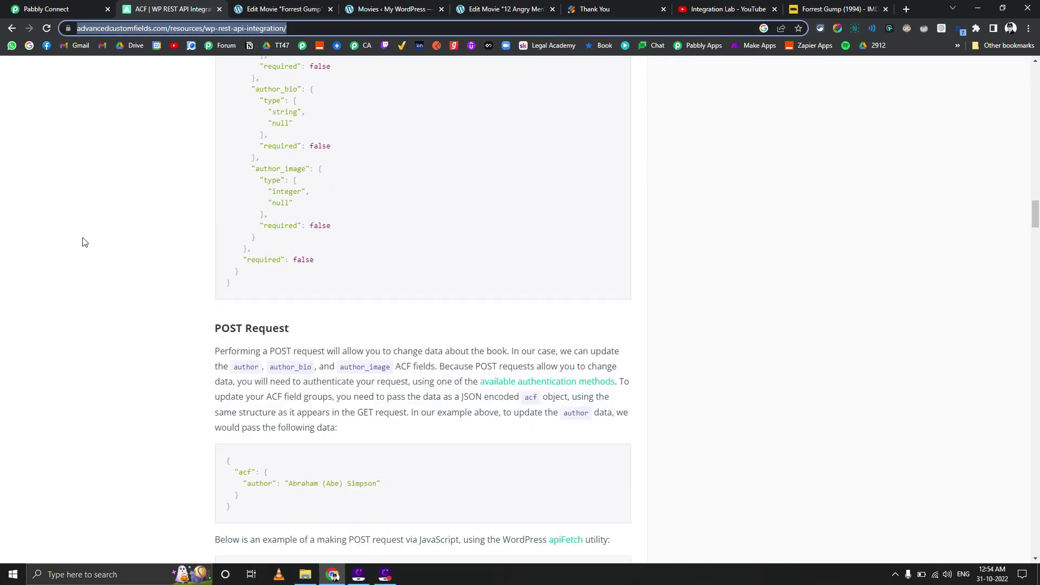
{"action": "scroll", "coordinate": [81, 249], "scroll_direction": "down", "scroll_amount": 20}
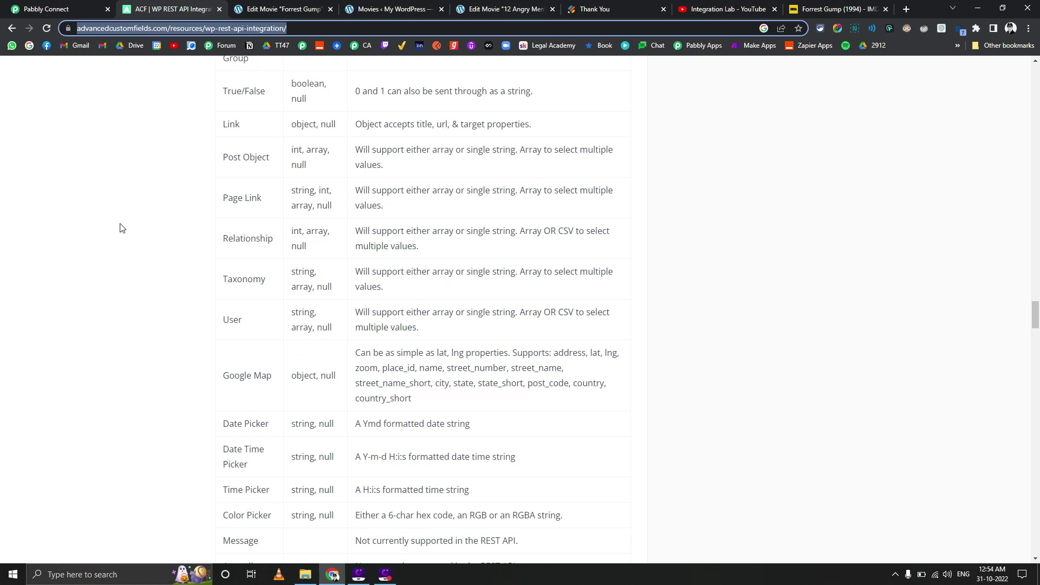
{"action": "scroll", "coordinate": [123, 229], "scroll_direction": "up", "scroll_amount": 10}
{"action": "scroll", "coordinate": [122, 230], "scroll_direction": "up", "scroll_amount": 15}
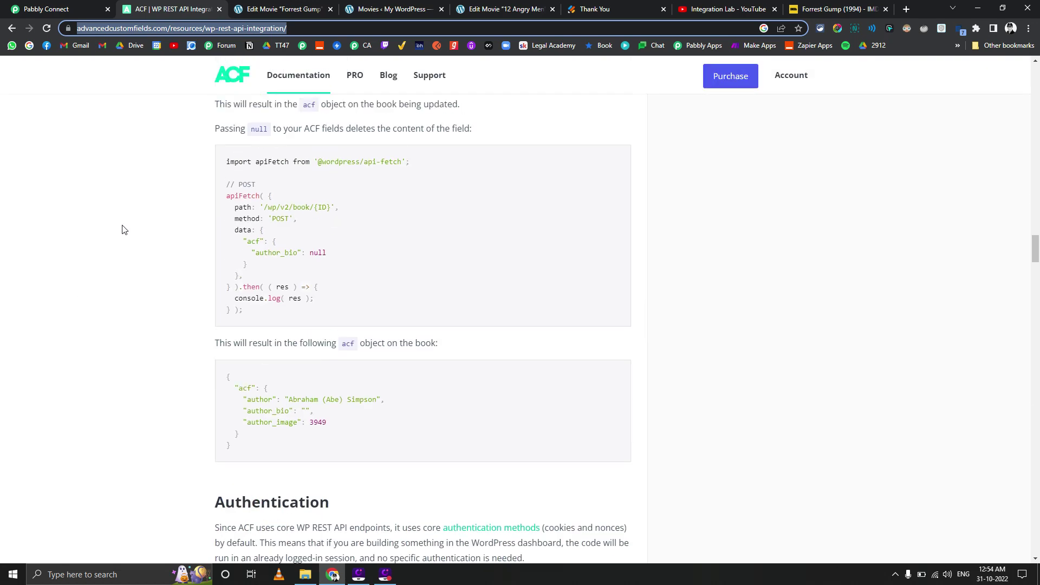
{"action": "scroll", "coordinate": [123, 229], "scroll_direction": "up", "scroll_amount": 15}
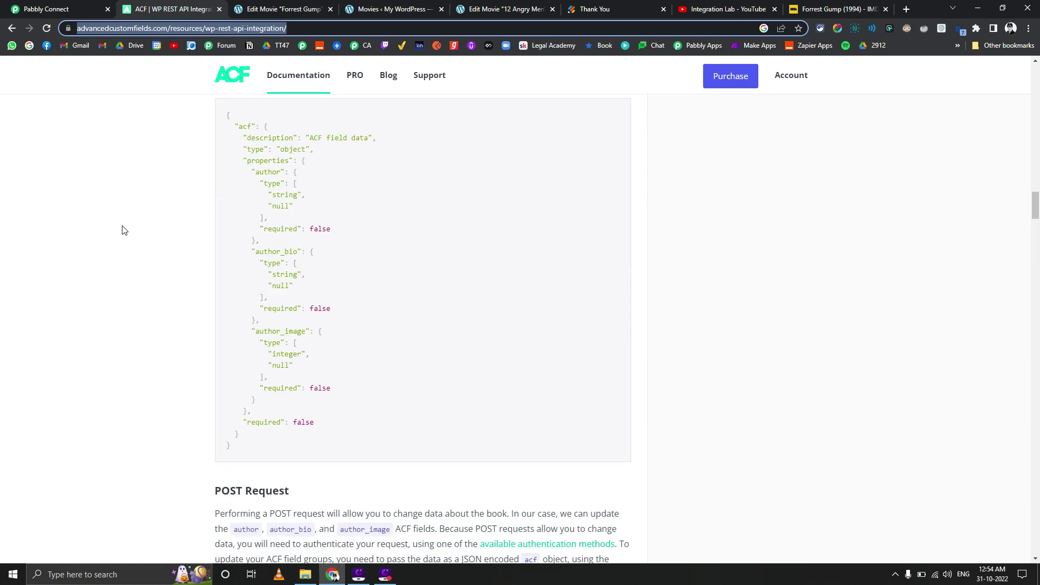
- Bring up the Integration Lab YouTube channel's videos page
{"action": "left_click", "coordinate": [707, 11]}
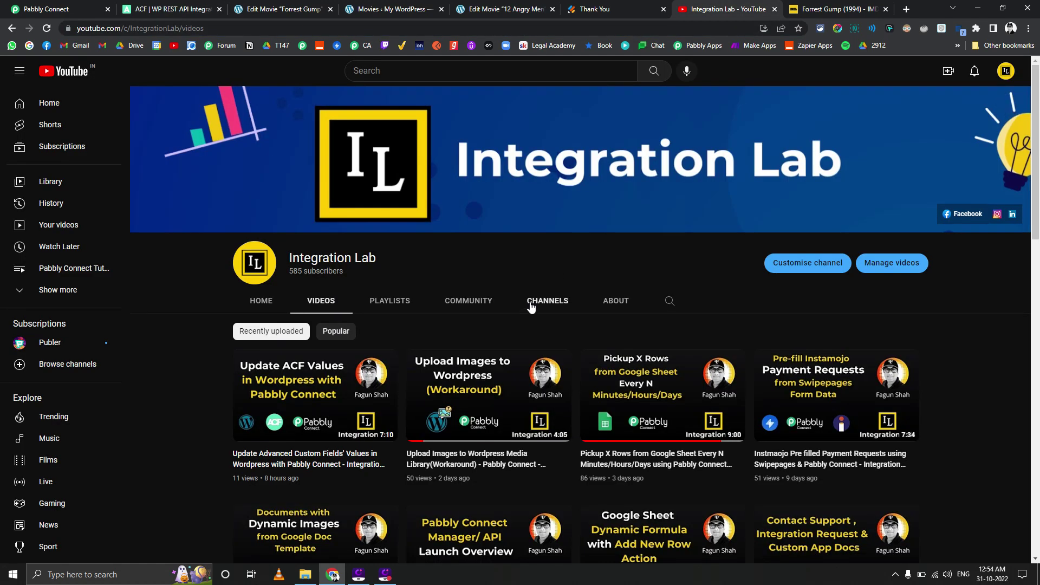